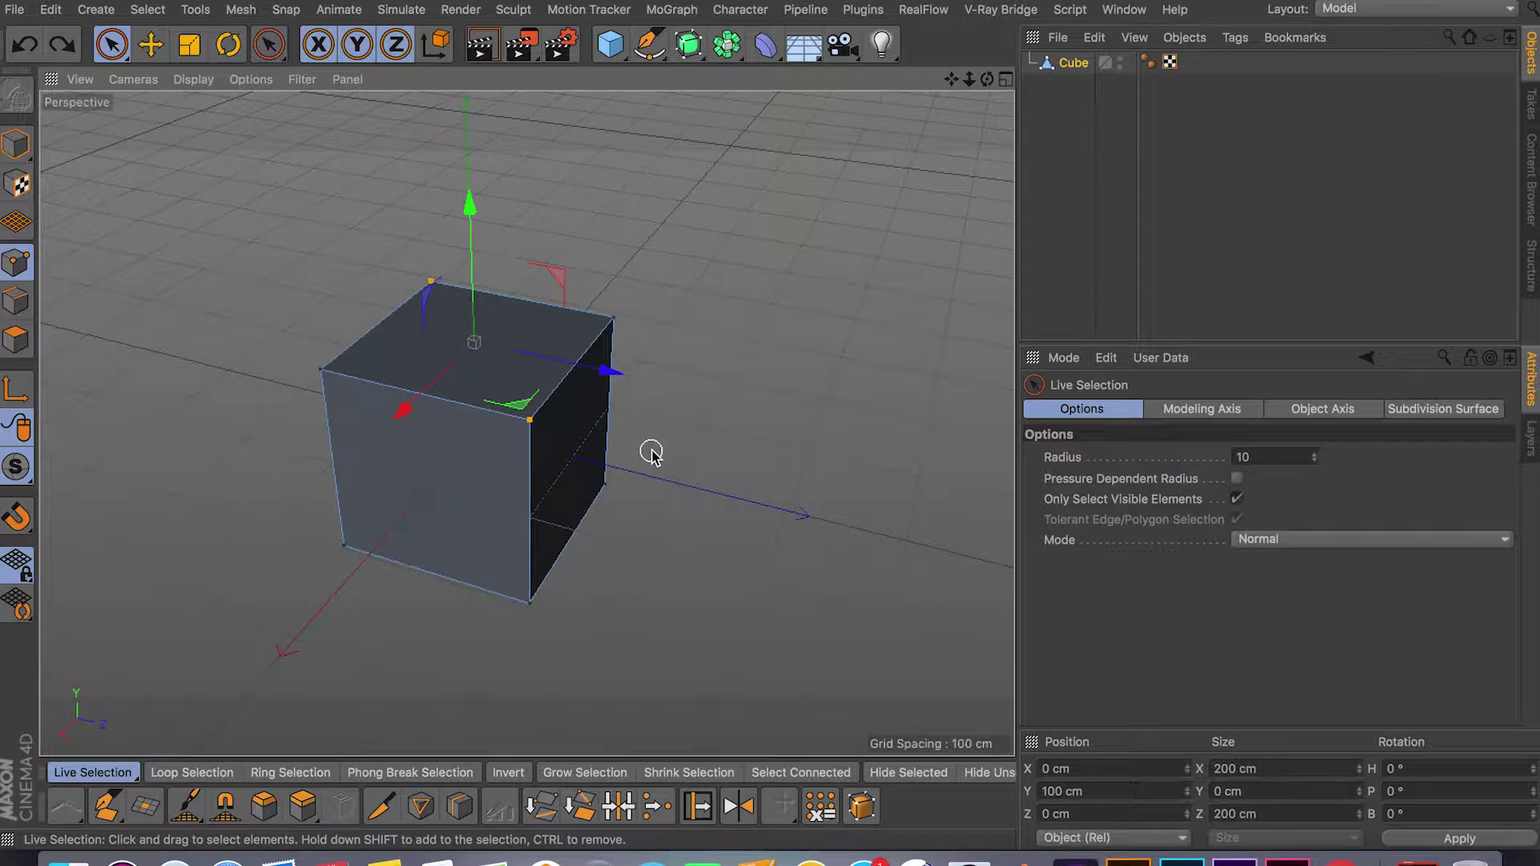
Cut three edge loops through the cube with Loop/Path Cut, one near the middle and two crossing it.
{"action": "left_click_drag", "start_coordinate": [674, 459], "coordinate": [588, 442], "text": "alt"}
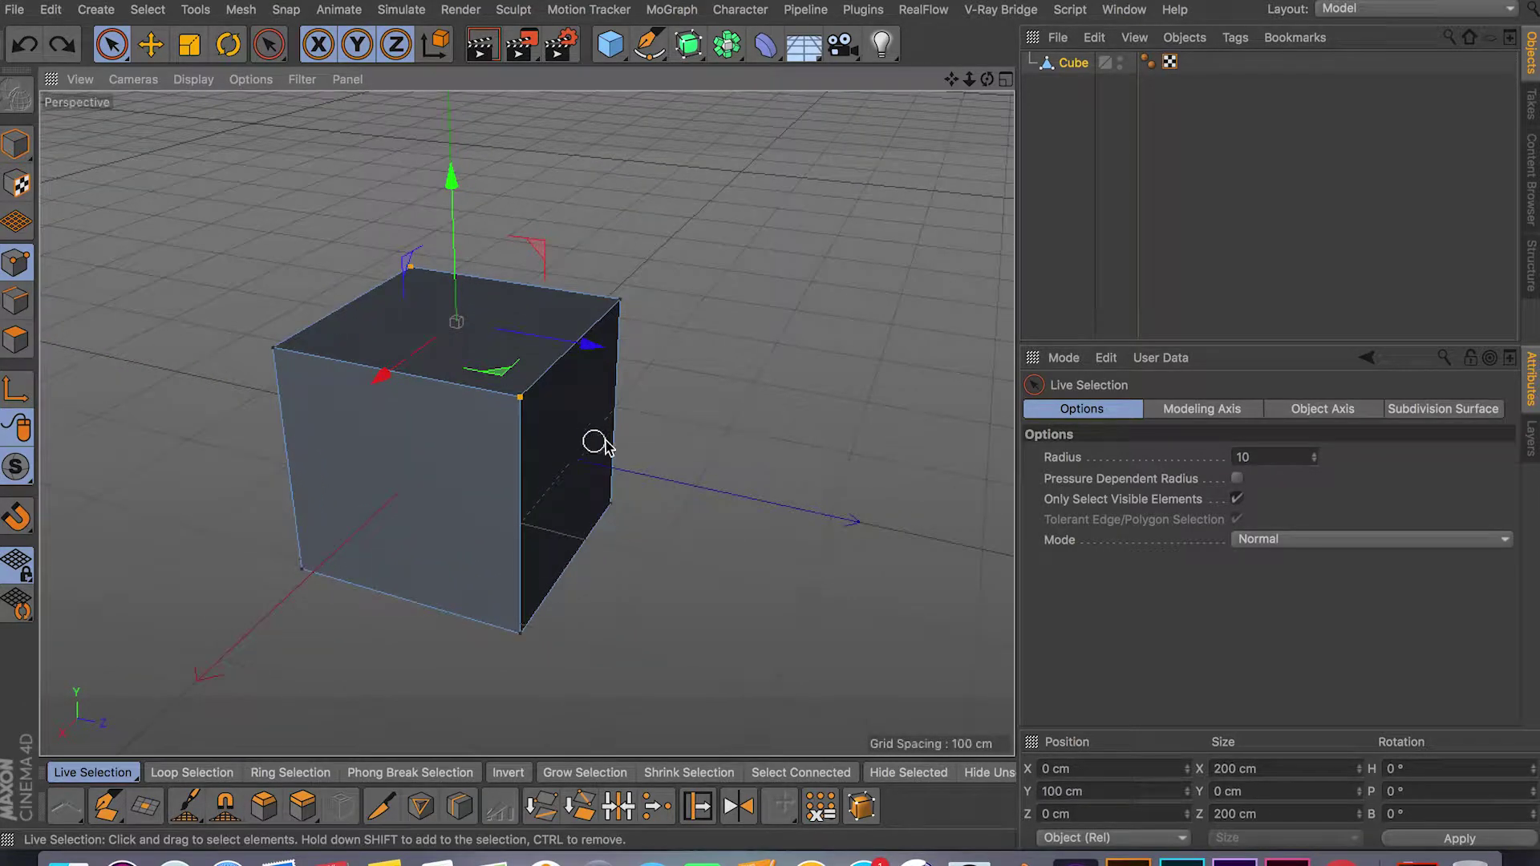
{"action": "left_click_drag", "start_coordinate": [665, 486], "coordinate": [591, 478], "text": "alt"}
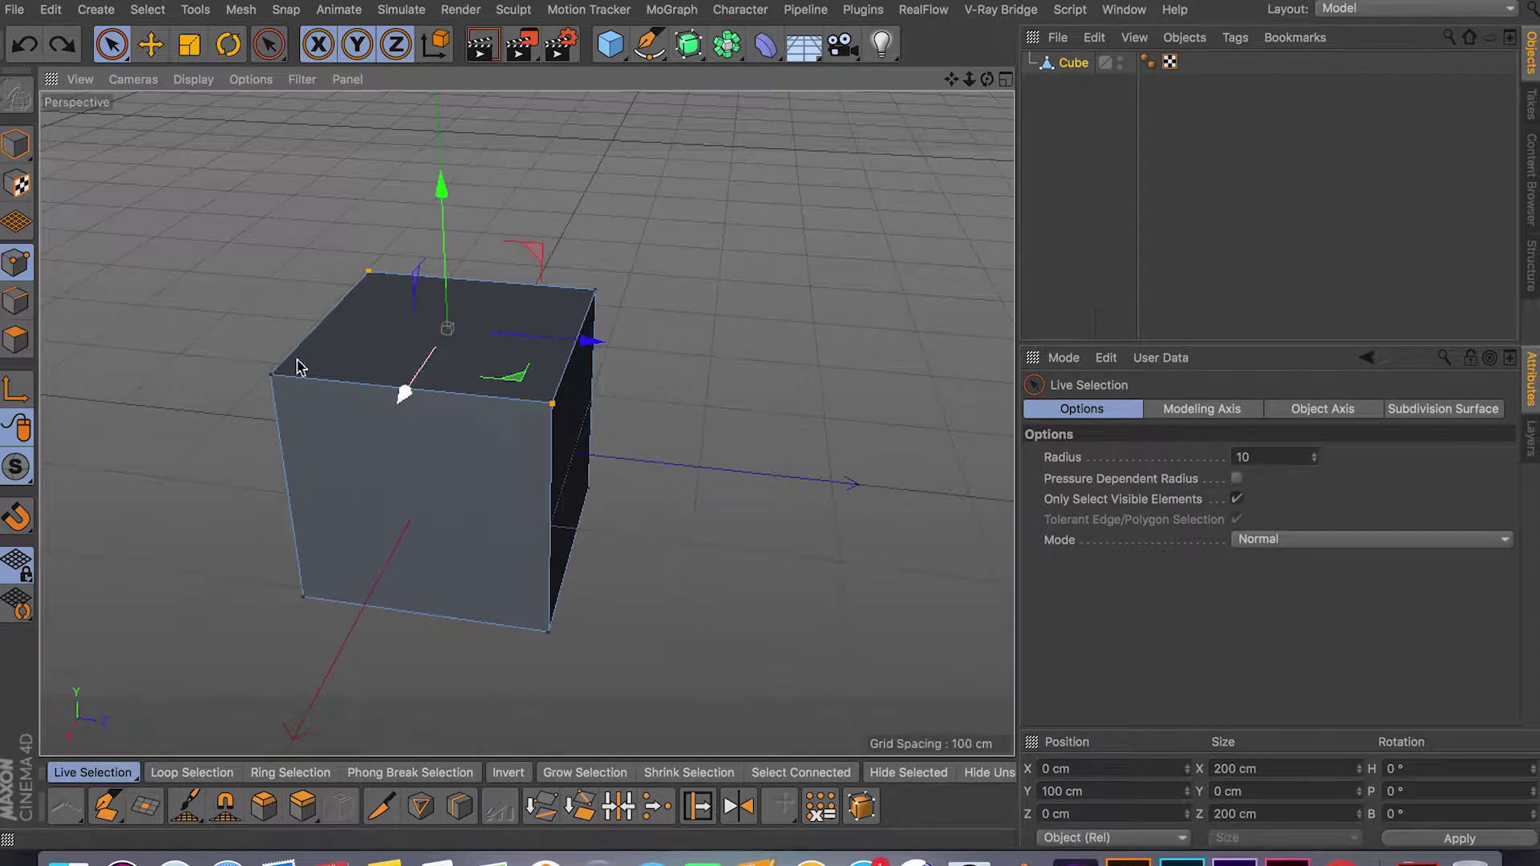
{"action": "left_click", "coordinate": [458, 805]}
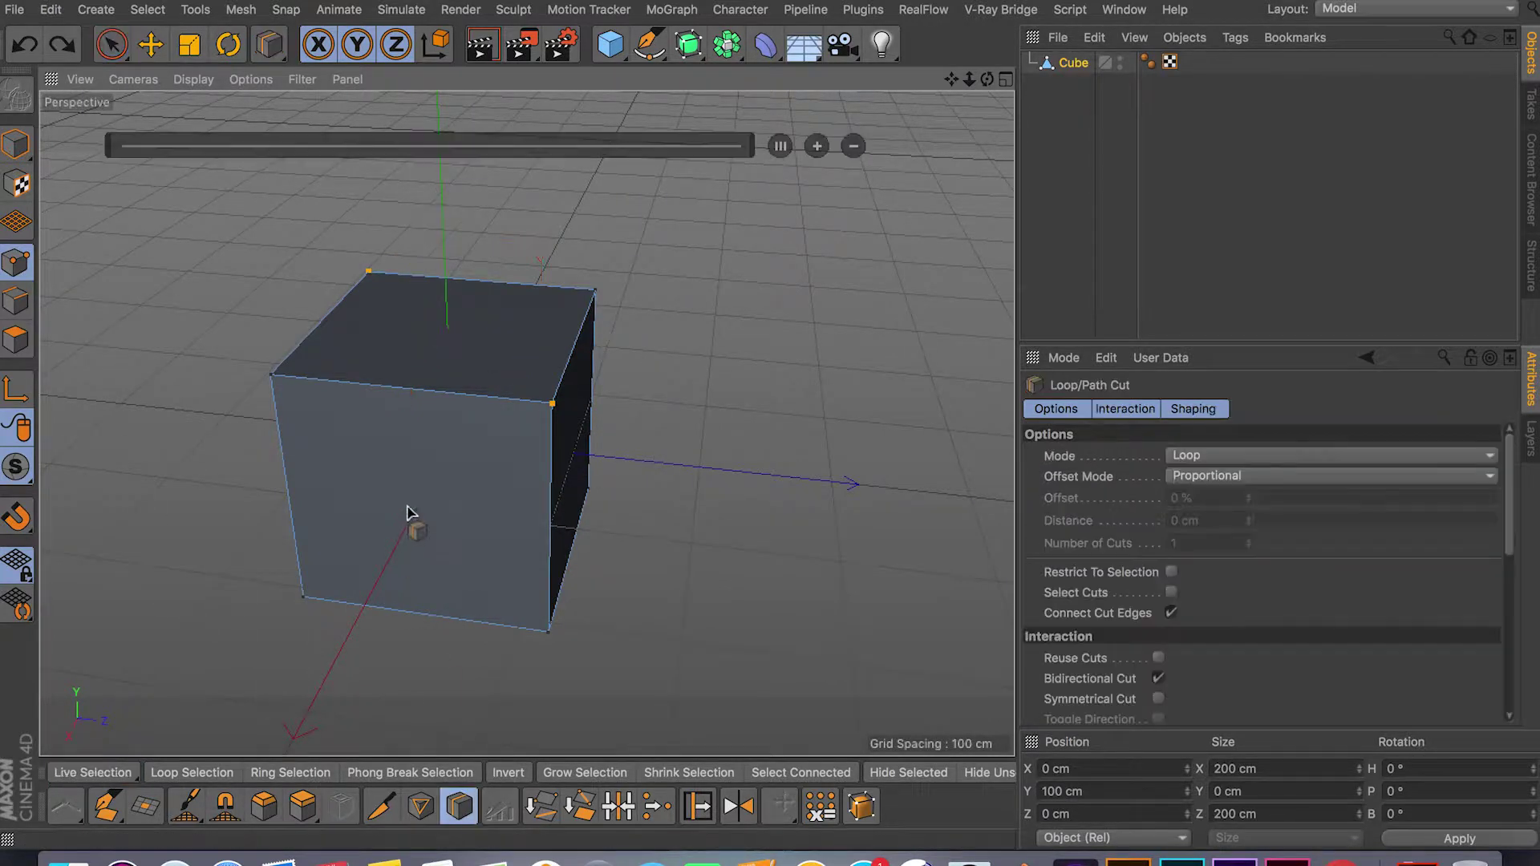
{"action": "left_click", "coordinate": [406, 391]}
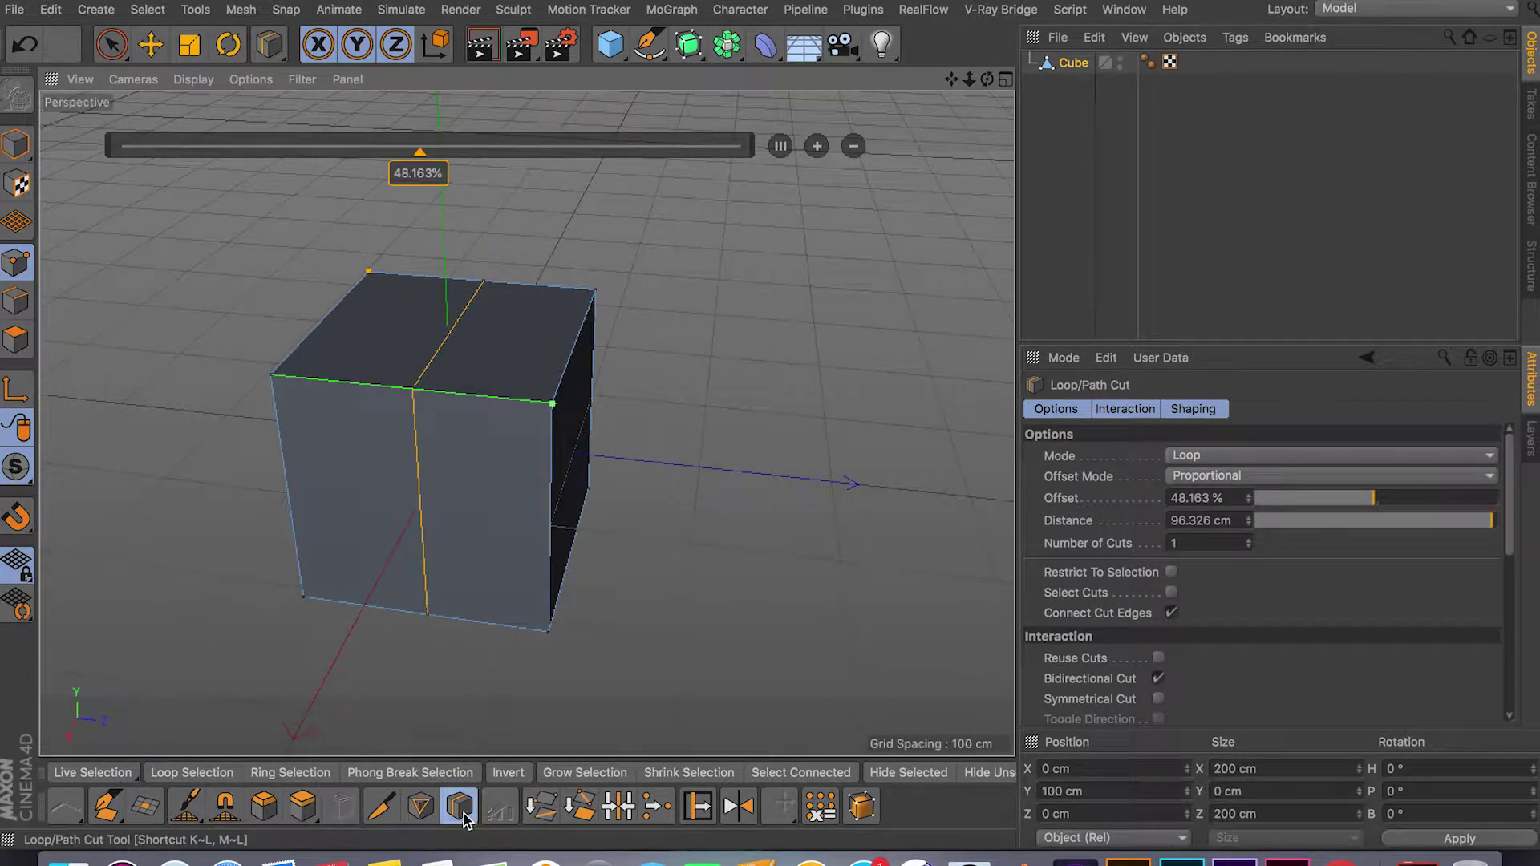
{"action": "left_click", "coordinate": [303, 353]}
{"action": "left_click_drag", "start_coordinate": [695, 522], "coordinate": [678, 417], "text": "alt"}
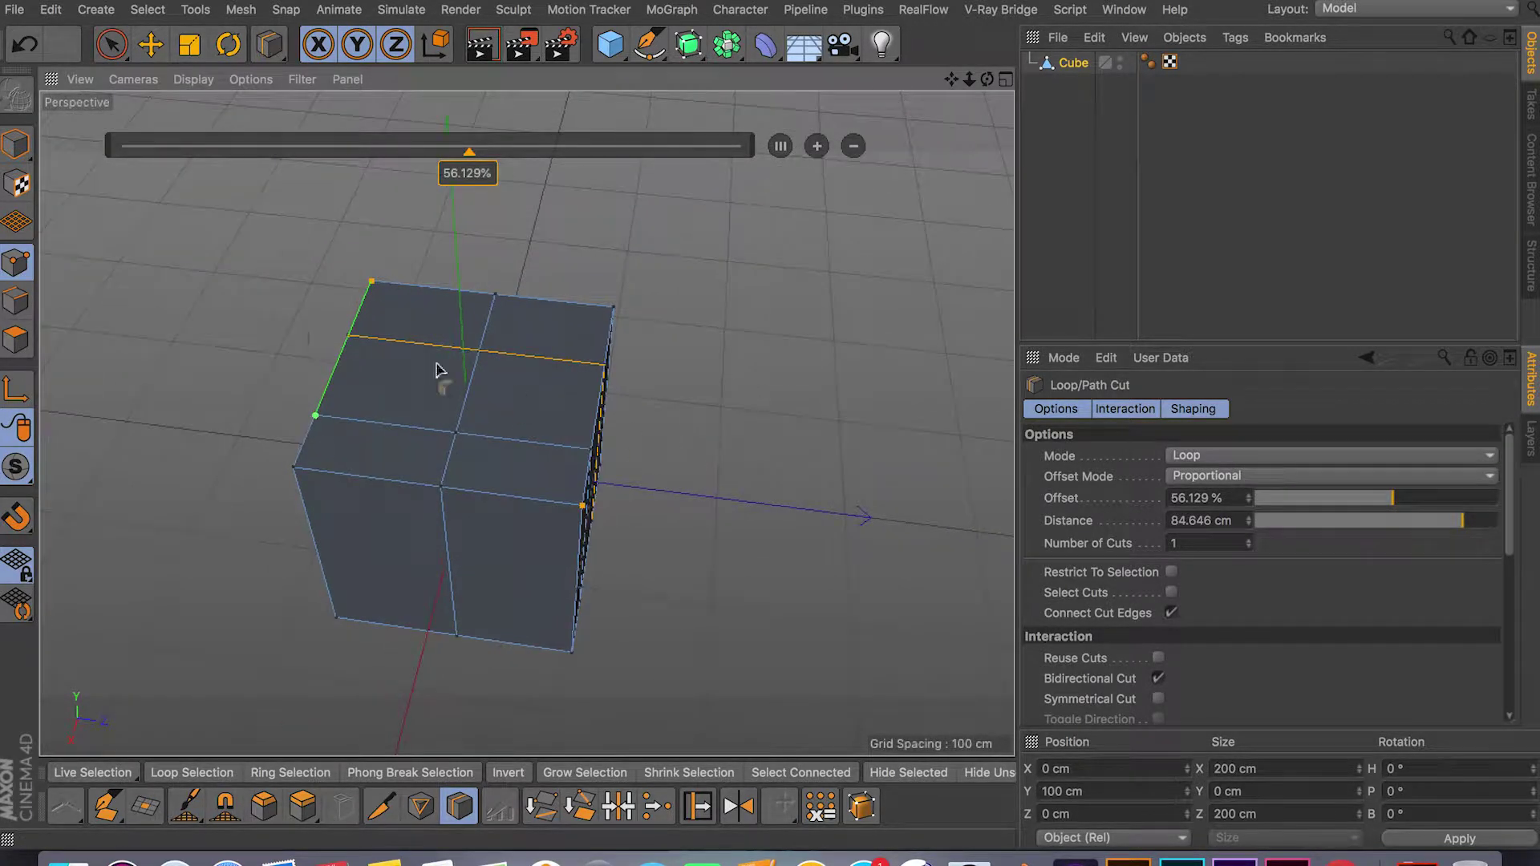
Remove the short edge segment between the two crossing cuts in the middle of the cube's top face.
{"action": "left_click", "coordinate": [104, 46]}
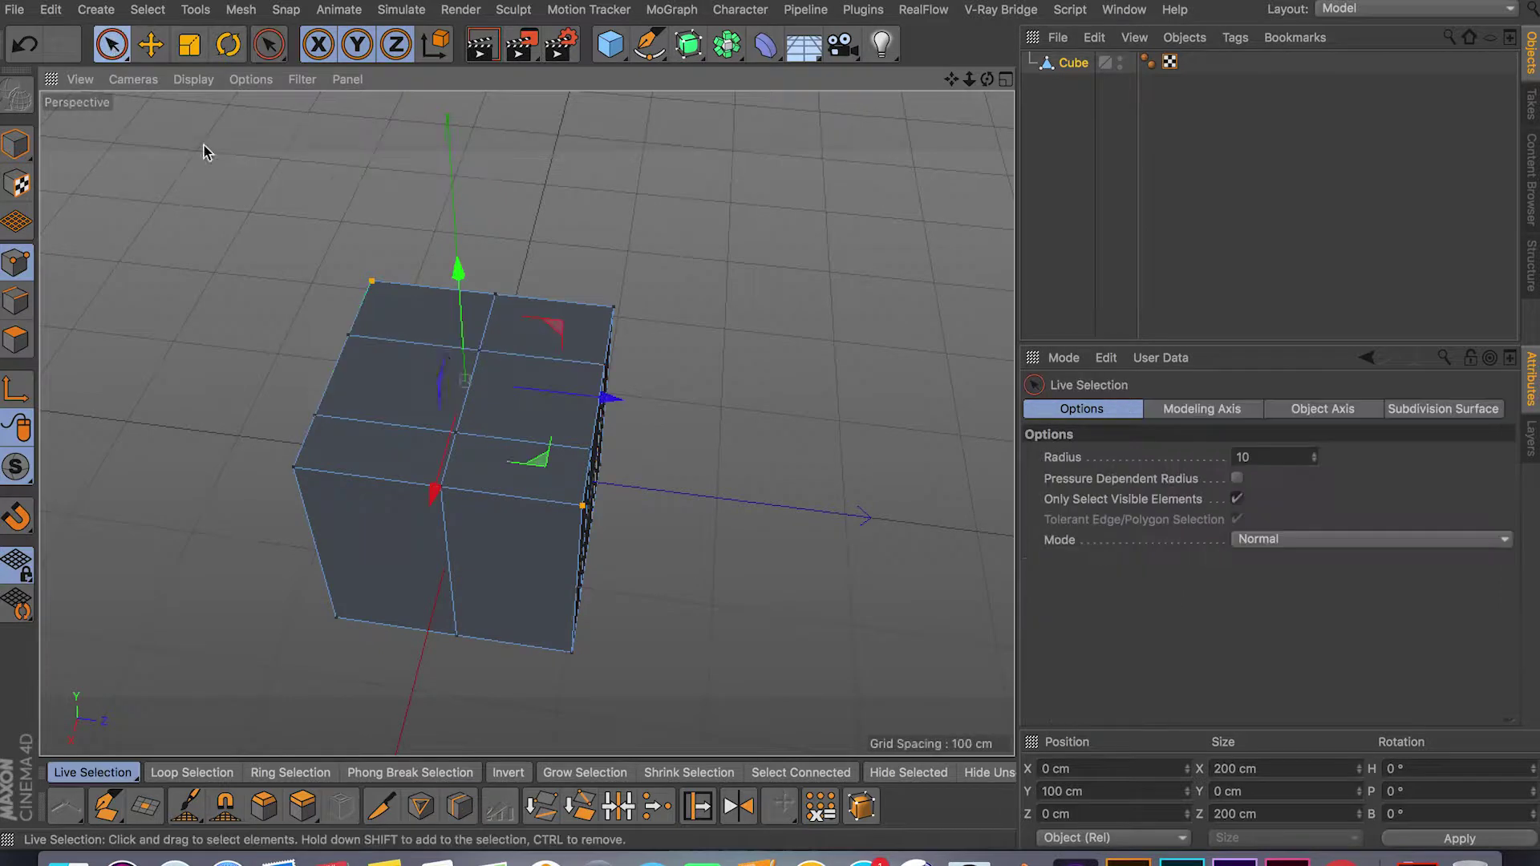
{"action": "left_click", "coordinate": [17, 295]}
{"action": "left_click", "coordinate": [472, 383]}
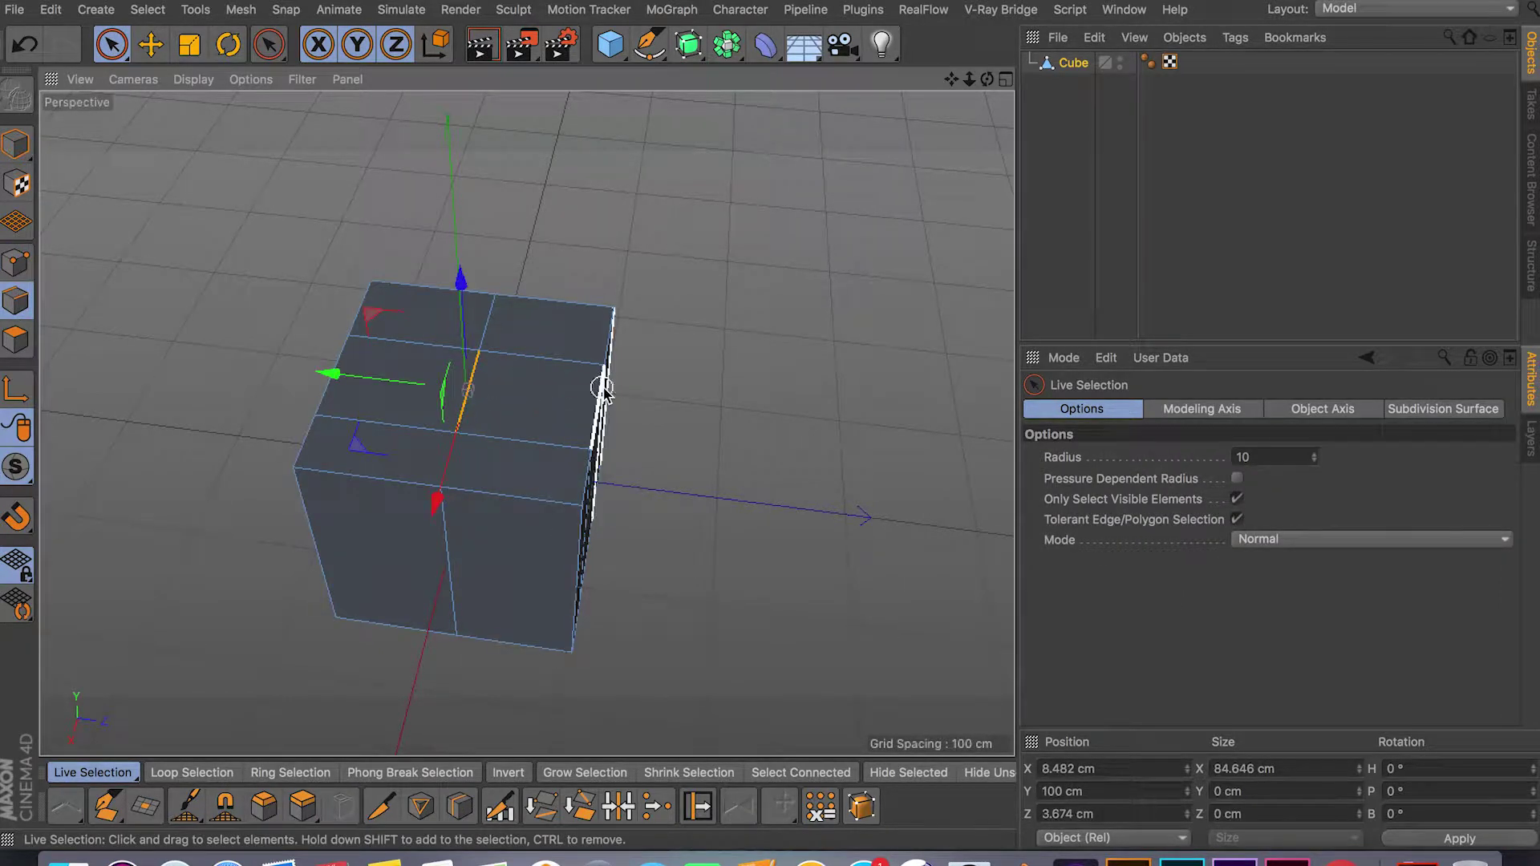
{"action": "key", "text": "ctrl+shift+a"}
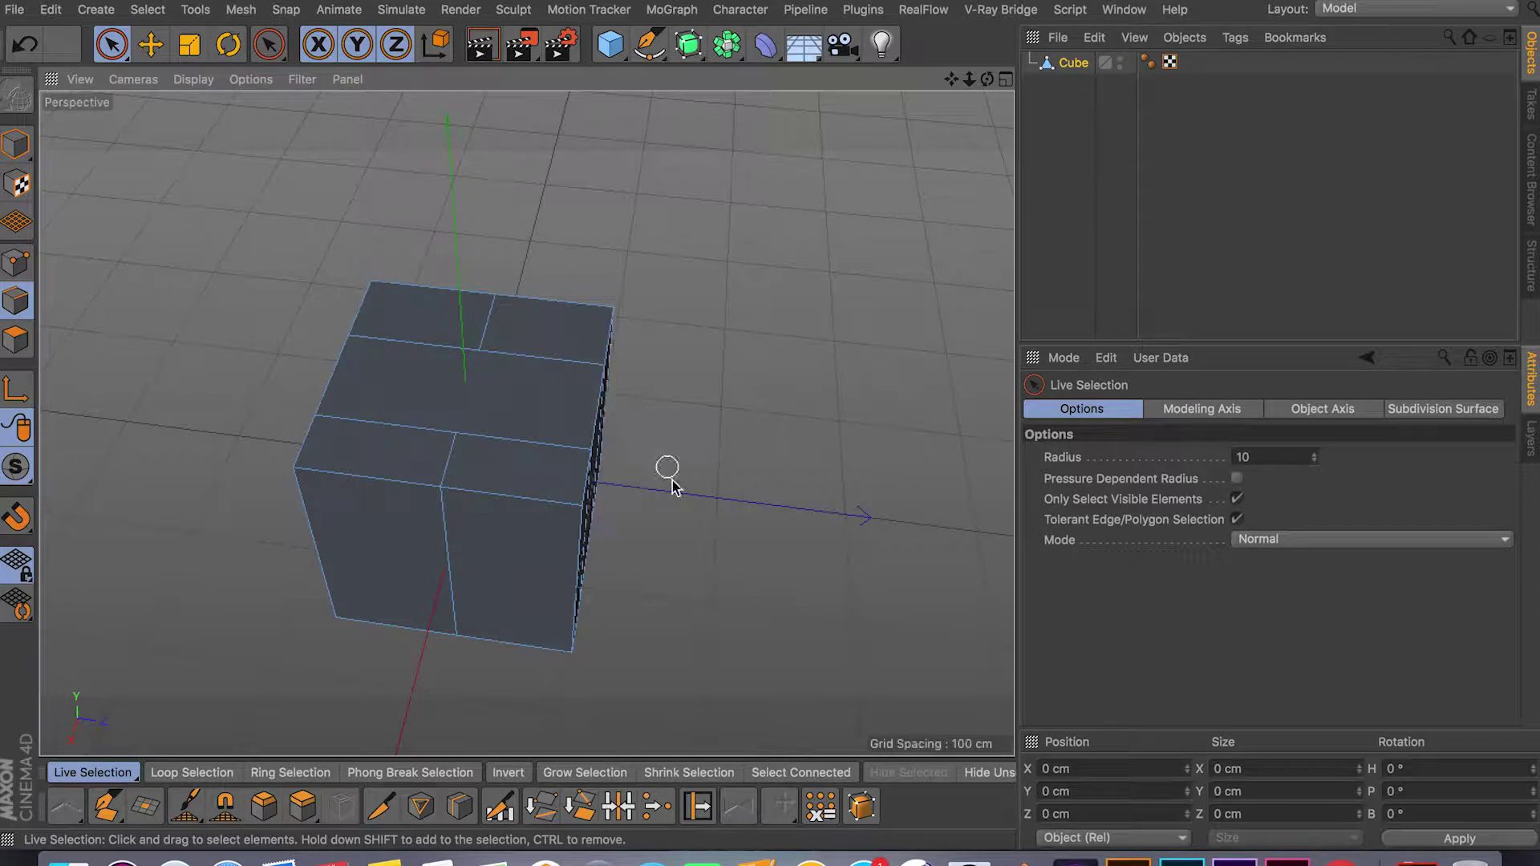
Extrude the middle polygon of the cube's top face upward by about 66 cm.
{"action": "left_click_drag", "start_coordinate": [671, 465], "coordinate": [447, 340], "text": "alt"}
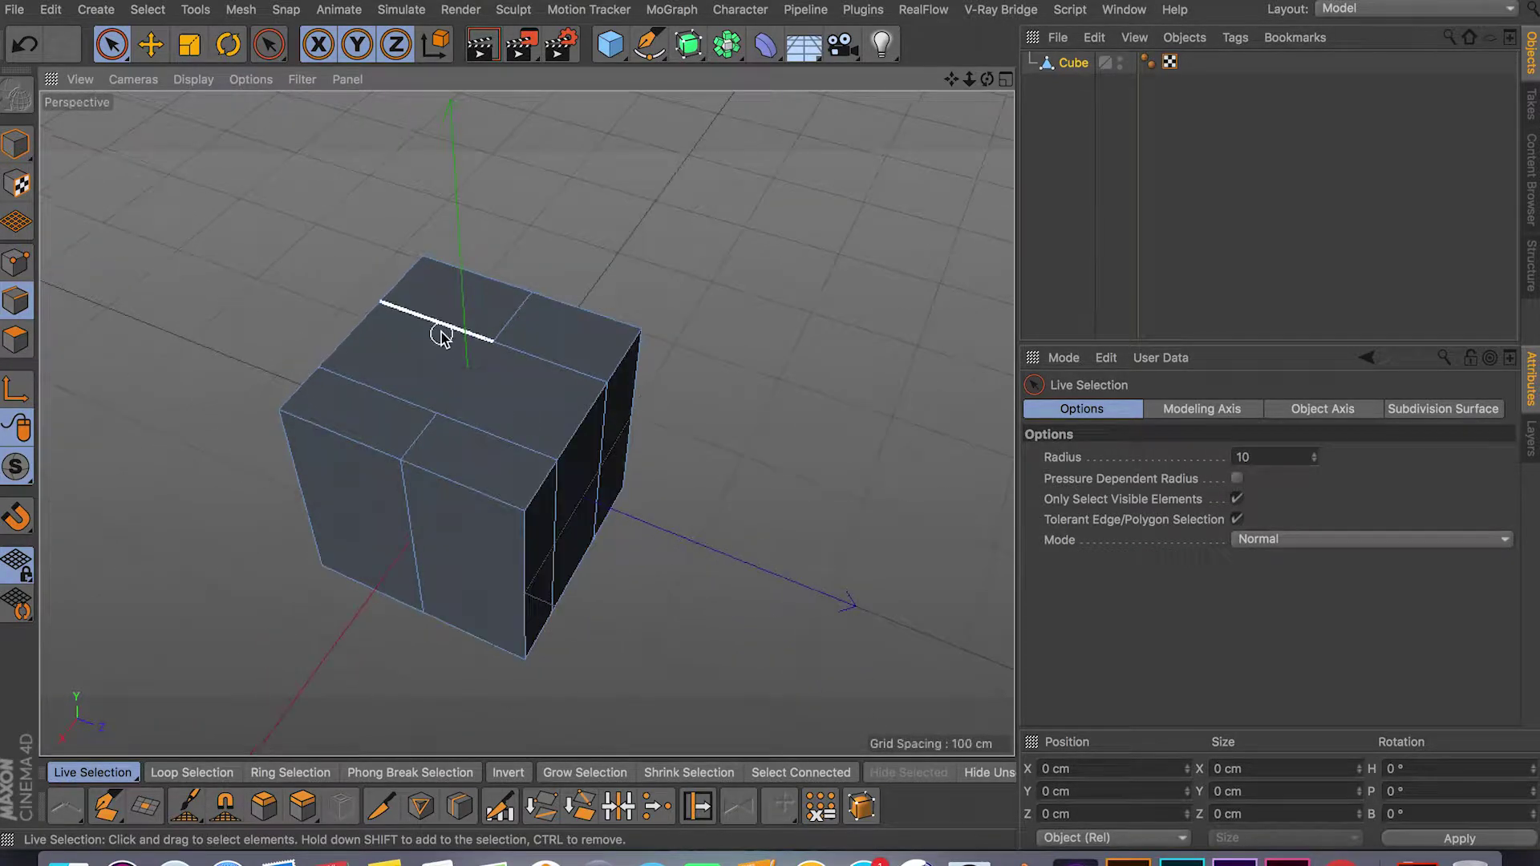
{"action": "left_click", "coordinate": [16, 339]}
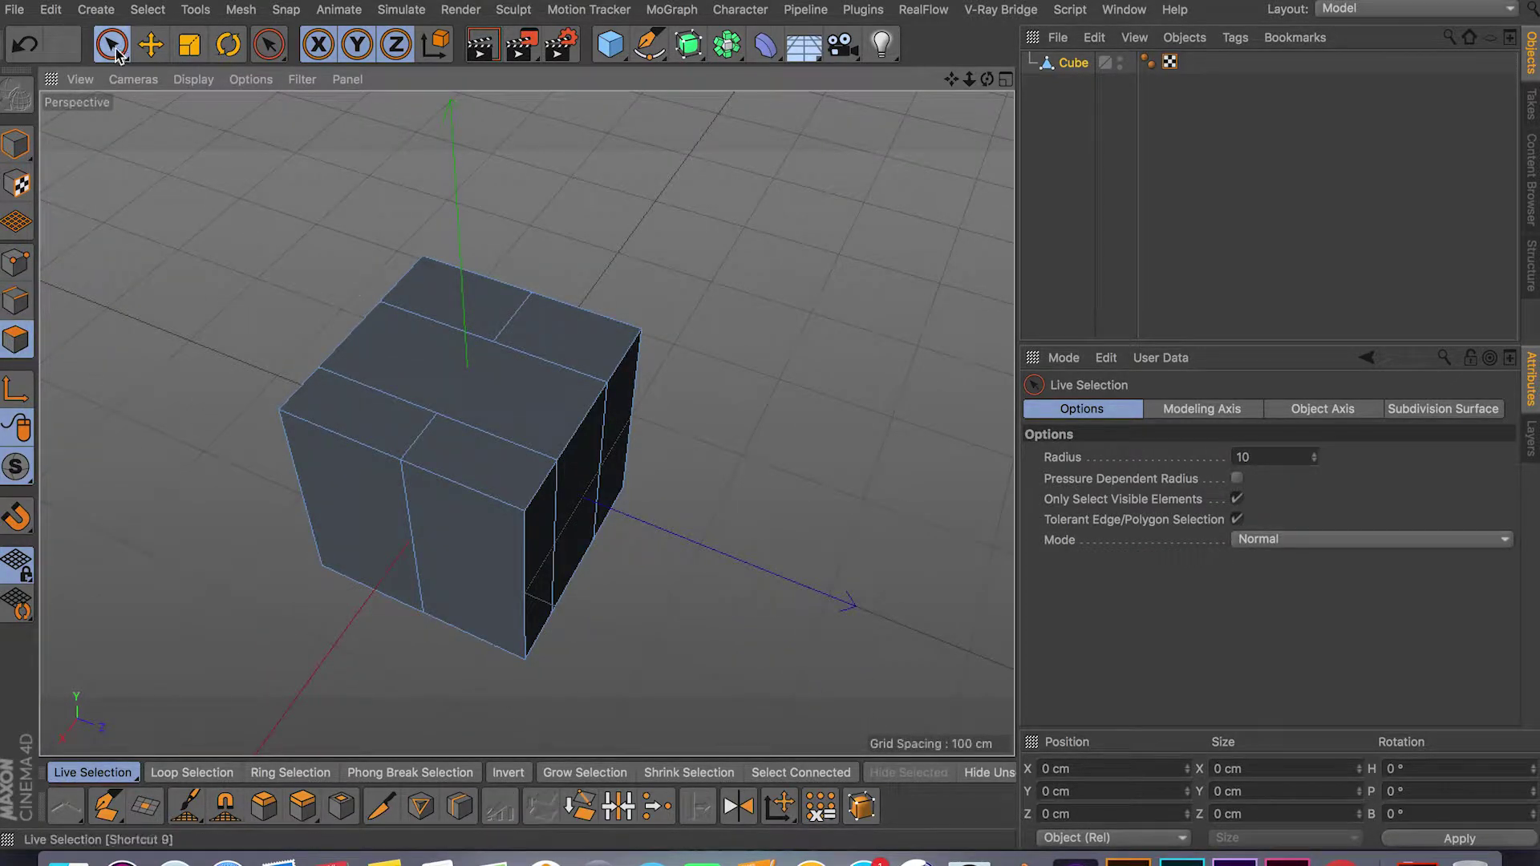
{"action": "left_click", "coordinate": [514, 393]}
{"action": "left_click_drag", "start_coordinate": [450, 258], "coordinate": [445, 197], "text": "ctrl"}
{"action": "left_click_drag", "start_coordinate": [663, 474], "coordinate": [613, 556], "text": "alt"}
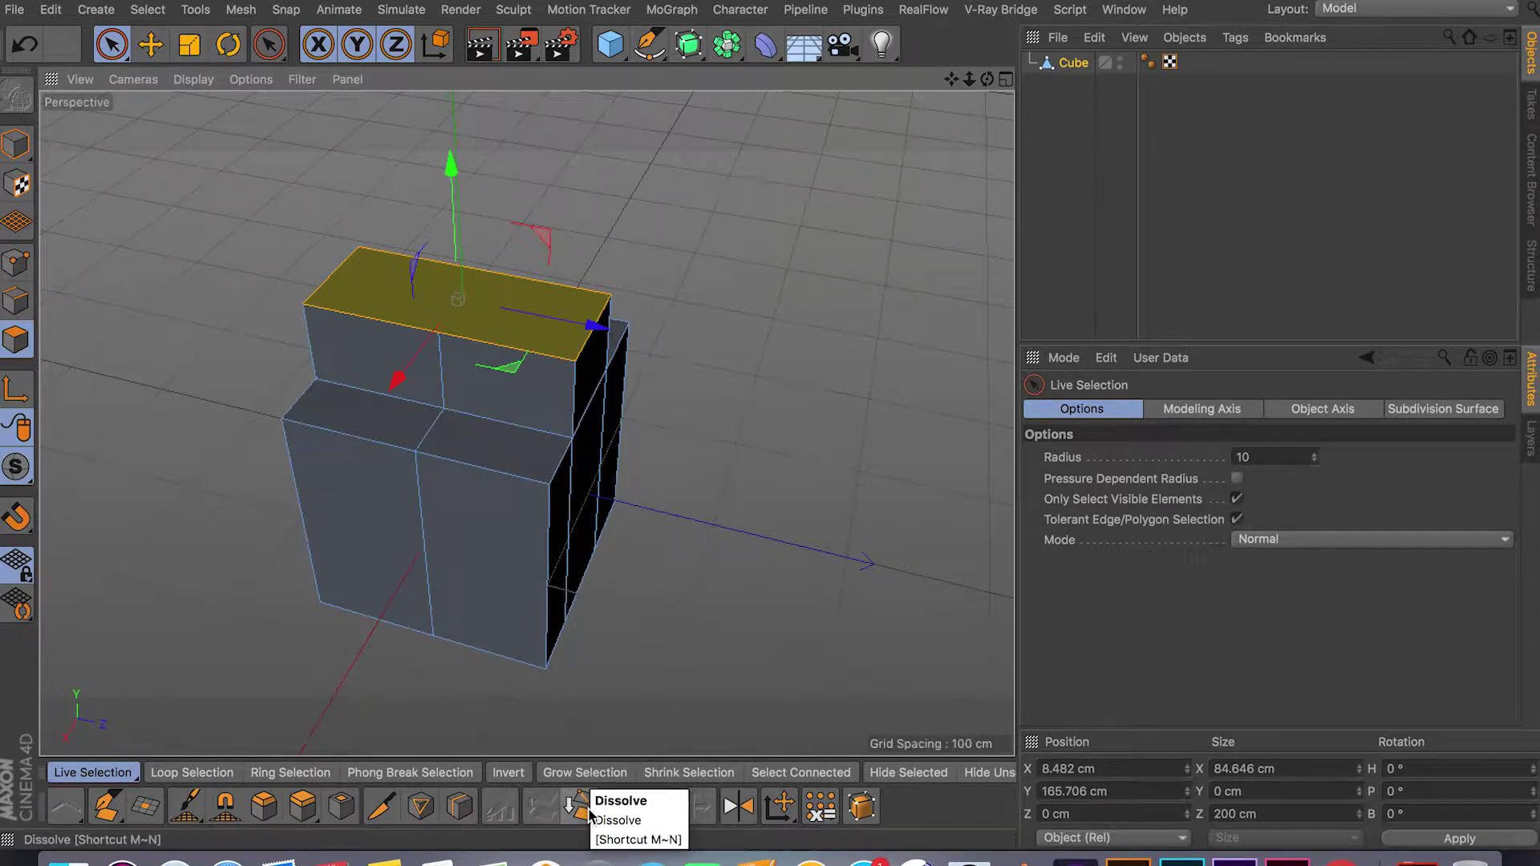
{"action": "left_click_drag", "start_coordinate": [640, 567], "coordinate": [815, 639], "text": "alt"}
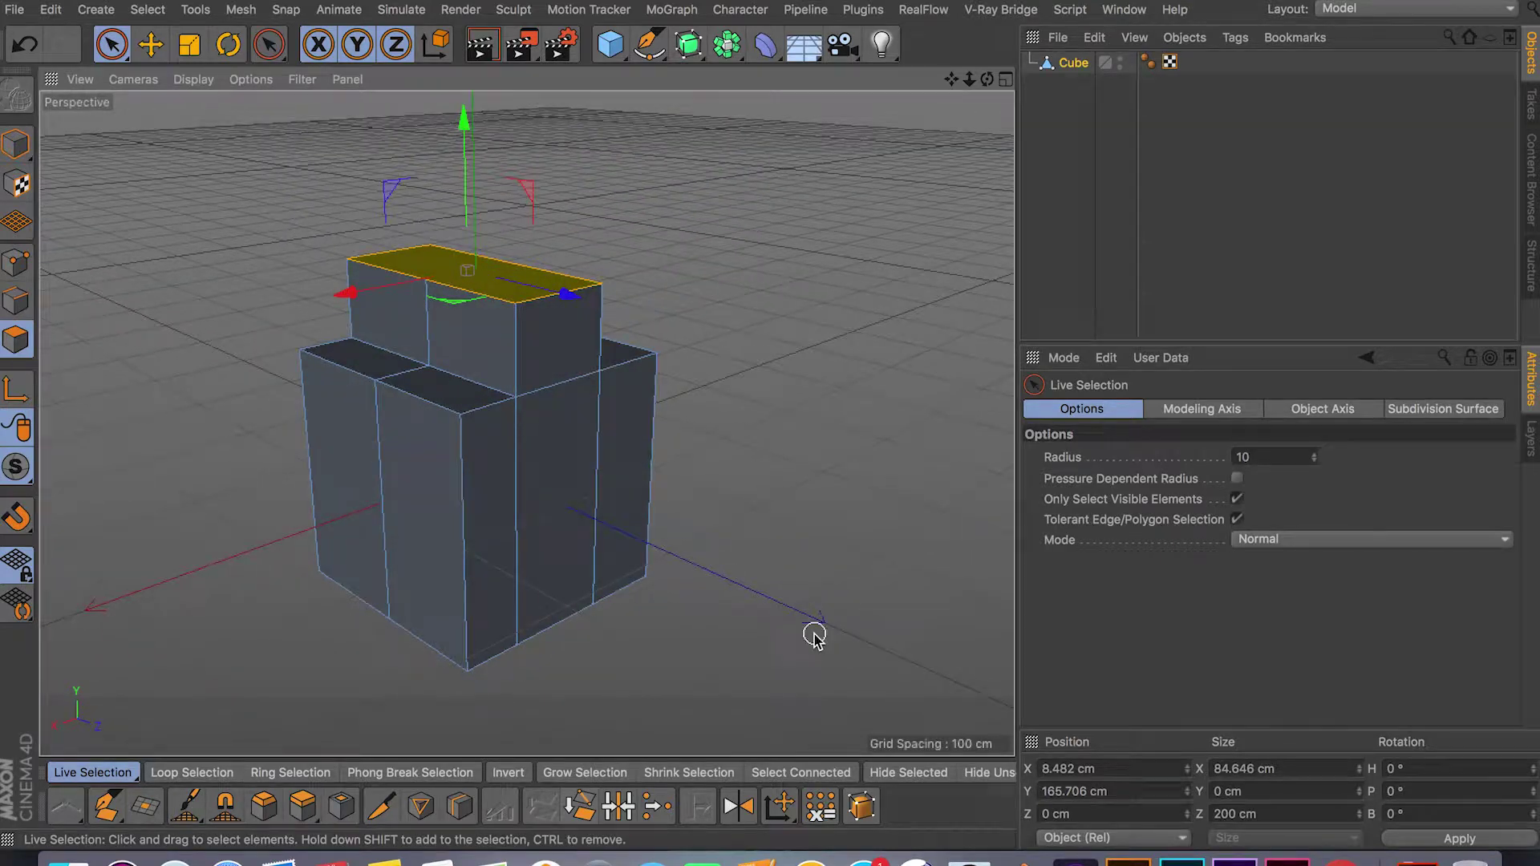
{"action": "left_click_drag", "start_coordinate": [632, 646], "coordinate": [579, 670], "text": "alt"}
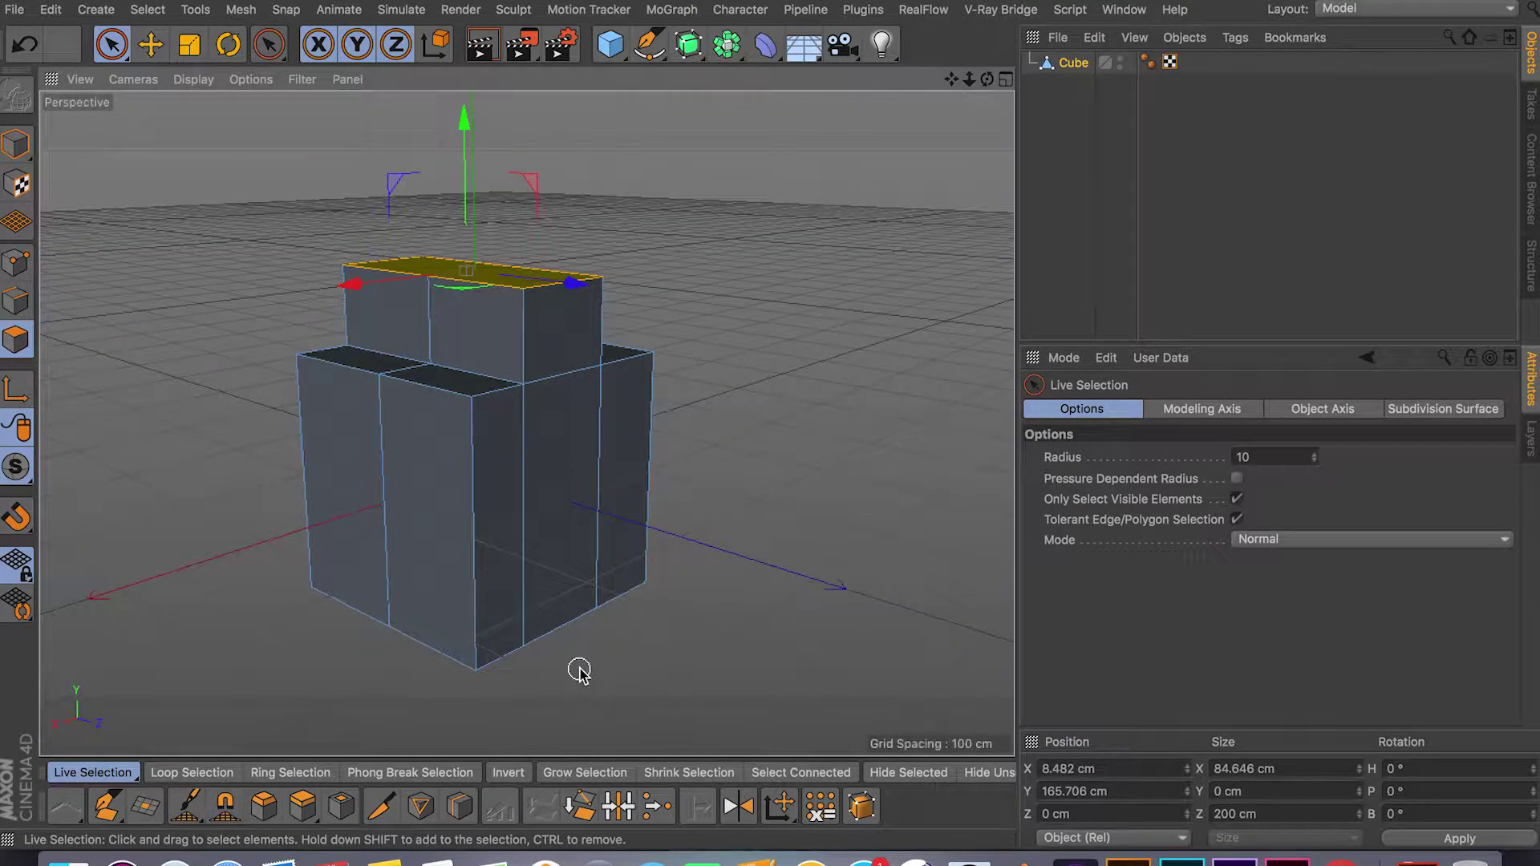
{"action": "left_click_drag", "start_coordinate": [698, 578], "coordinate": [740, 510], "text": "alt"}
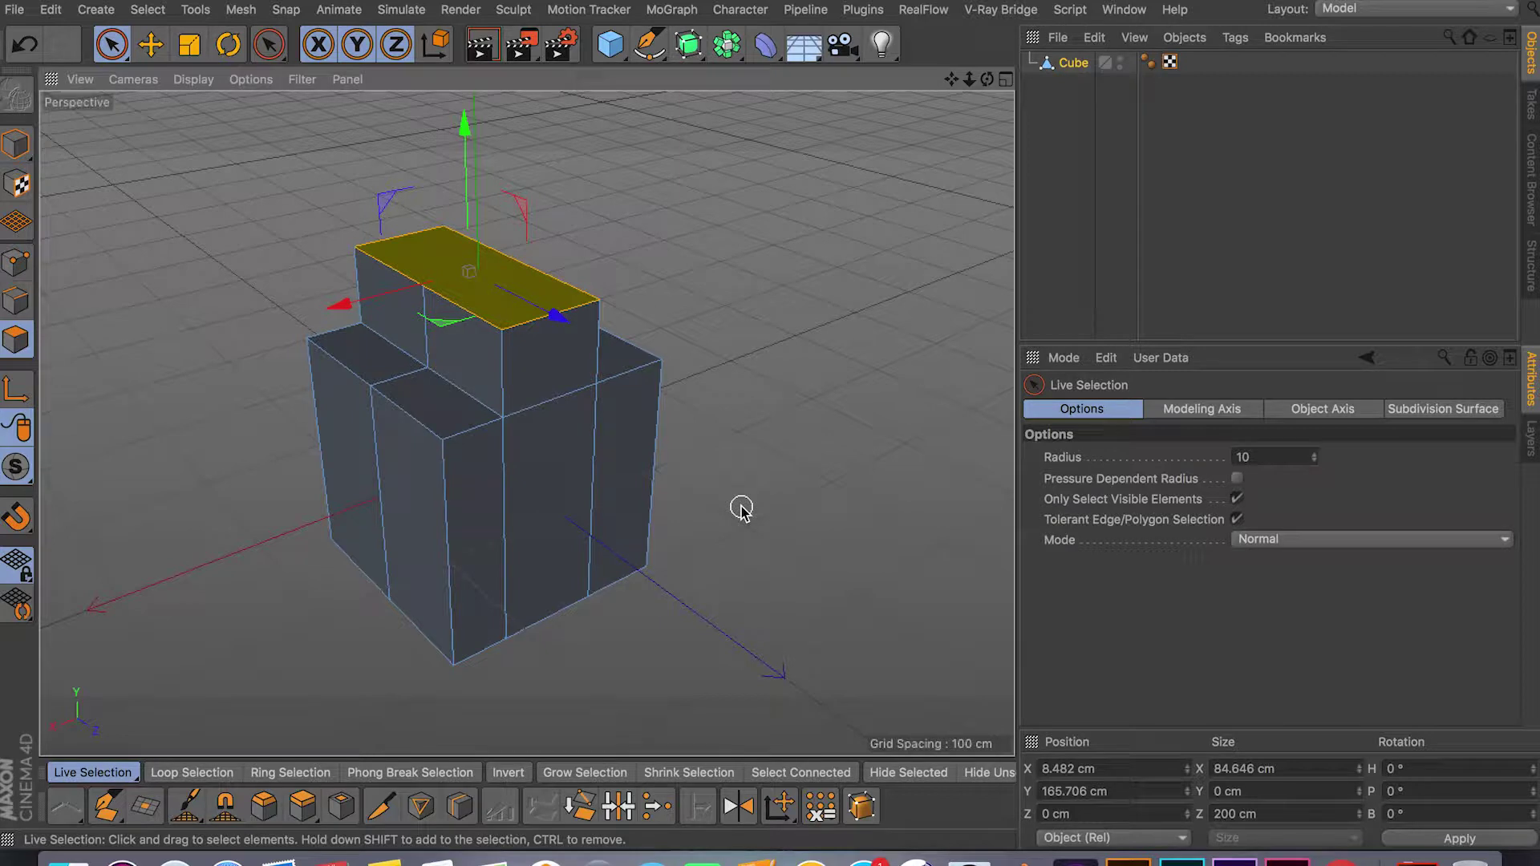
Undo the extrusion, the edge removal and the loop cuts until the cube is plain again.
{"action": "key", "text": "ctrl+z"}
{"action": "key", "text": "ctrl+z"}
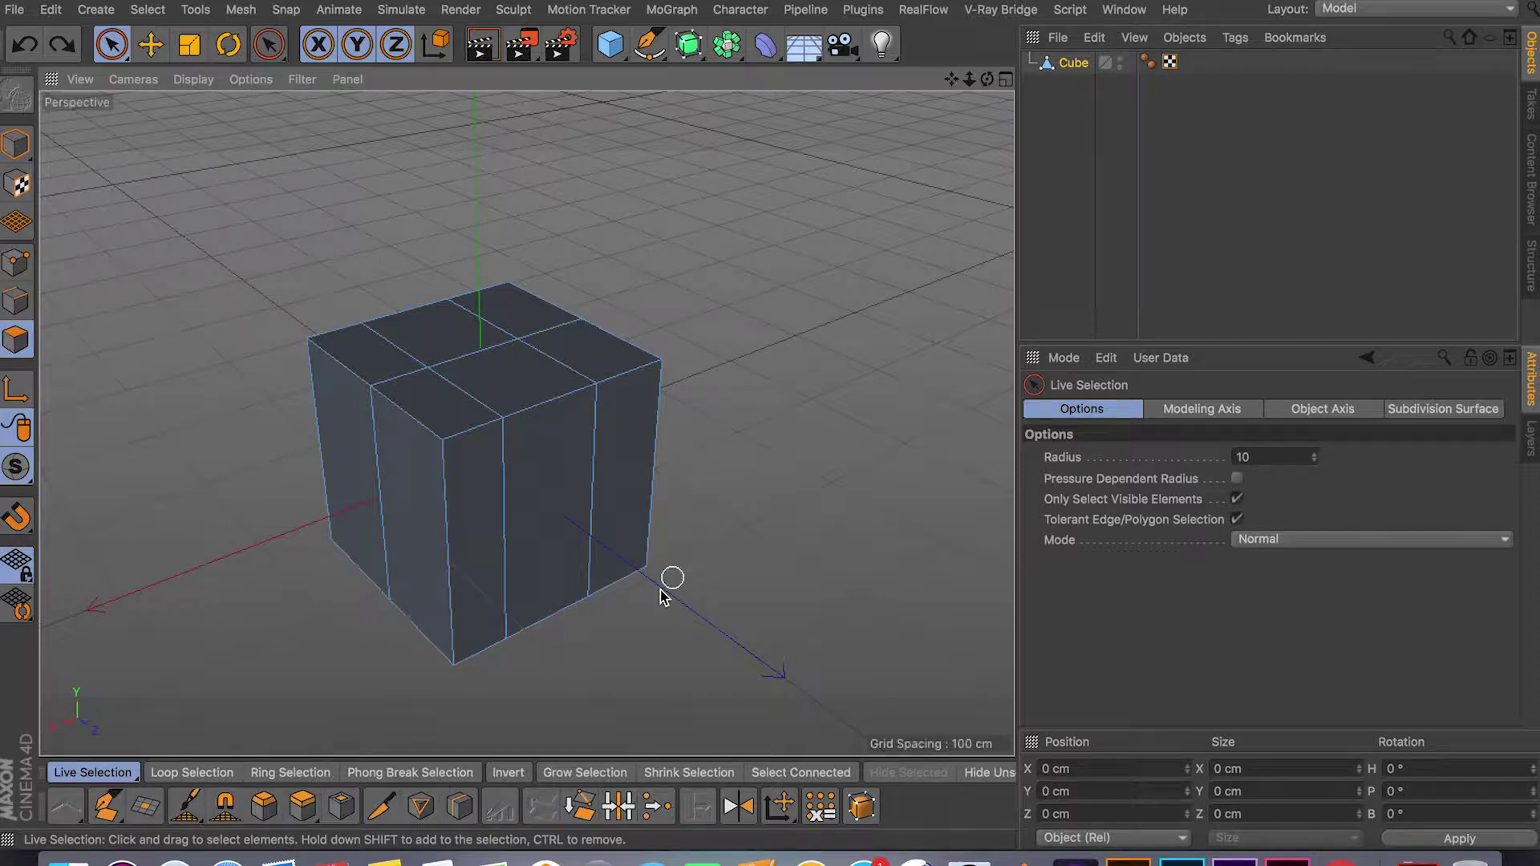
{"action": "left_click_drag", "start_coordinate": [728, 544], "coordinate": [669, 612], "text": "alt"}
{"action": "left_click_drag", "start_coordinate": [572, 638], "coordinate": [658, 616], "text": "alt"}
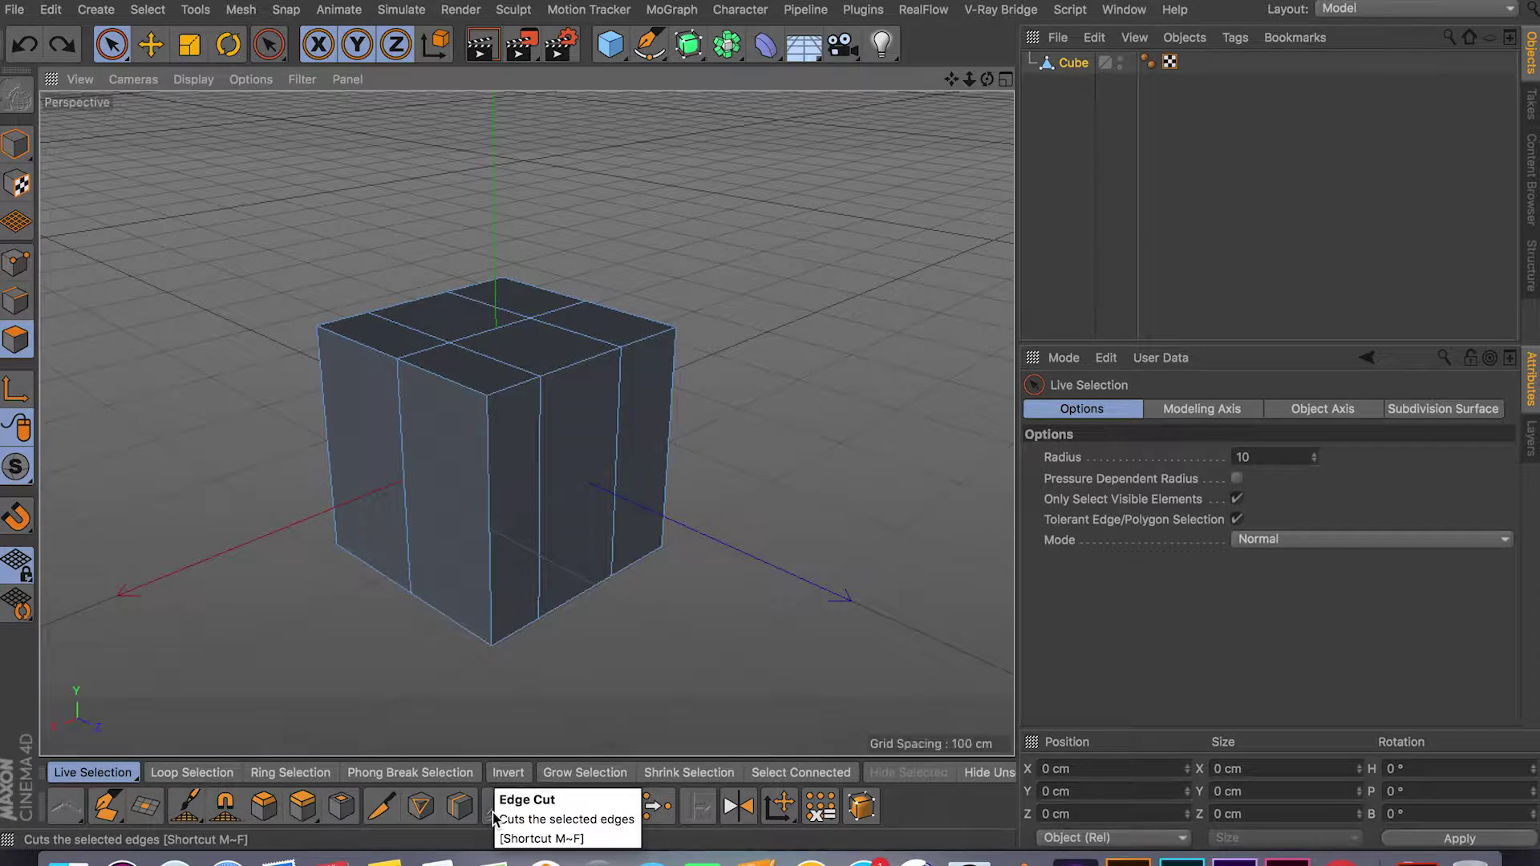
{"action": "key", "text": "super+z"}
{"action": "key", "text": "super+z"}
{"action": "key", "text": "super+z"}
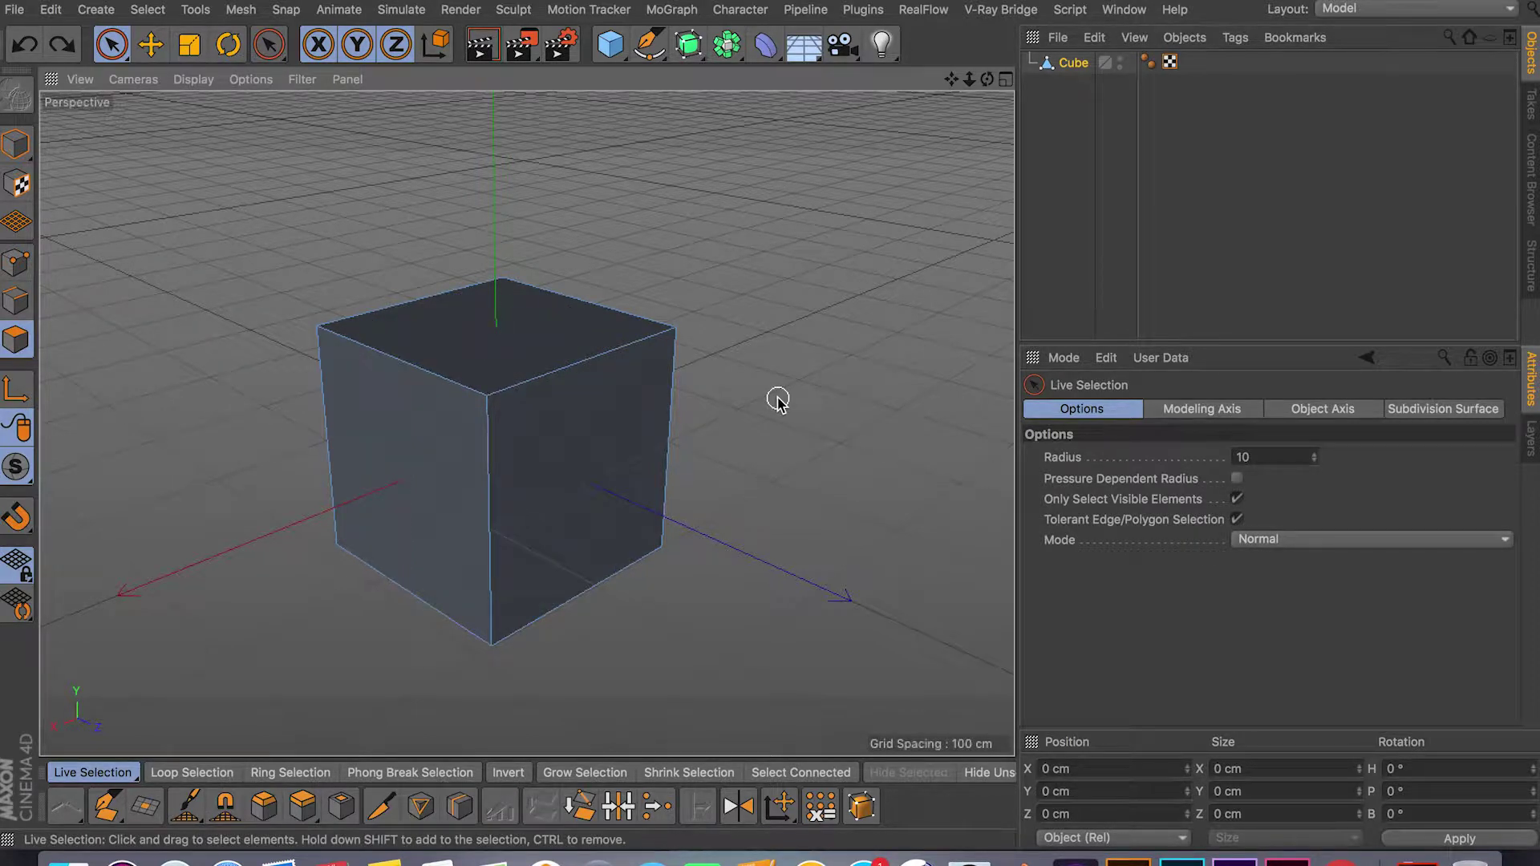
Select two adjacent edges of the cube's top face and divide them using Edge Cut with 3 subdivisions.
{"action": "left_click_drag", "start_coordinate": [650, 358], "coordinate": [581, 397], "text": "alt"}
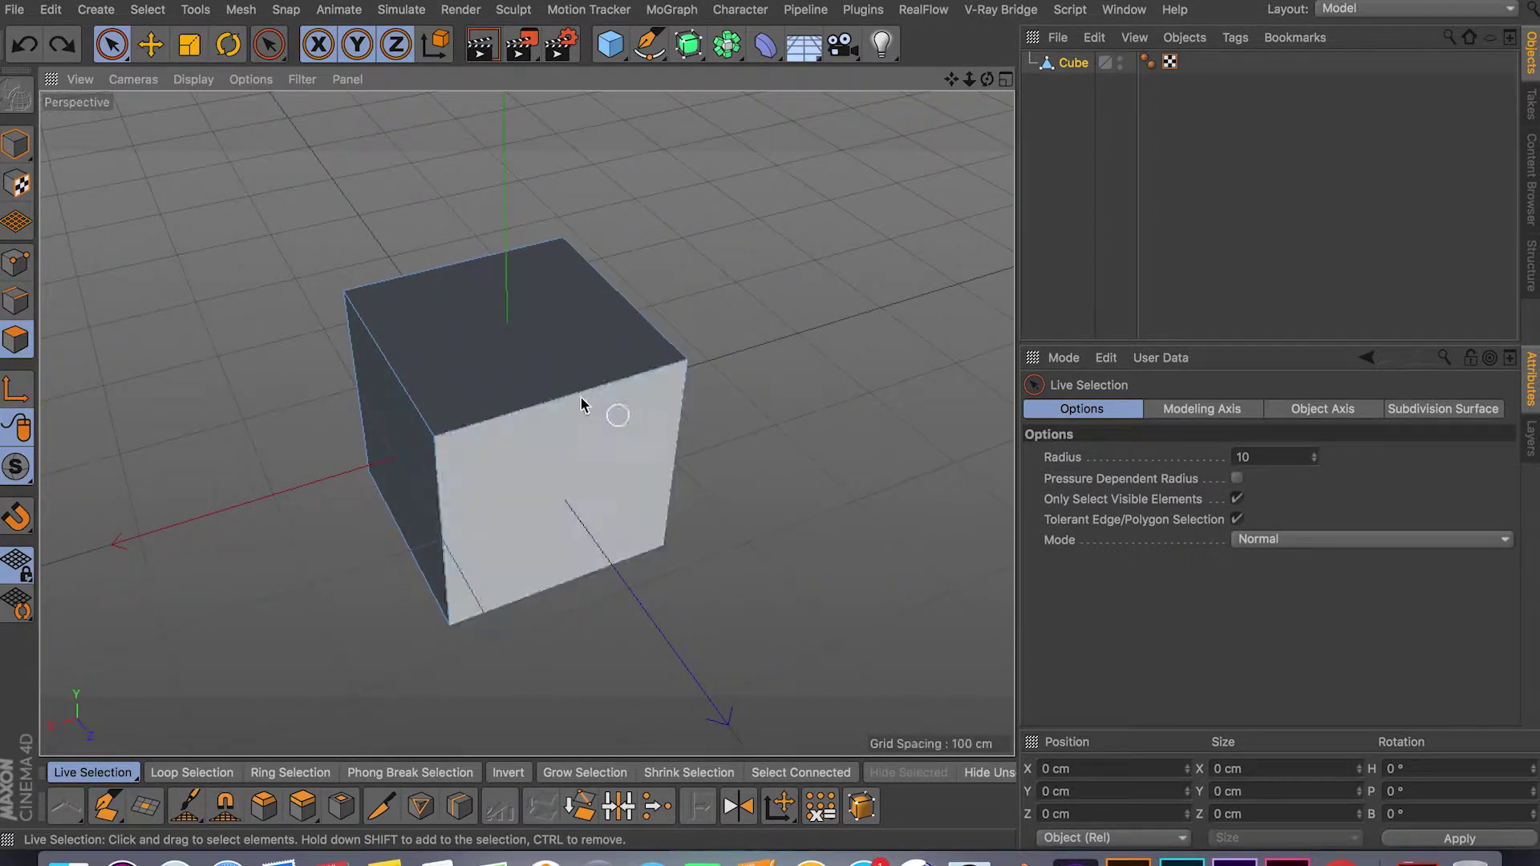
{"action": "left_click", "coordinate": [15, 301]}
{"action": "left_click", "coordinate": [390, 368]}
{"action": "left_click", "coordinate": [563, 402], "text": "shift"}
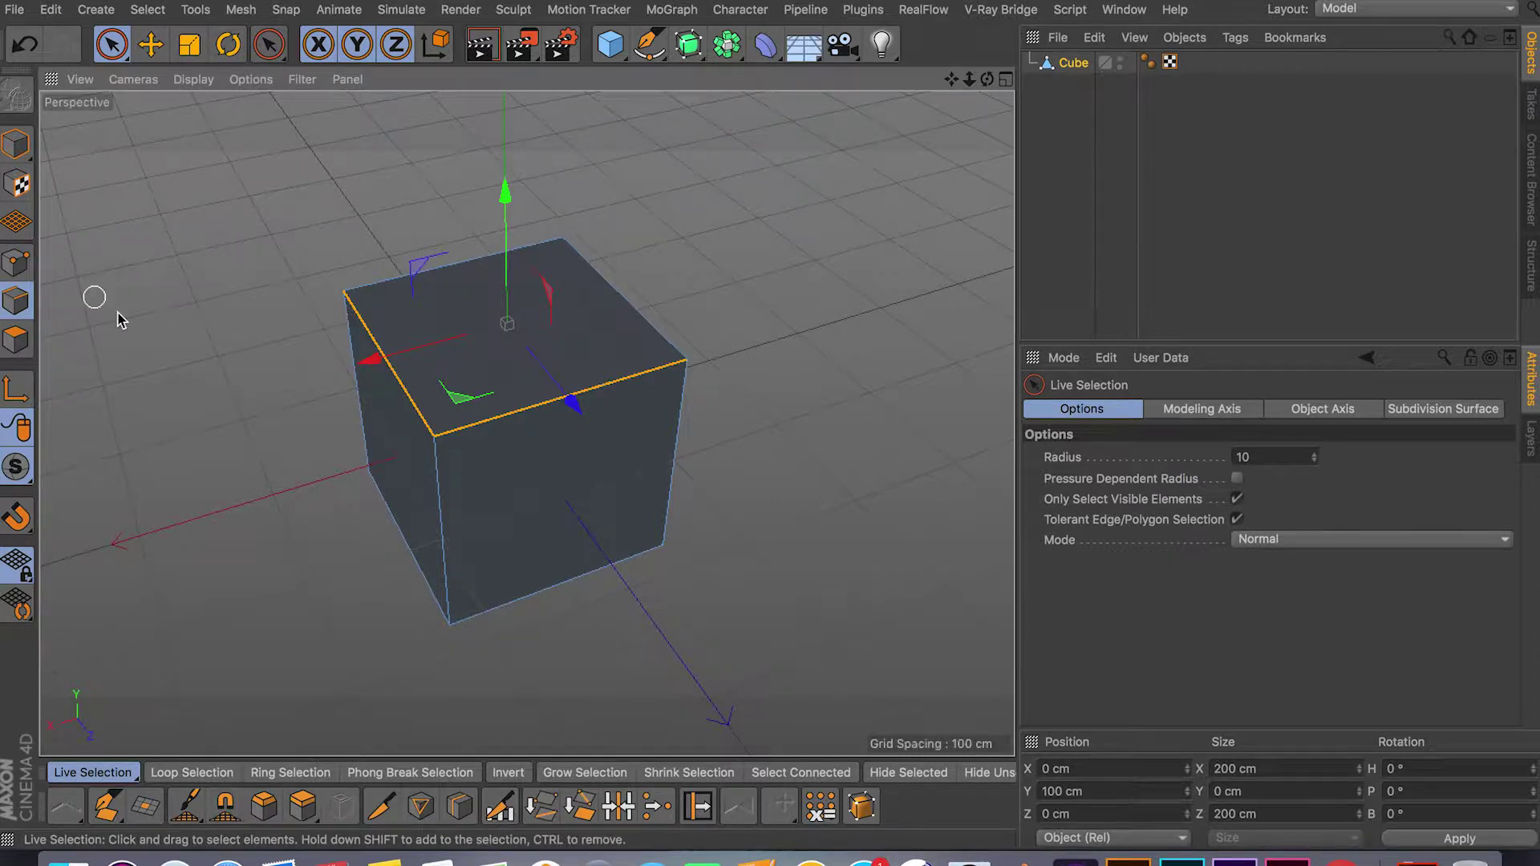
{"action": "left_click", "coordinate": [16, 262]}
{"action": "mouse_move", "coordinate": [365, 488]}
{"action": "left_mouse_down", "text": "alt"}
{"action": "mouse_move", "coordinate": [327, 514]}
{"action": "mouse_move", "coordinate": [341, 450]}
{"action": "left_mouse_up", "text": "alt"}
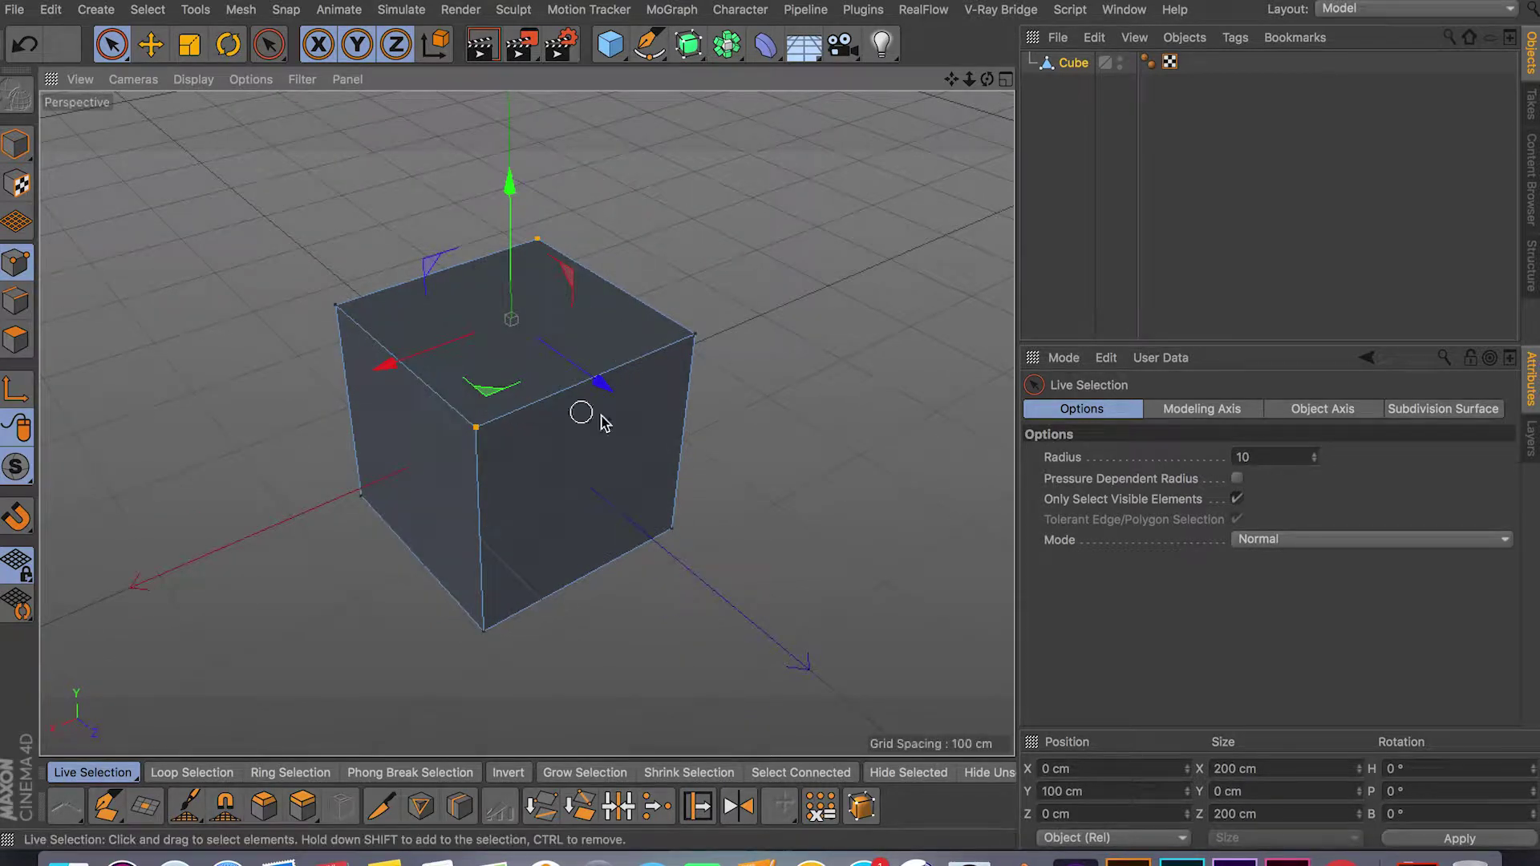
{"action": "left_click", "coordinate": [31, 300]}
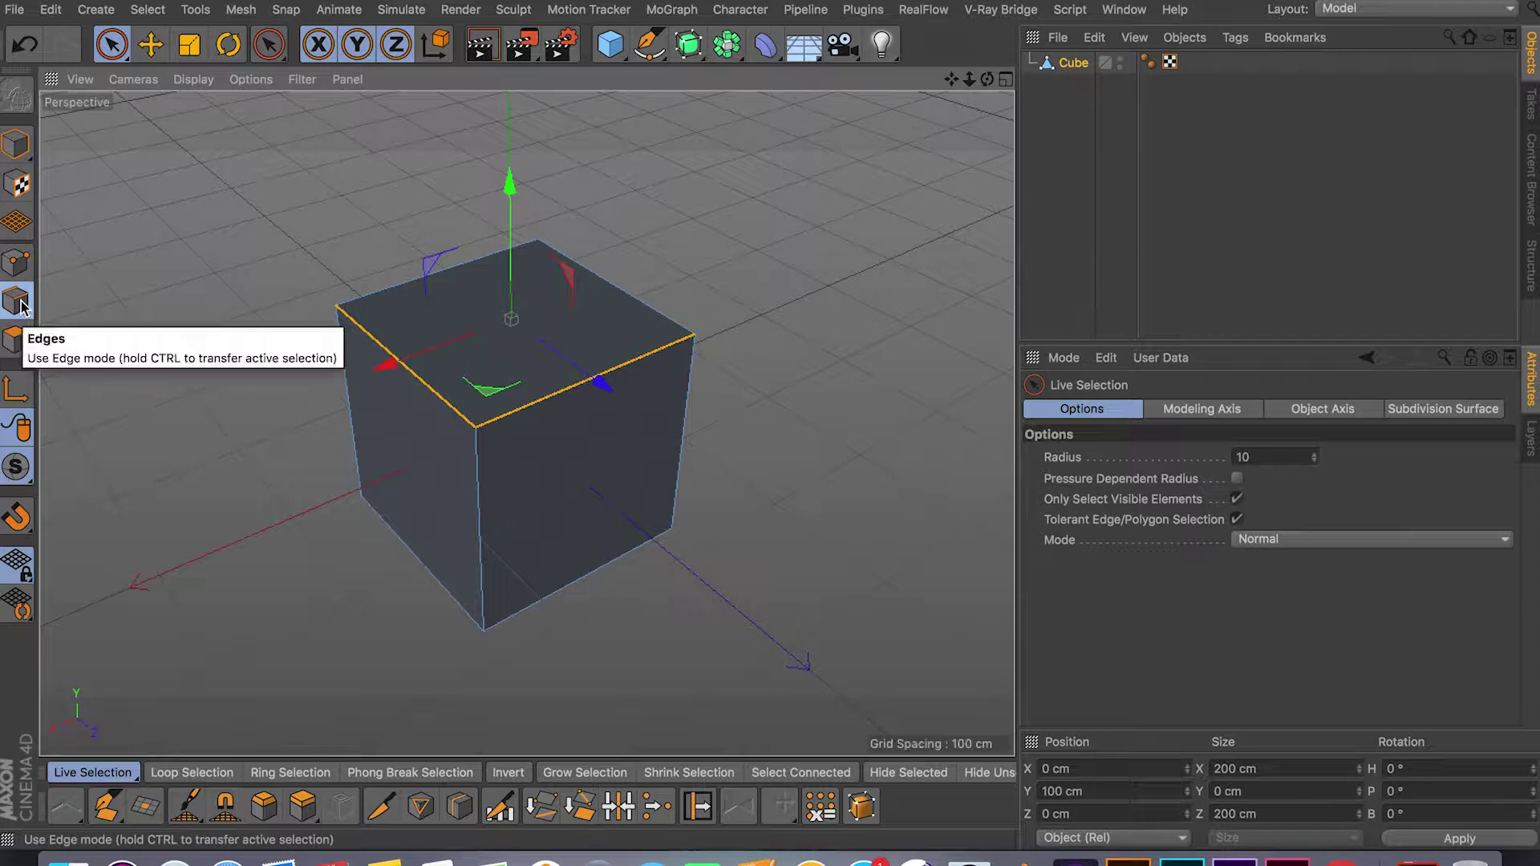
{"action": "left_click", "coordinate": [510, 812]}
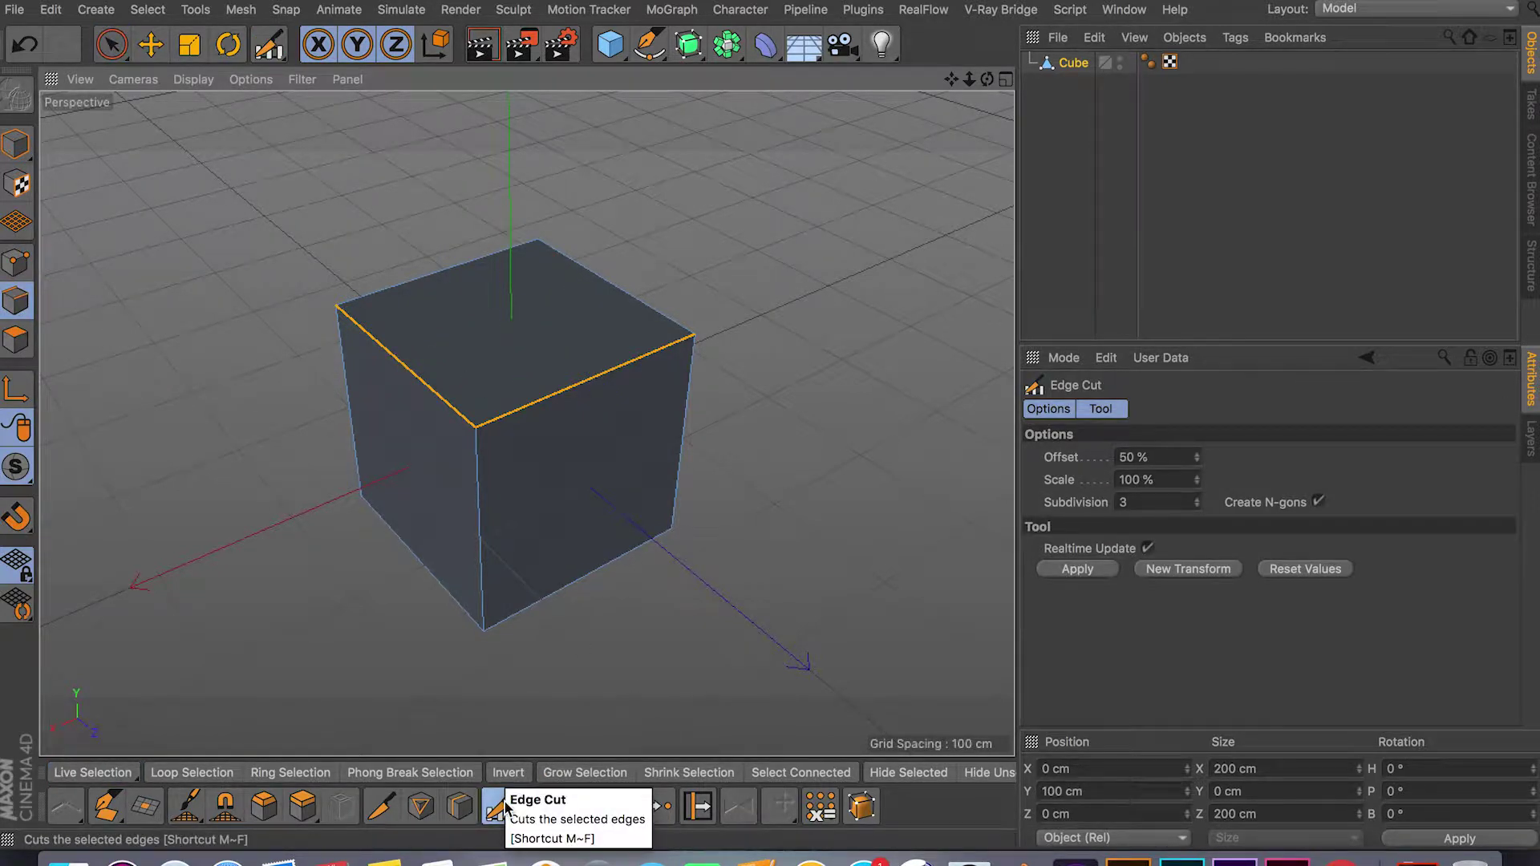
{"action": "left_click", "coordinate": [581, 390]}
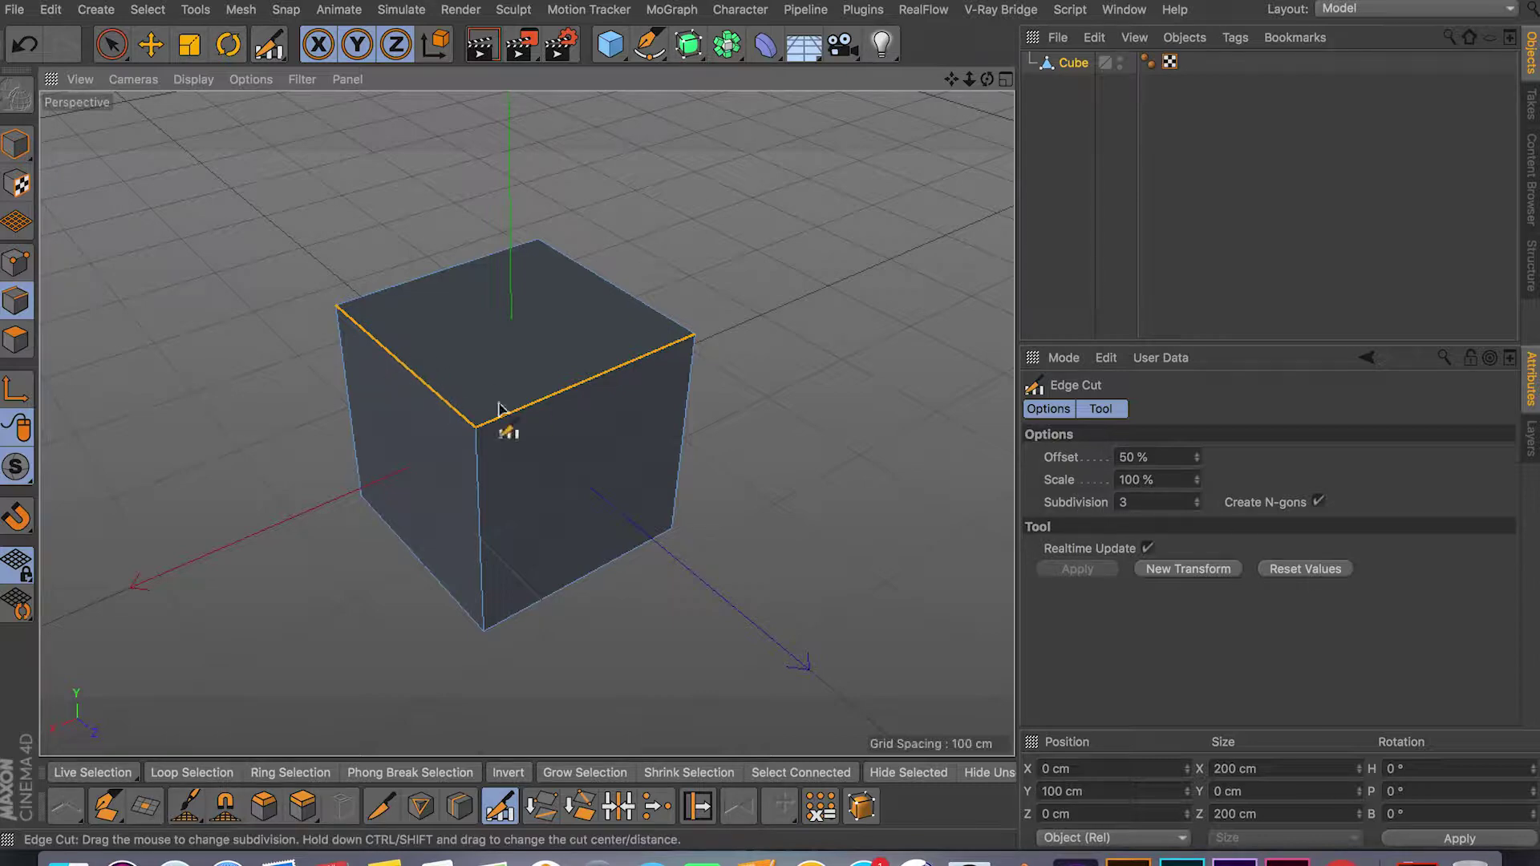
Examine the new points along the two cut top edges by selecting them one after another in point mode.
{"action": "mouse_move", "coordinate": [689, 457]}
{"action": "left_mouse_down", "text": "alt"}
{"action": "mouse_move", "coordinate": [653, 623]}
{"action": "mouse_move", "coordinate": [787, 484]}
{"action": "mouse_move", "coordinate": [749, 440]}
{"action": "mouse_move", "coordinate": [707, 466]}
{"action": "left_mouse_up", "text": "alt"}
{"action": "left_click", "coordinate": [111, 44]}
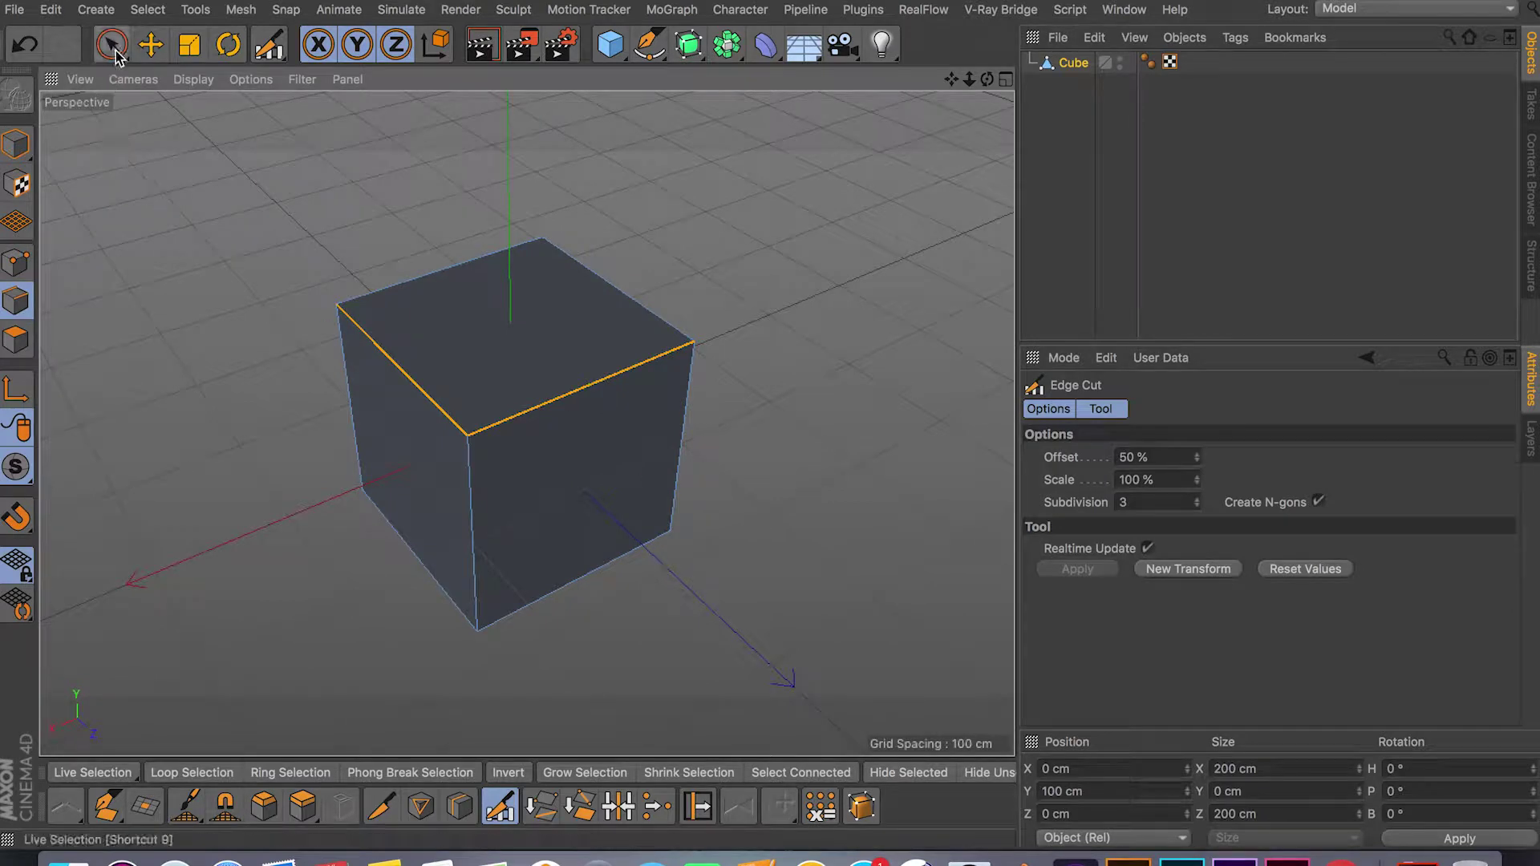
{"action": "left_click", "coordinate": [18, 262]}
{"action": "scroll", "coordinate": [574, 357], "scroll_direction": "up", "scroll_amount": 3}
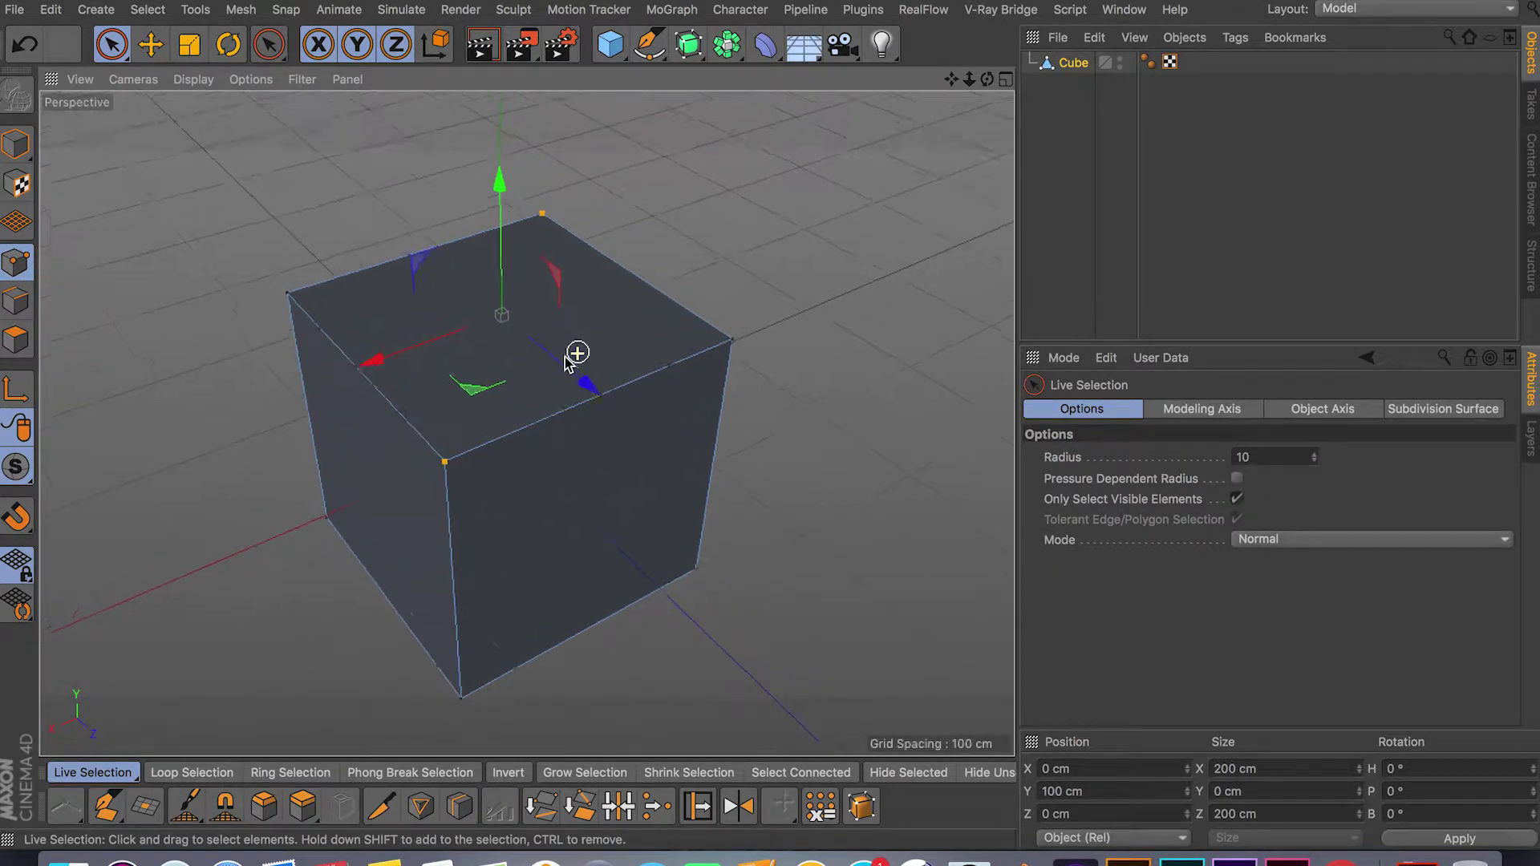
{"action": "scroll", "coordinate": [570, 358], "scroll_direction": "up", "scroll_amount": 2}
{"action": "left_click", "coordinate": [530, 447]}
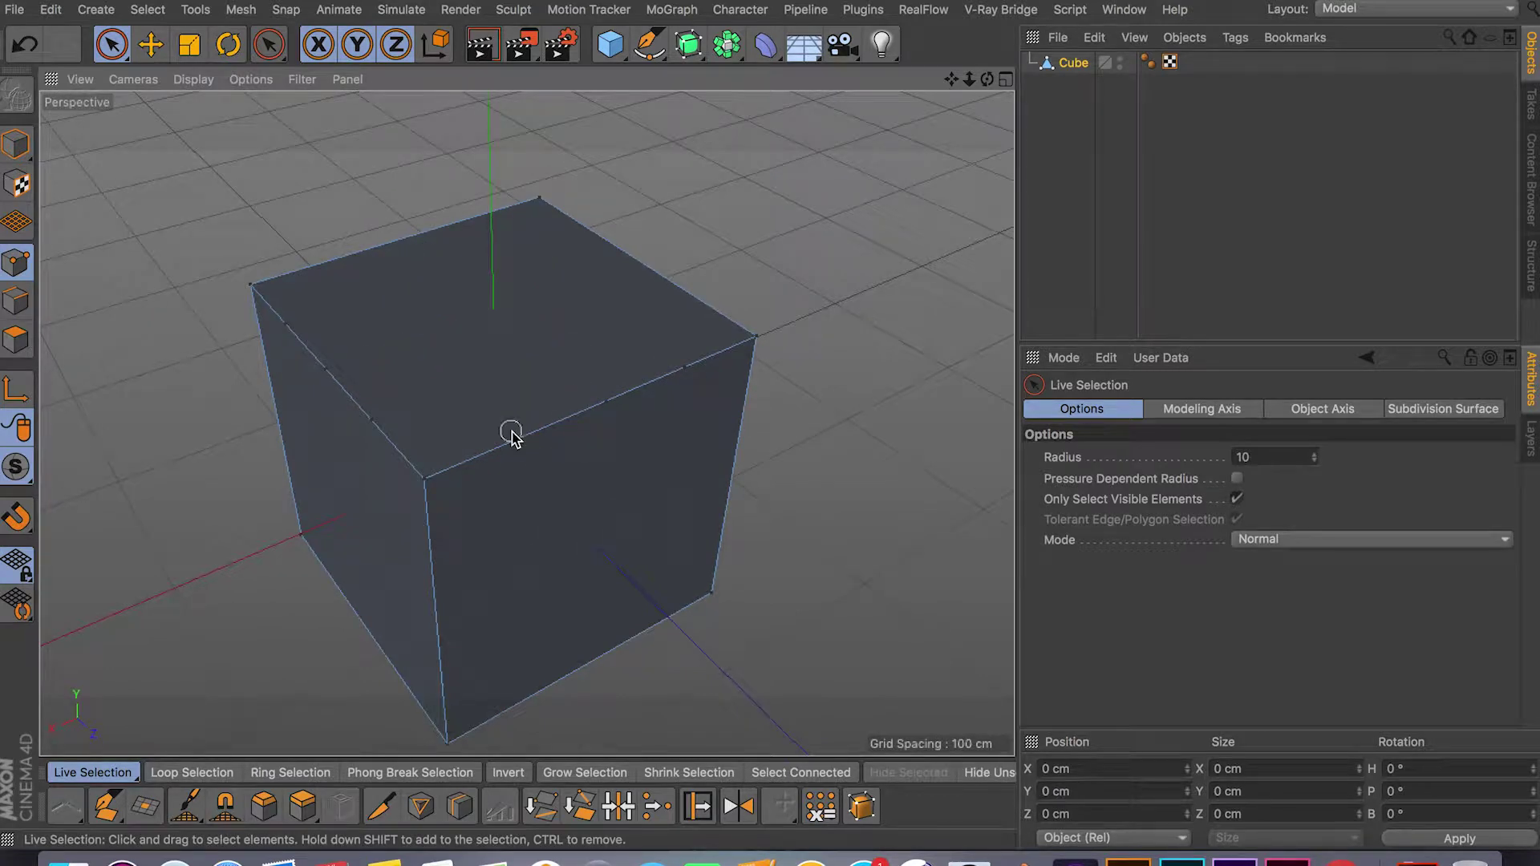
{"action": "mouse_move", "coordinate": [520, 448]}
{"action": "left_mouse_down"}
{"action": "mouse_move", "coordinate": [690, 368]}
{"action": "mouse_move", "coordinate": [514, 379]}
{"action": "mouse_move", "coordinate": [378, 427]}
{"action": "left_mouse_up"}
{"action": "left_click", "coordinate": [285, 327]}
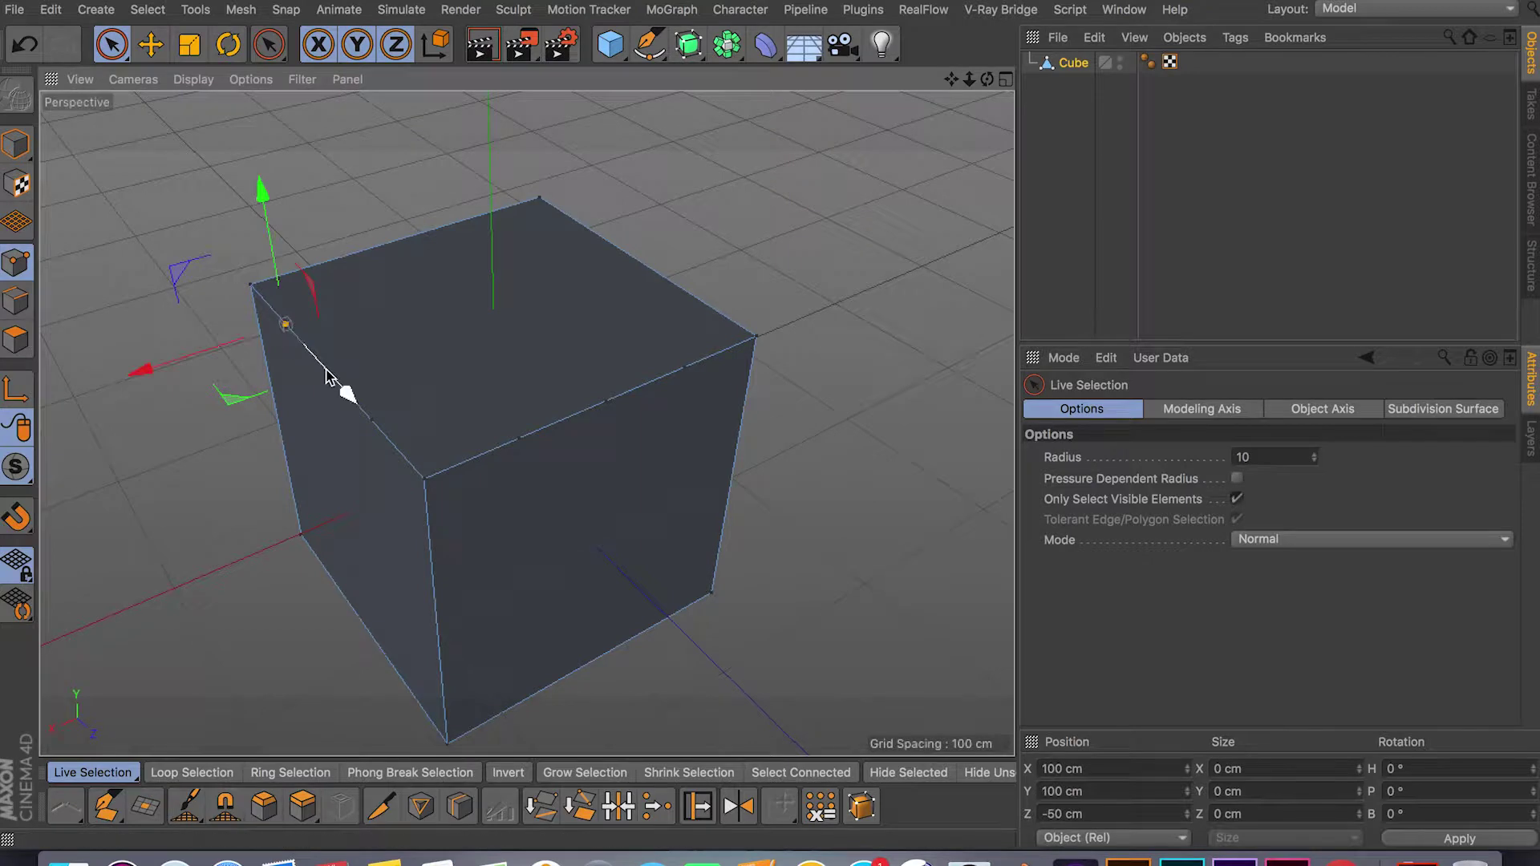
{"action": "left_click", "coordinate": [372, 420]}
{"action": "left_click", "coordinate": [519, 438]}
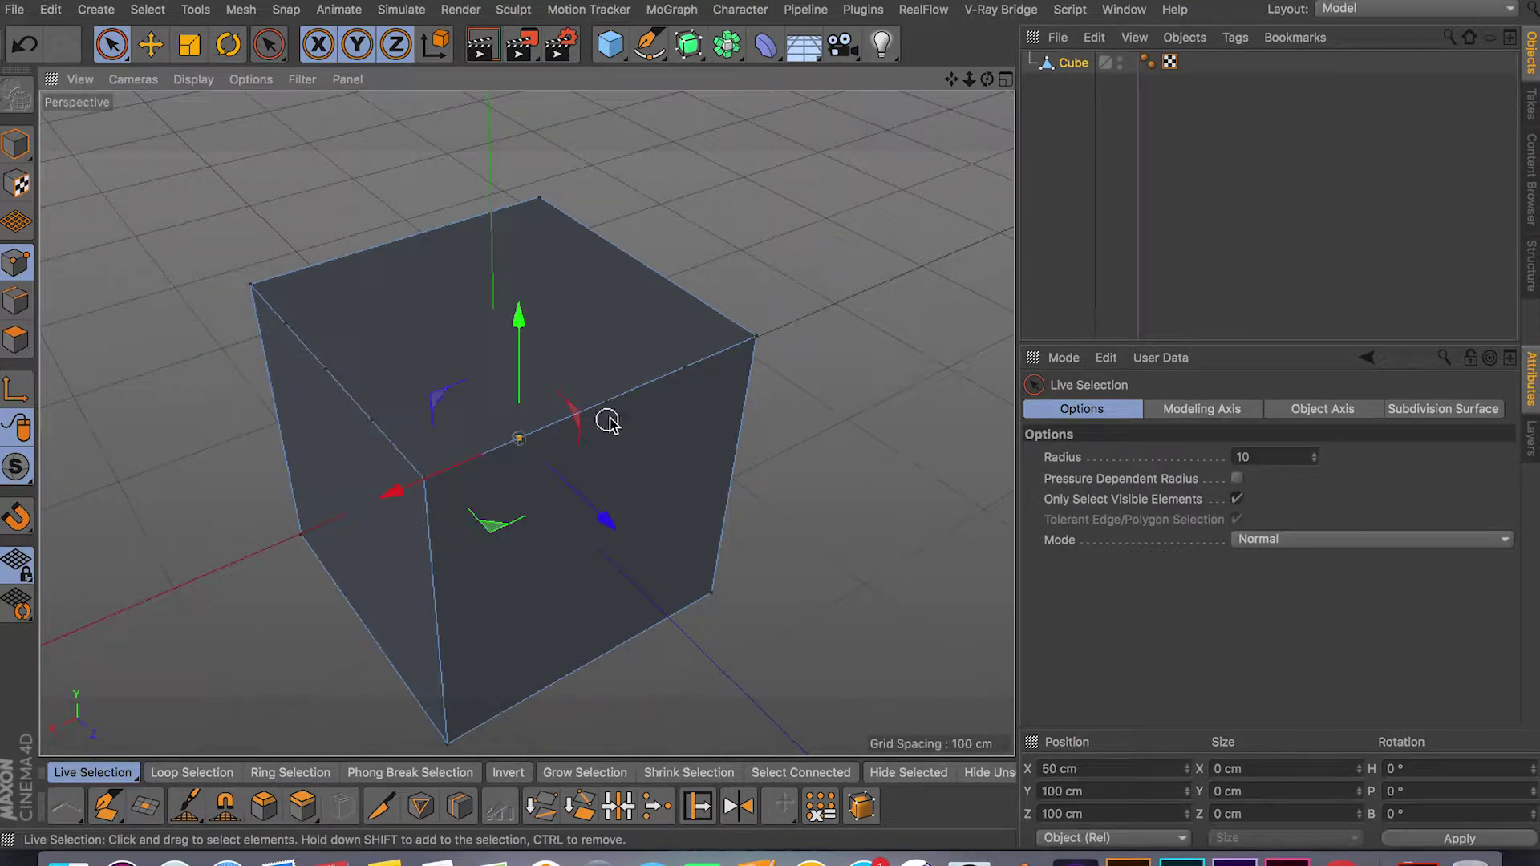
{"action": "left_click", "coordinate": [605, 403]}
{"action": "left_click", "coordinate": [684, 368]}
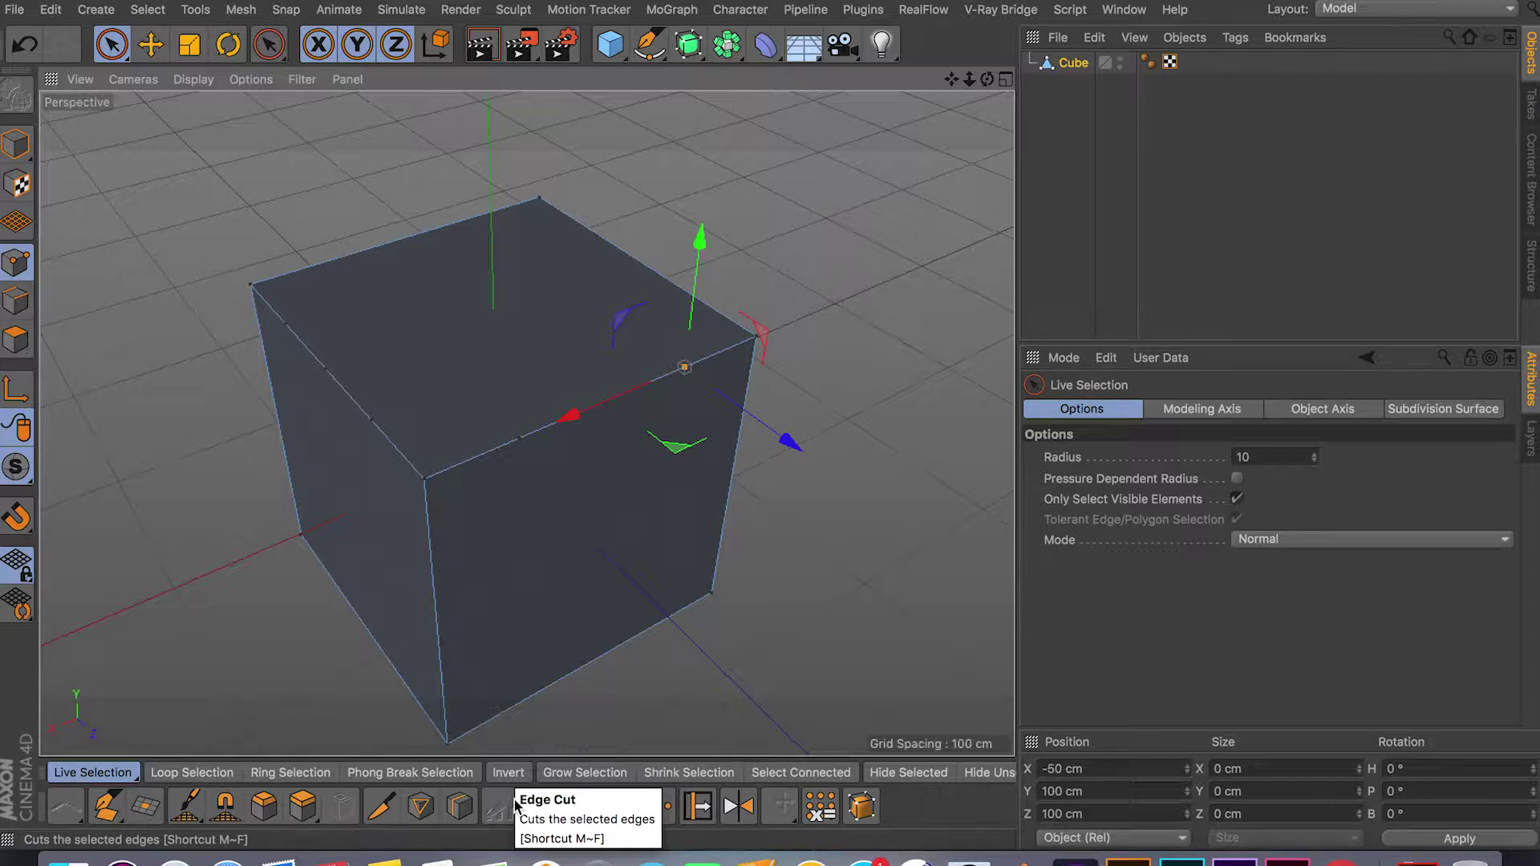
Undo the point selections and the edge cut on the two top edges.
{"action": "key", "text": "super+z"}
{"action": "key", "text": "super+z"}
{"action": "key", "text": "super+z"}
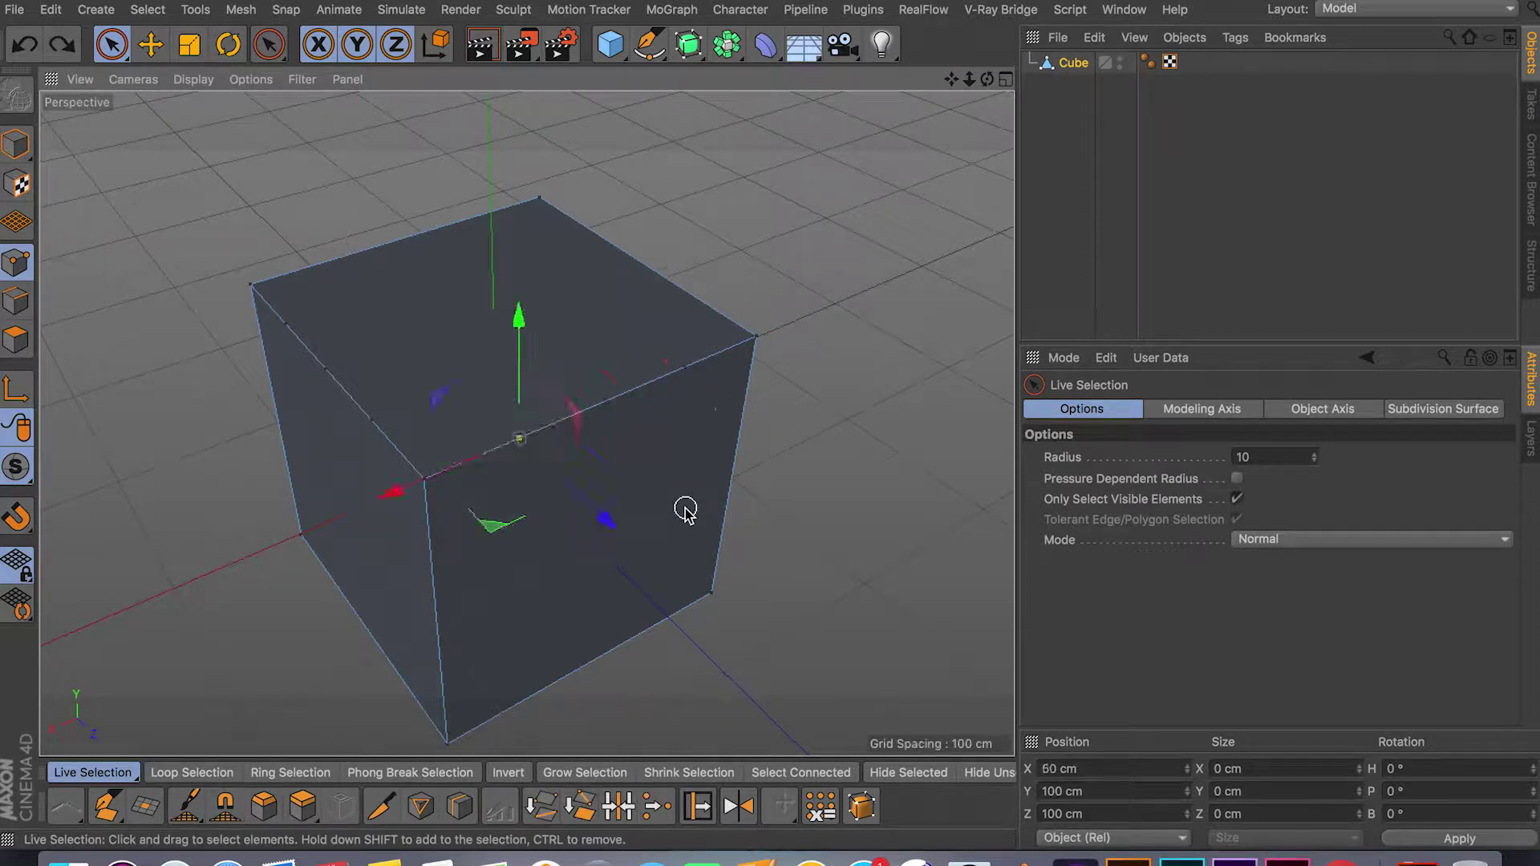
{"action": "key", "text": "super+z"}
{"action": "key", "text": "super+z"}
{"action": "key", "text": "super+z"}
{"action": "key", "text": "super+z"}
{"action": "key", "text": "super+z"}
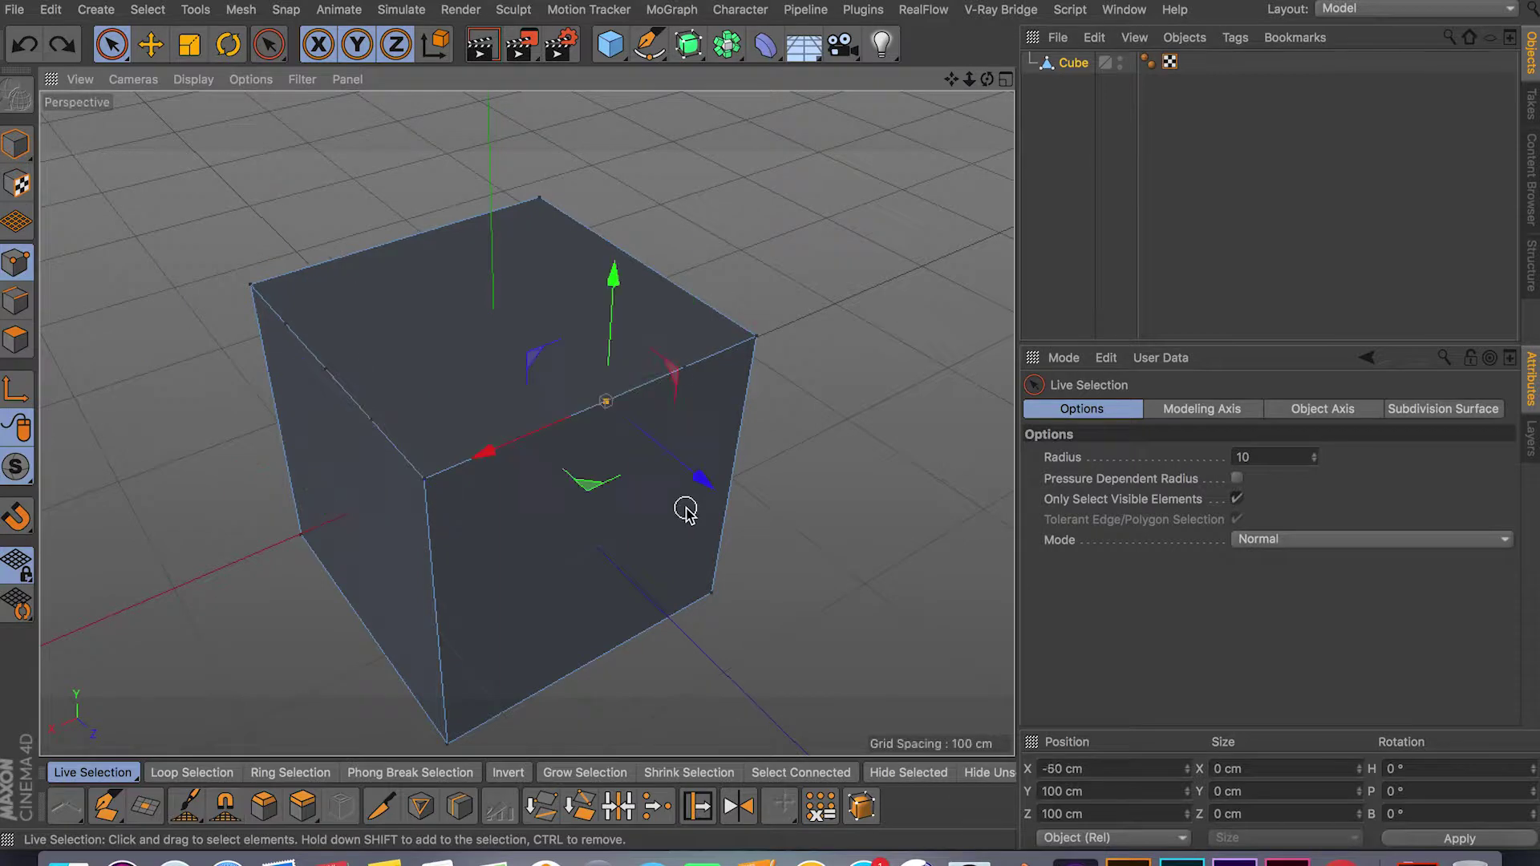
{"action": "key", "text": "super+z"}
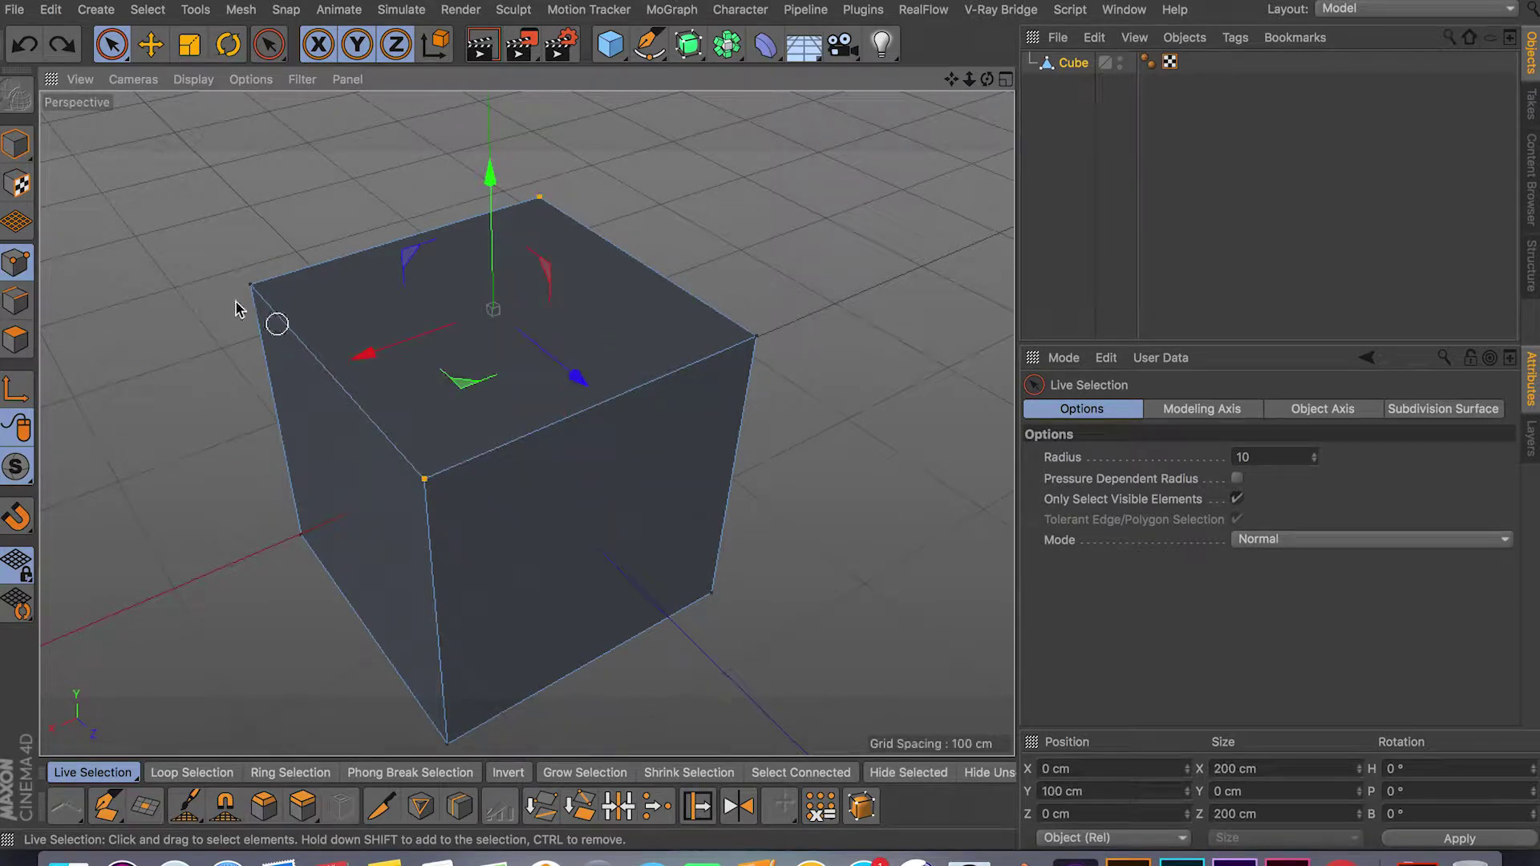
Select all four edges of the cube's top face and divide them using Edge Cut with 1 subdivision.
{"action": "left_click", "coordinate": [16, 302]}
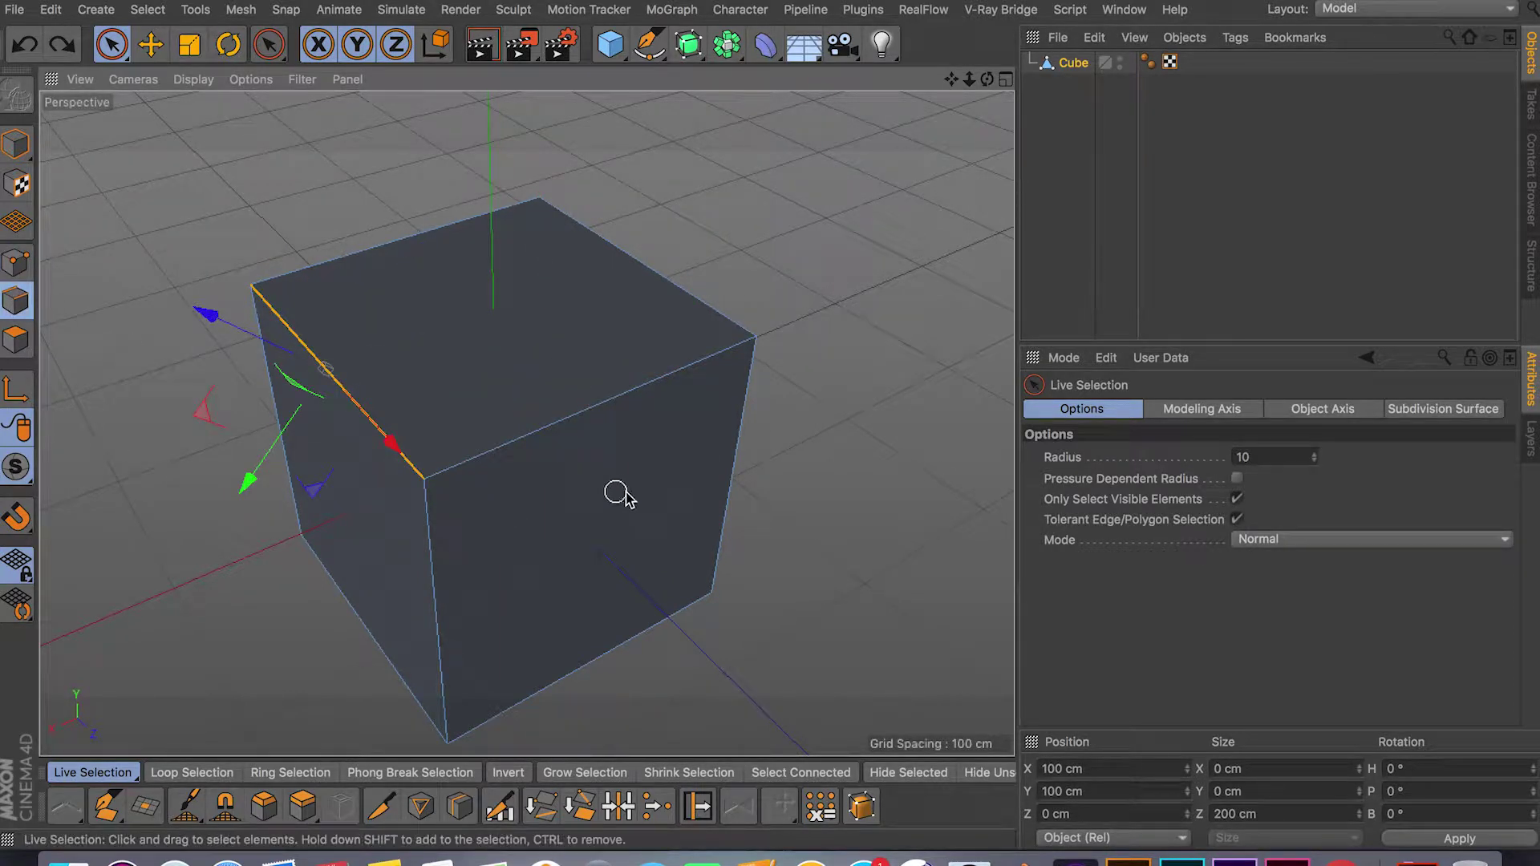
{"action": "double_click", "coordinate": [643, 296]}
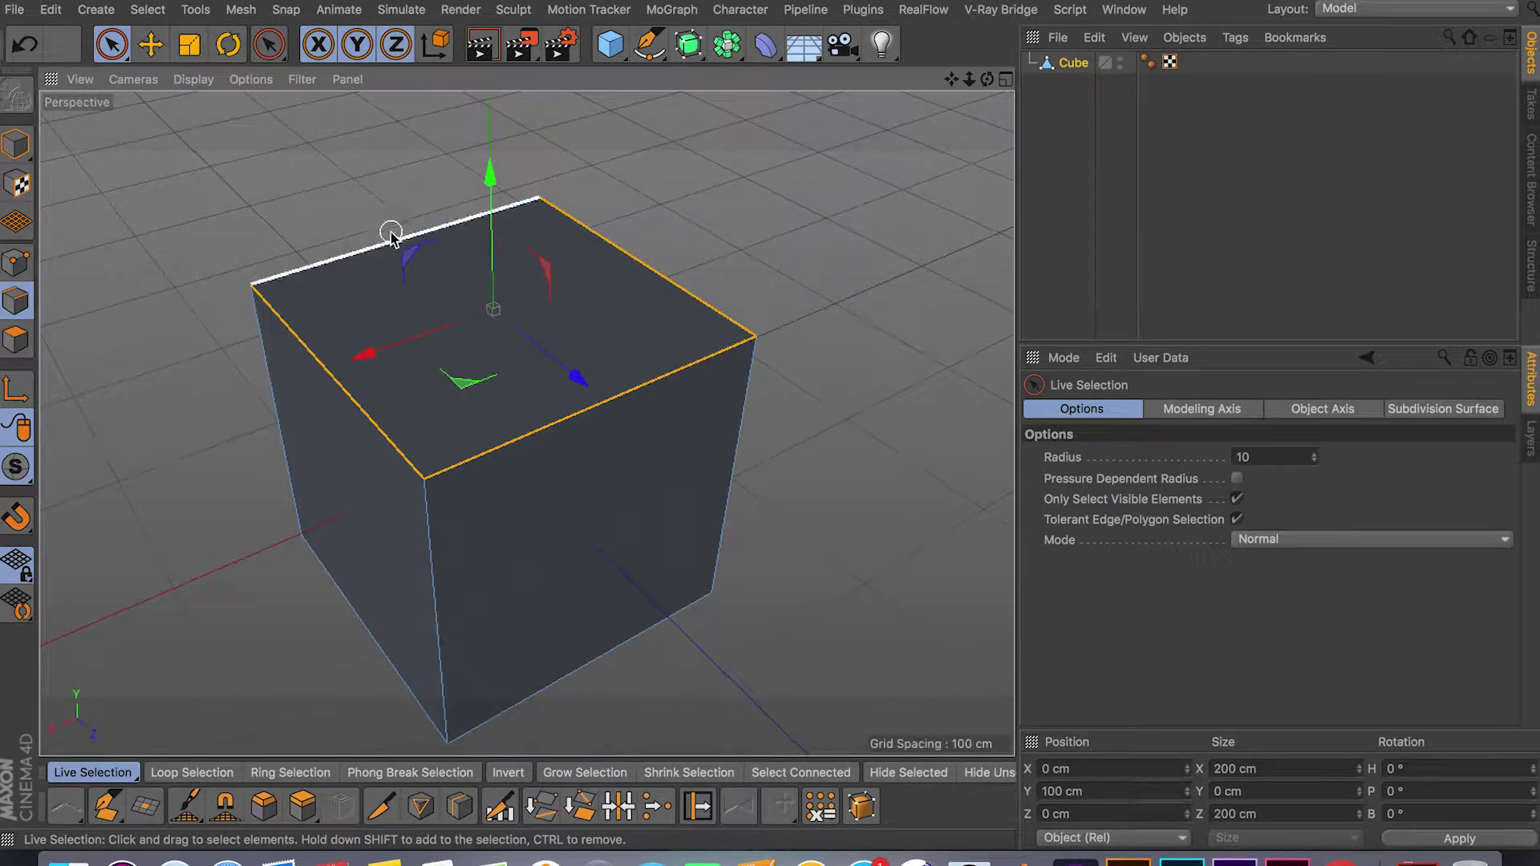
{"action": "left_click", "coordinate": [500, 807]}
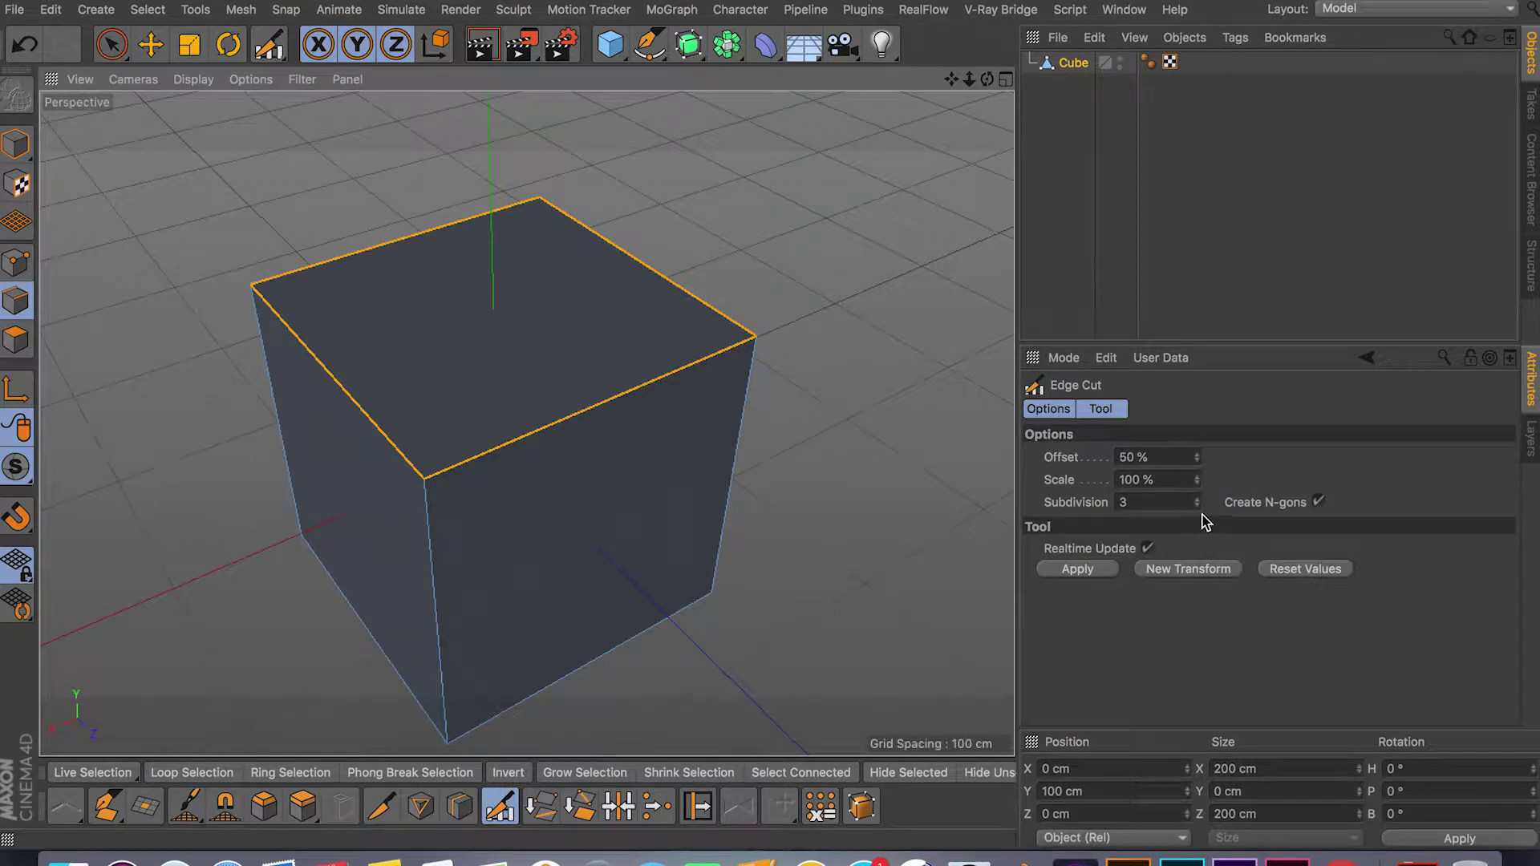
{"action": "left_click", "coordinate": [1197, 505]}
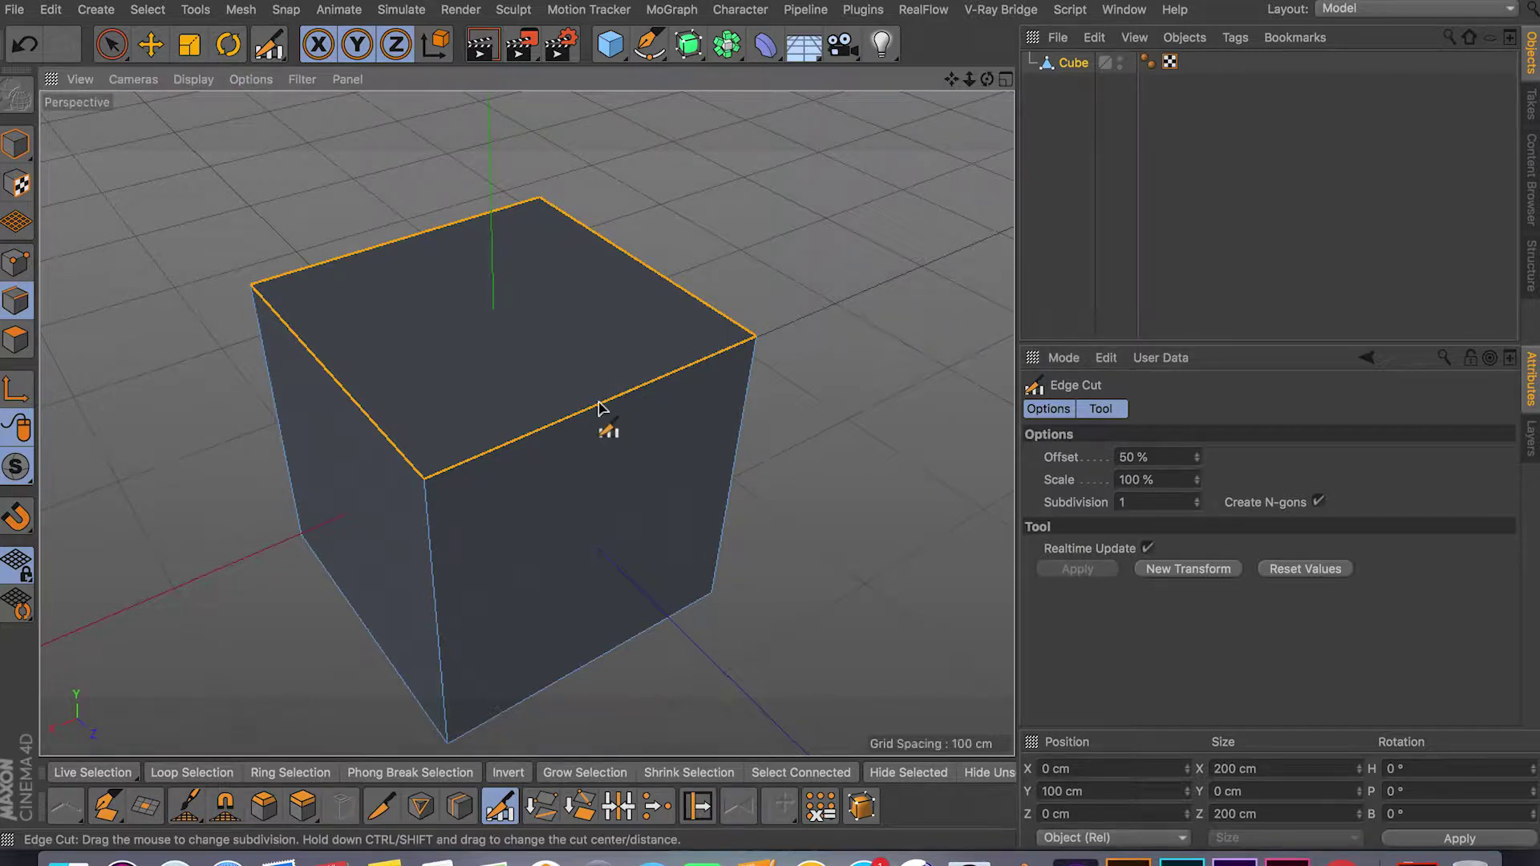
In point mode, select the midpoints of the top face's back and front edges and join them with Connect Points/Edges.
{"action": "left_click", "coordinate": [14, 263]}
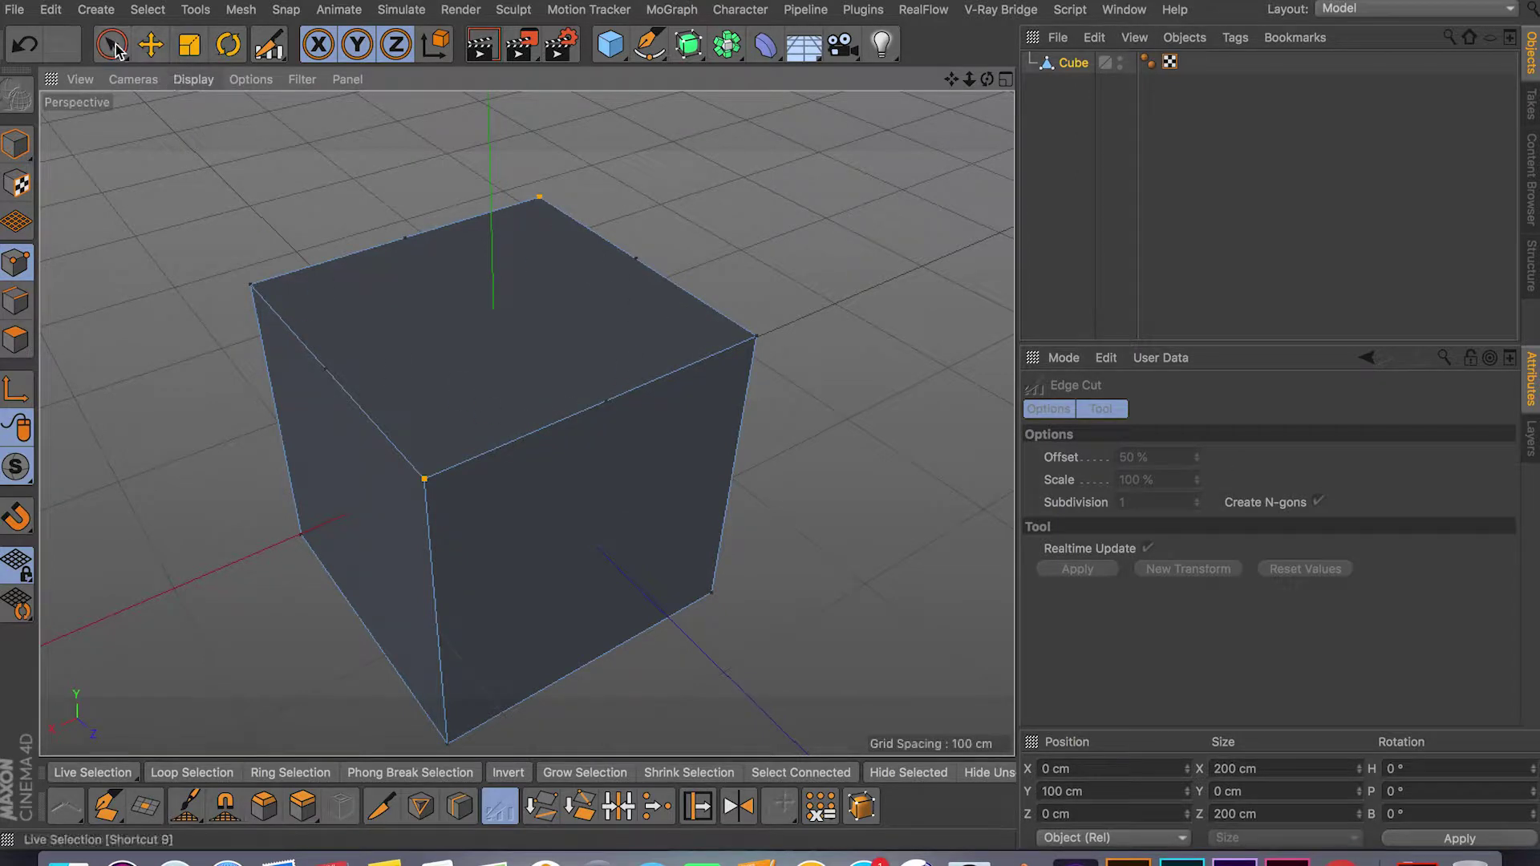
{"action": "key", "text": "space"}
{"action": "left_click_drag", "start_coordinate": [460, 268], "coordinate": [578, 540], "text": "alt"}
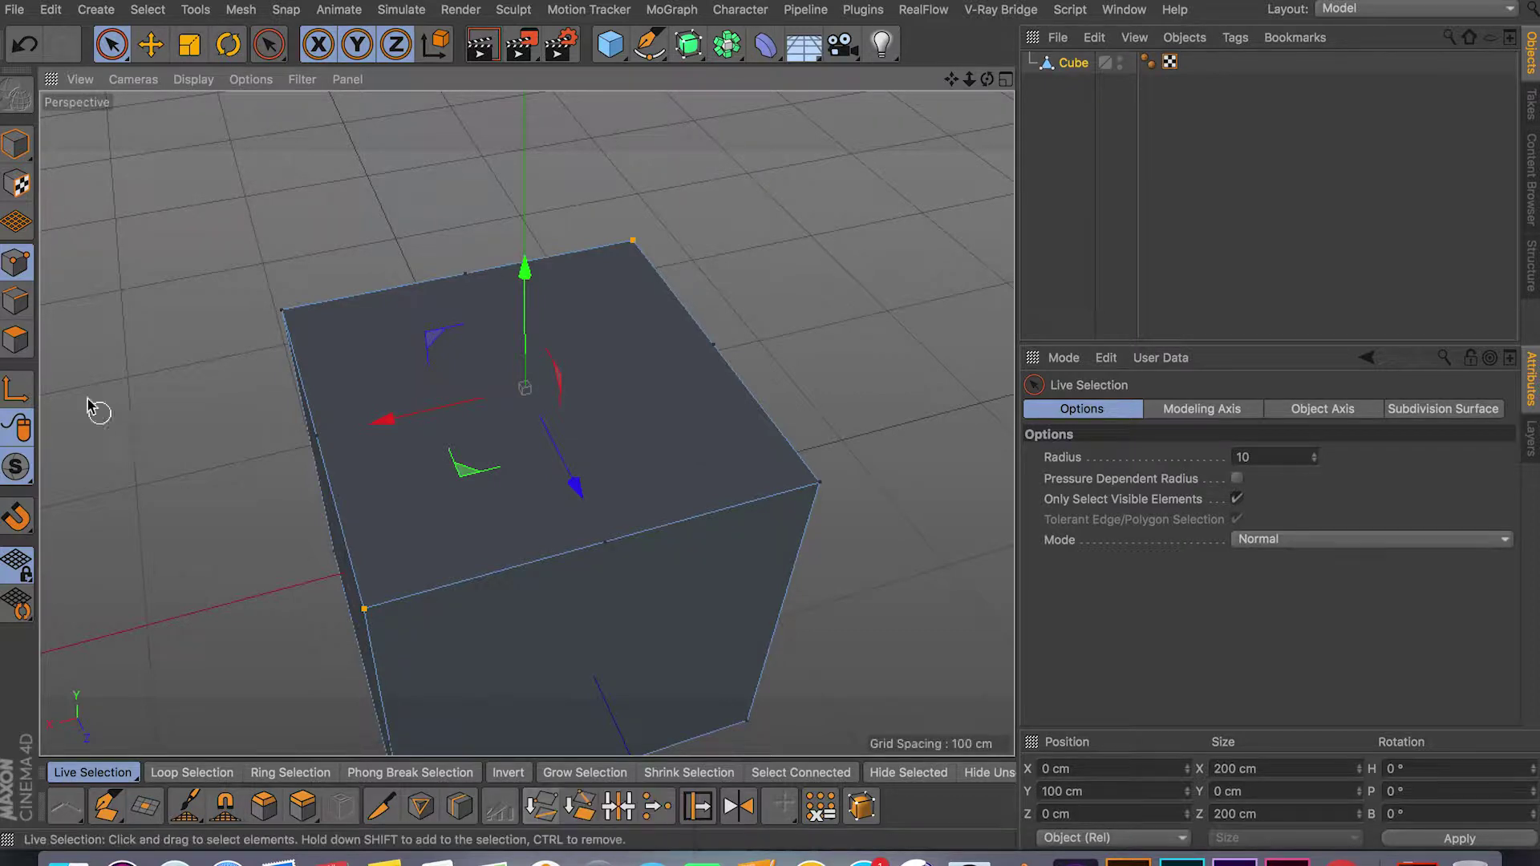
{"action": "left_click", "coordinate": [19, 301]}
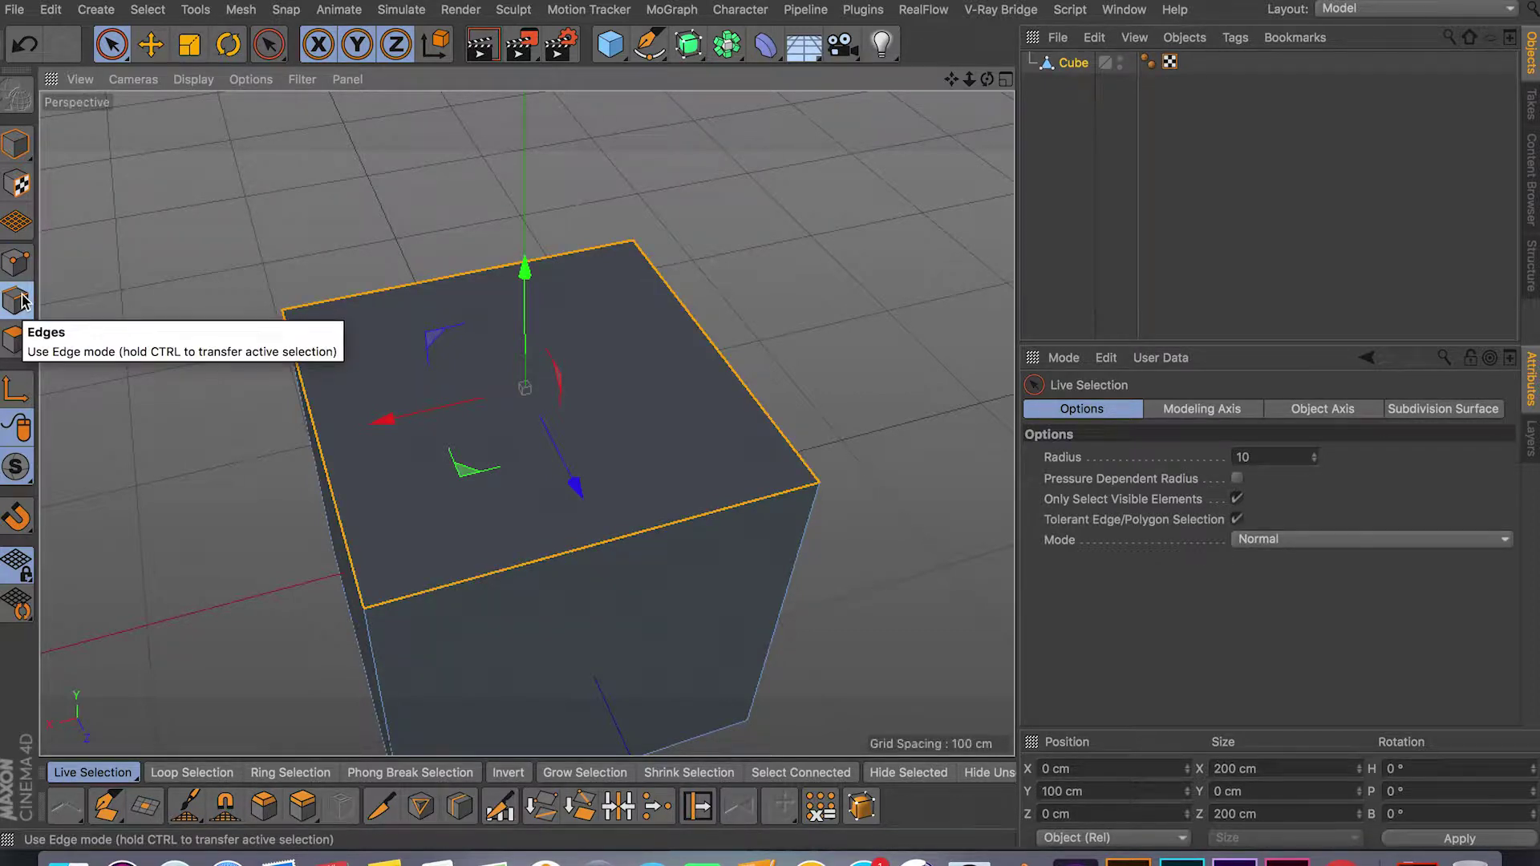
{"action": "left_click", "coordinate": [17, 263]}
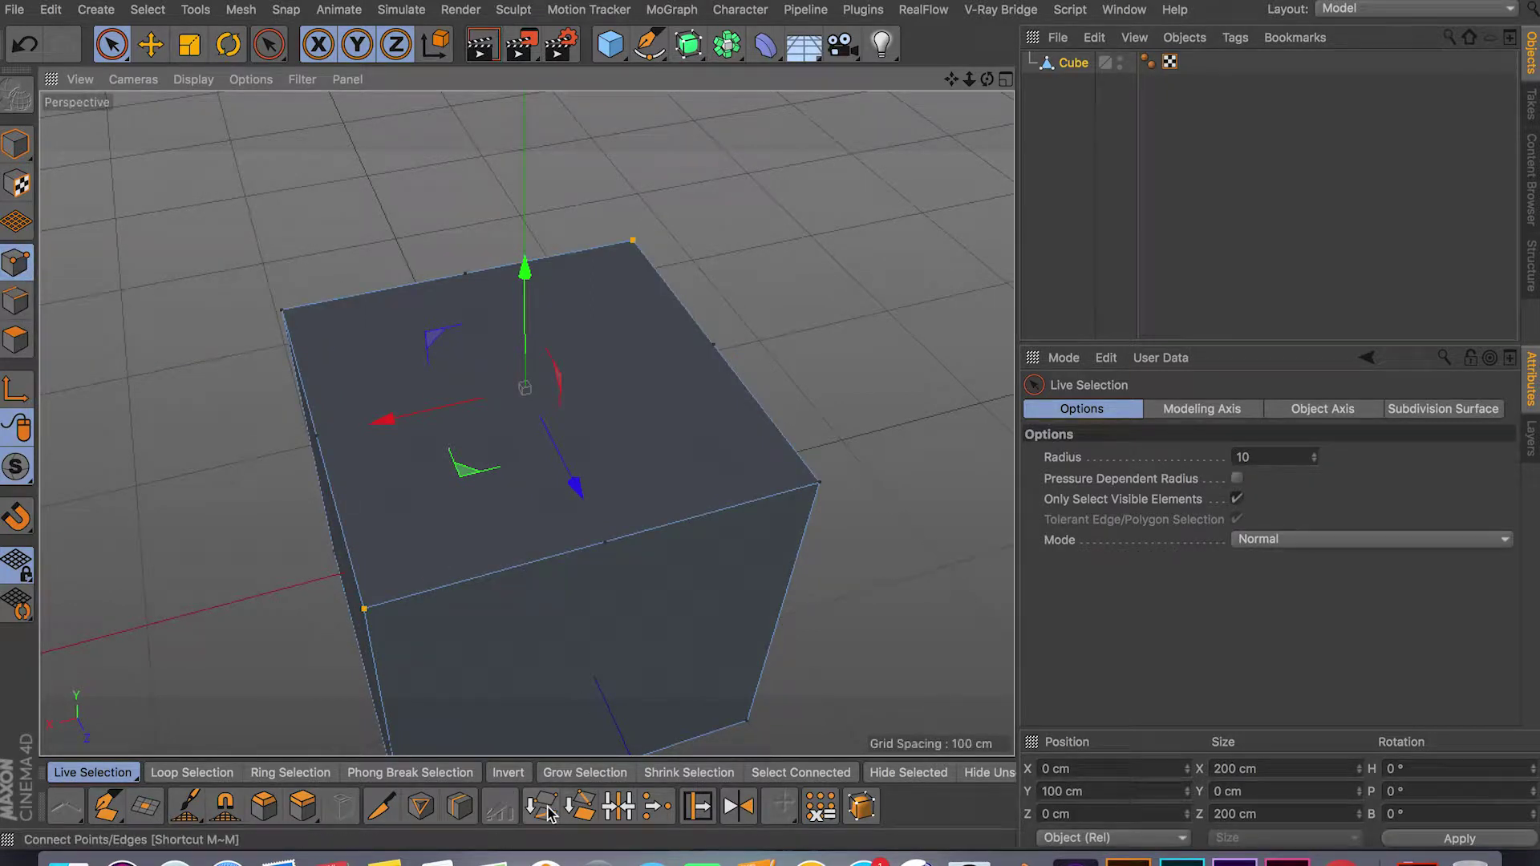
{"action": "left_click", "coordinate": [19, 301]}
{"action": "left_click", "coordinate": [18, 263]}
{"action": "left_click", "coordinate": [468, 277]}
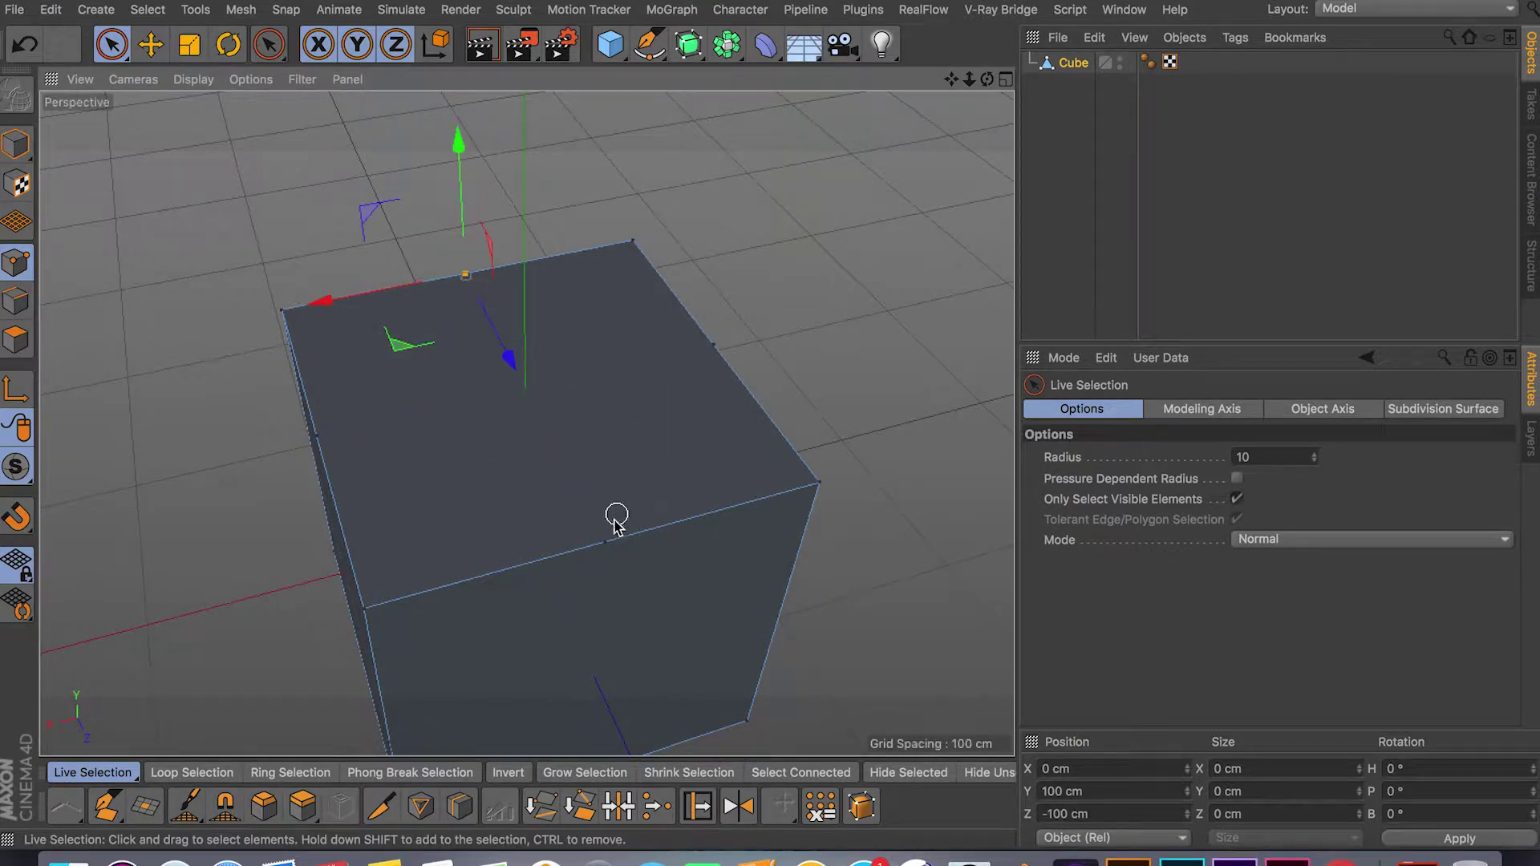
{"action": "left_click", "coordinate": [608, 543], "text": "shift"}
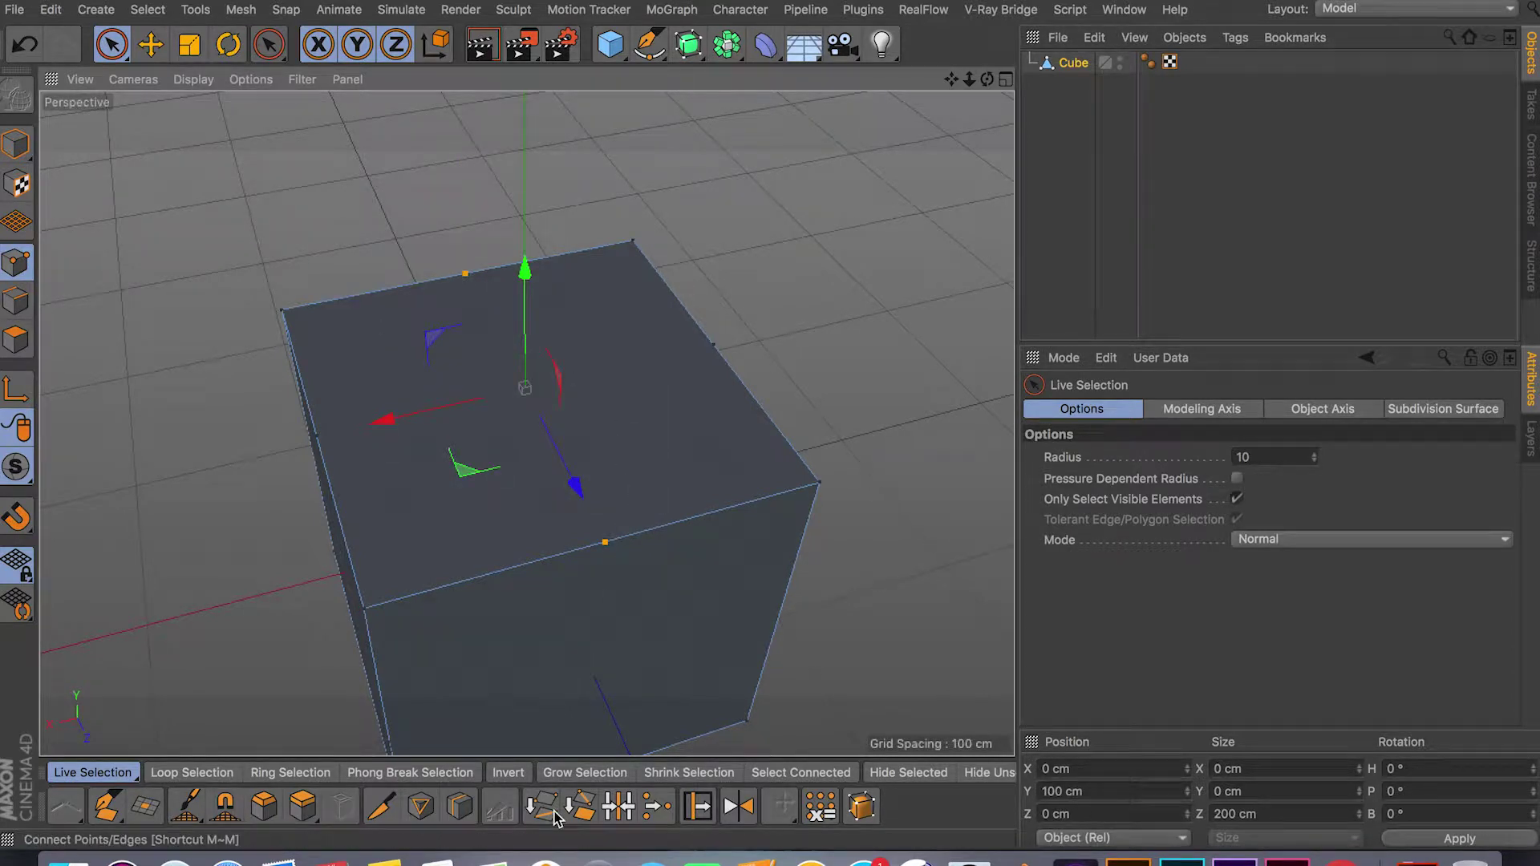
{"action": "left_click_drag", "start_coordinate": [715, 385], "coordinate": [717, 547], "text": "alt"}
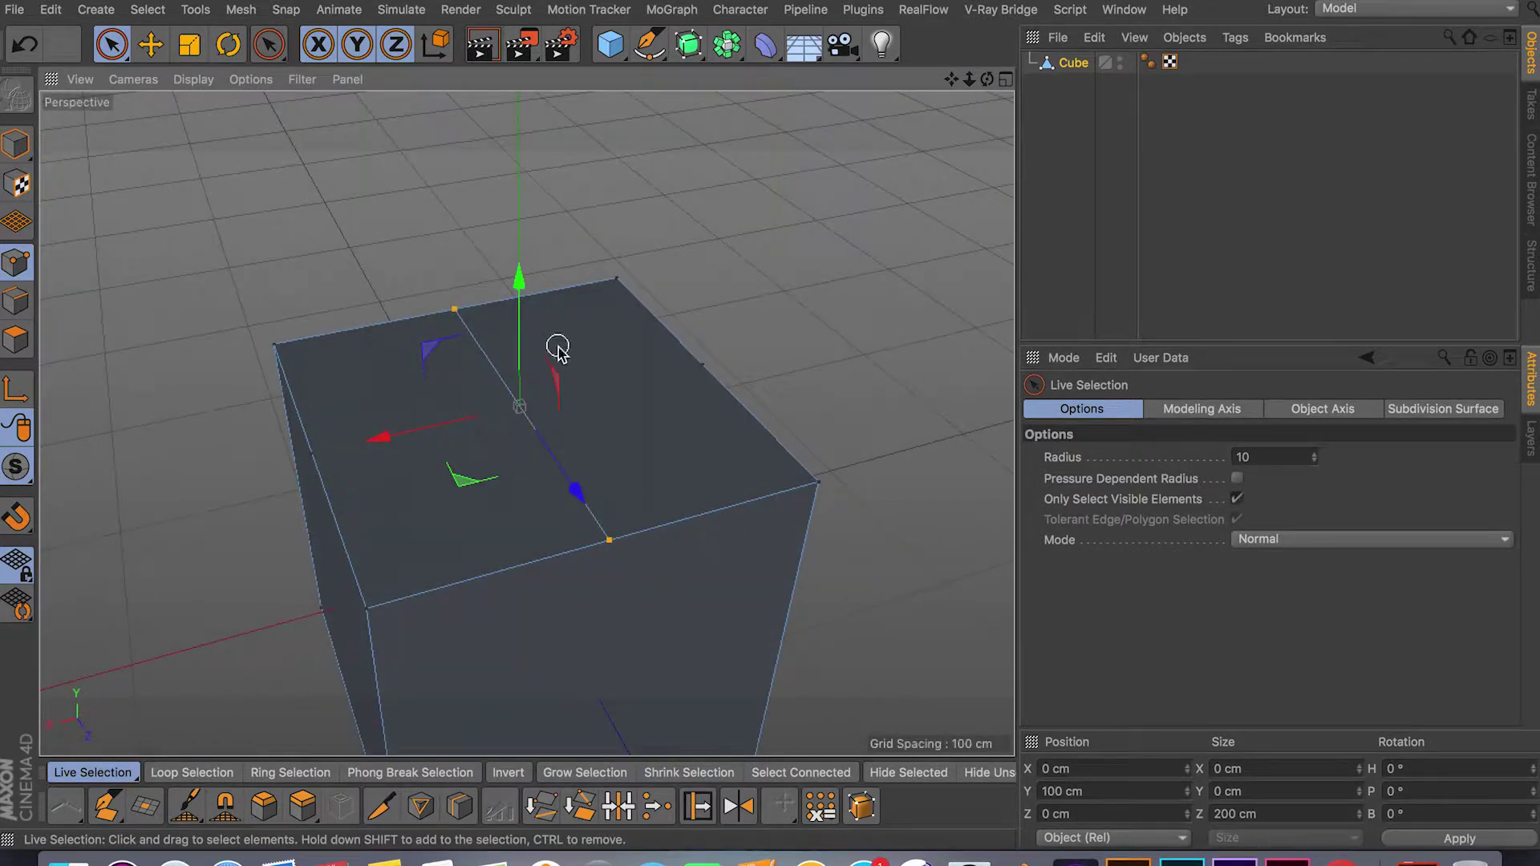
Try to connect the two remaining edge midpoints, and divide the new centre edge using Edge Cut with 1 subdivision.
{"action": "left_click", "coordinate": [704, 369]}
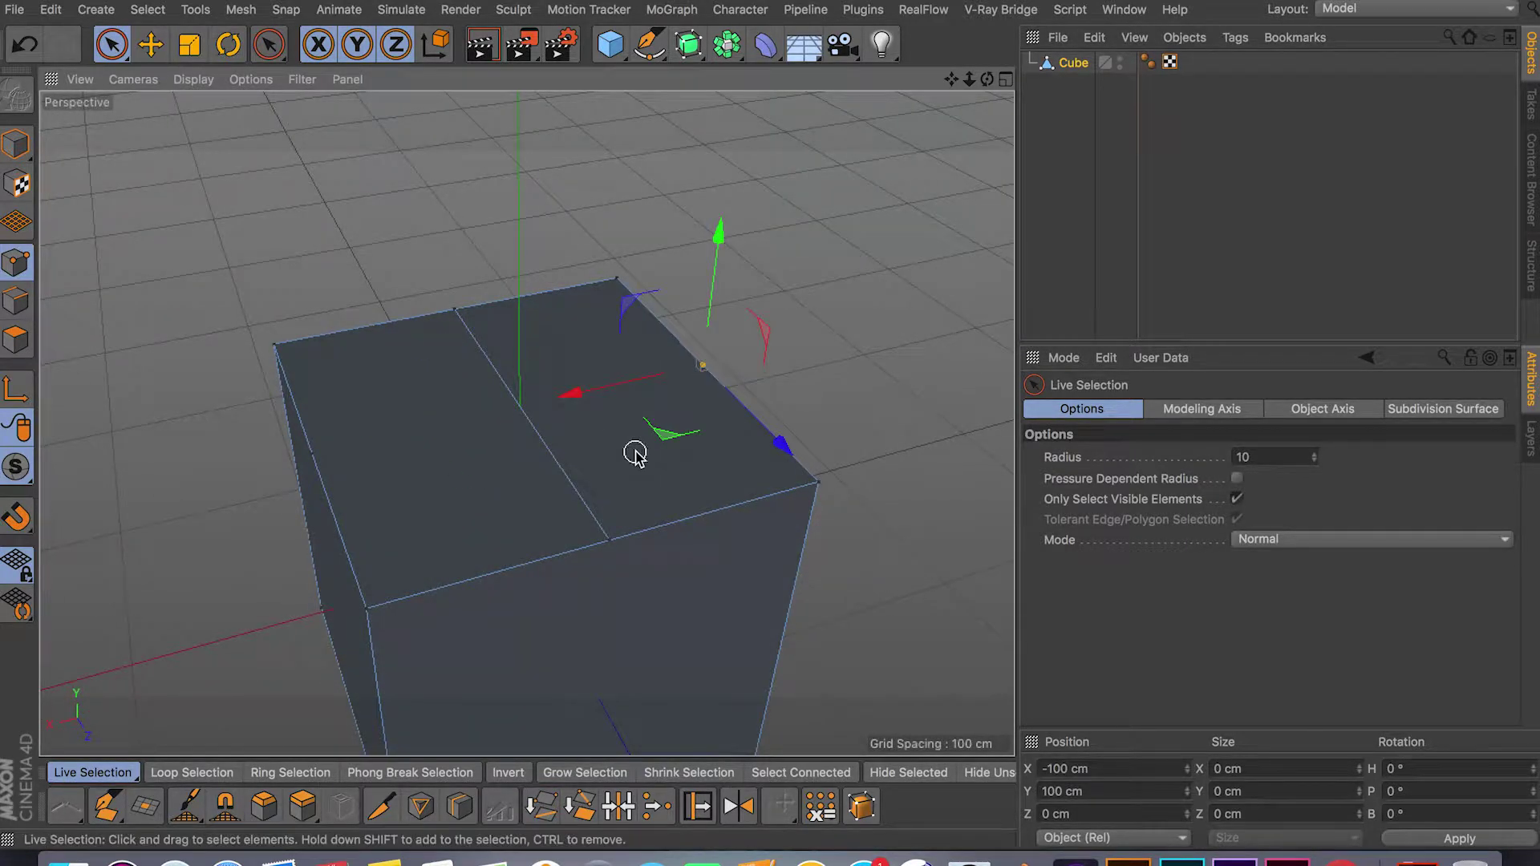
{"action": "left_click", "coordinate": [316, 460], "text": "shift"}
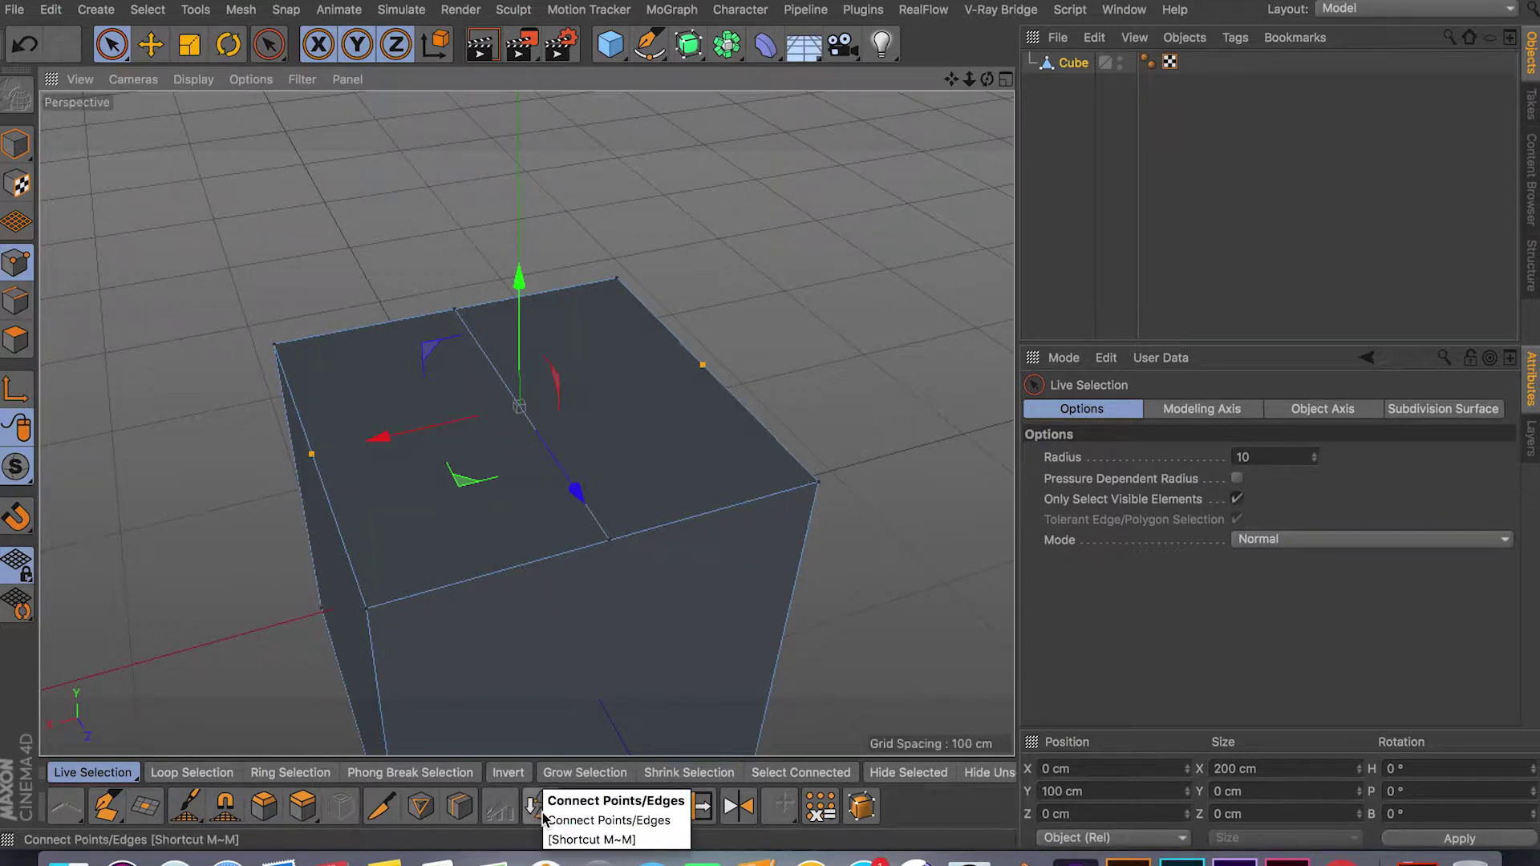
{"action": "left_click", "coordinate": [20, 309]}
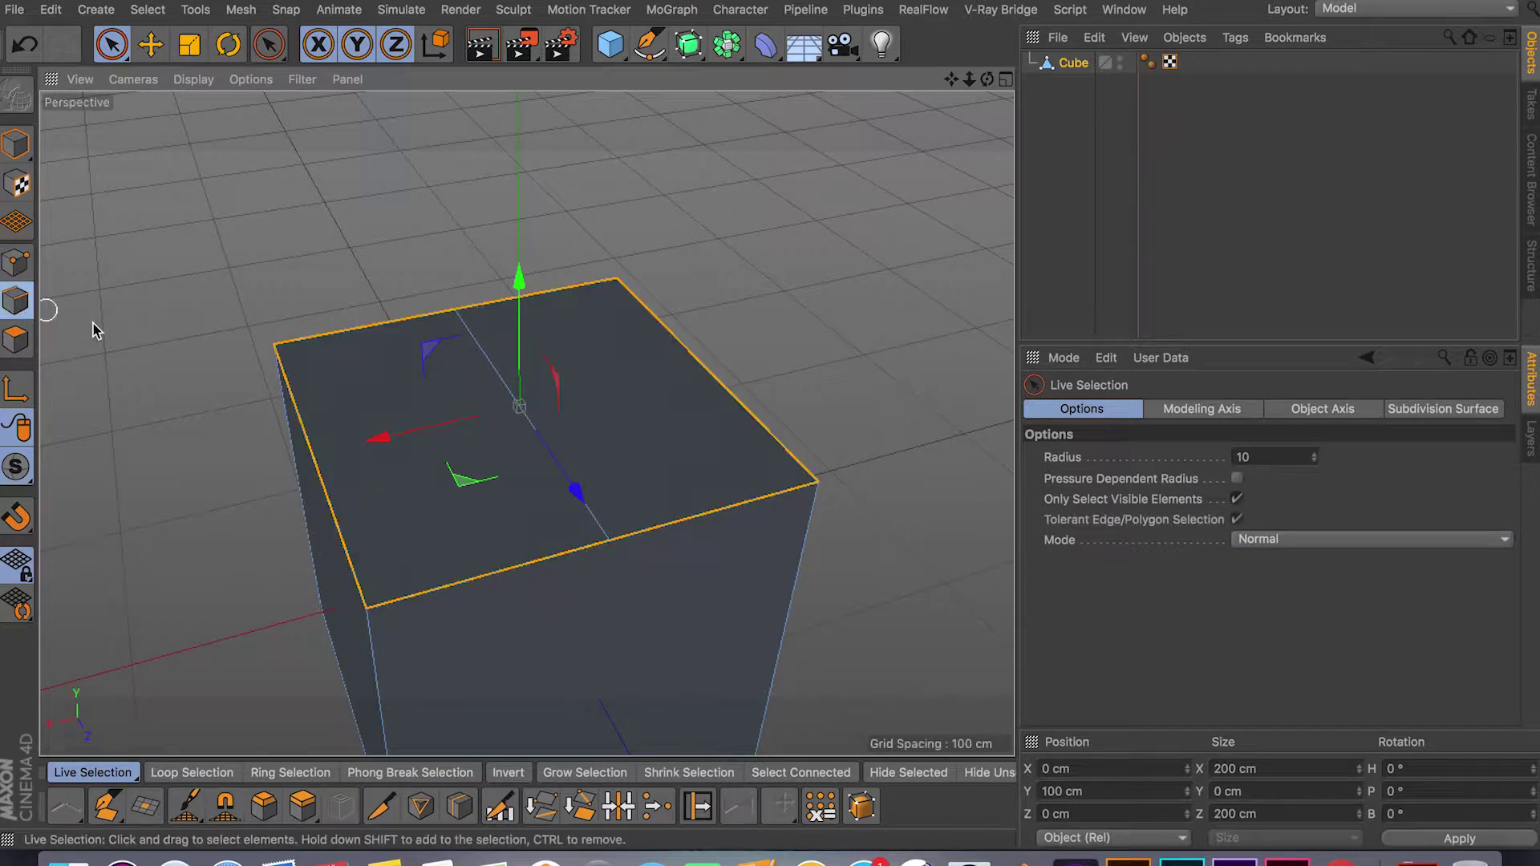
{"action": "left_click", "coordinate": [602, 525]}
{"action": "left_click", "coordinate": [513, 807]}
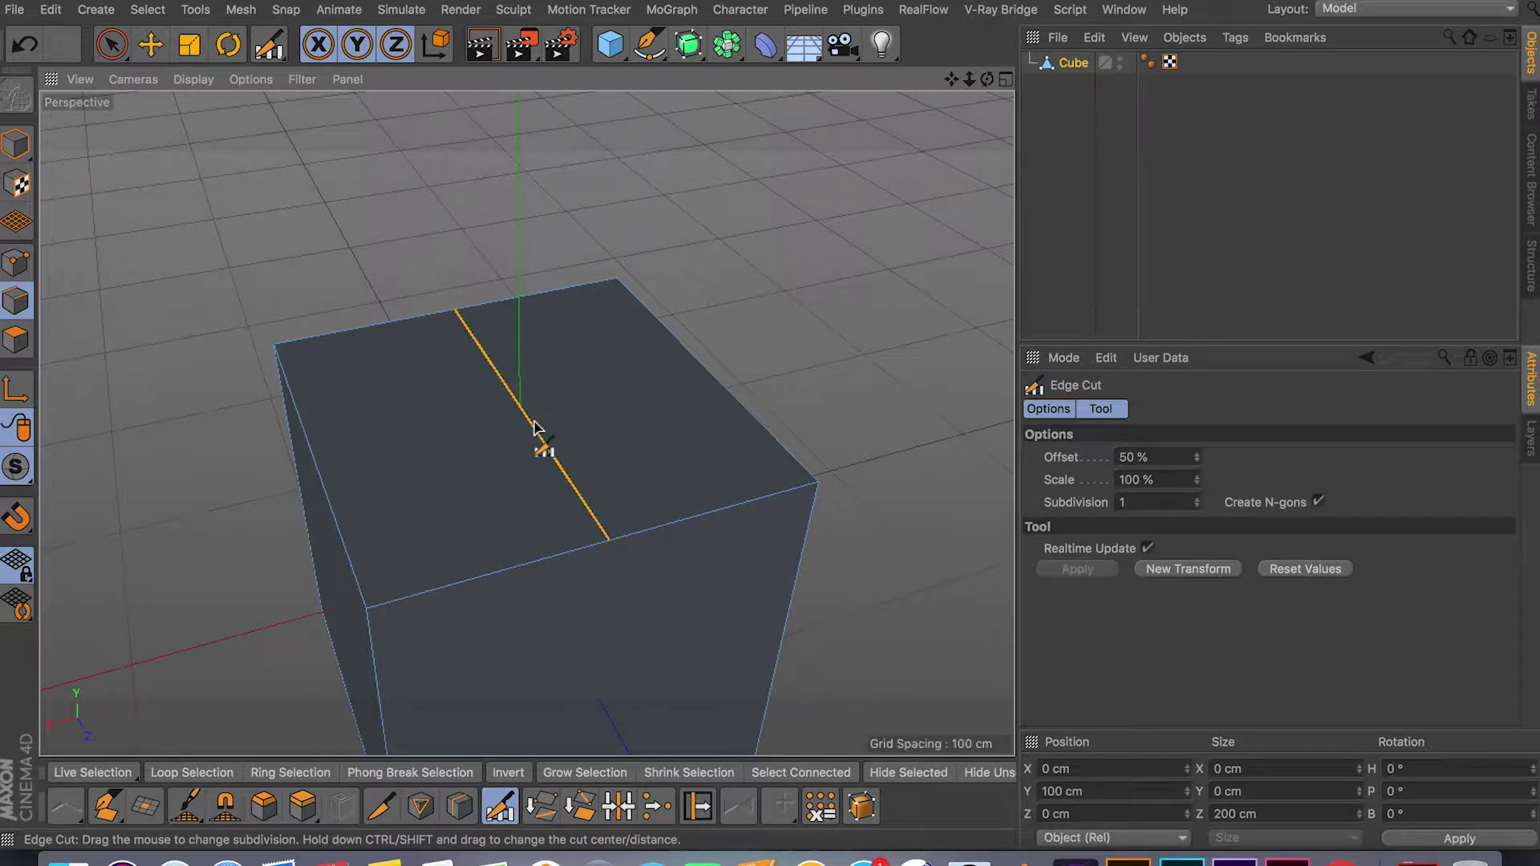
Select the top face's centre point and the left edge's midpoint and join them with Connect Points/Edges.
{"action": "left_click", "coordinate": [17, 261]}
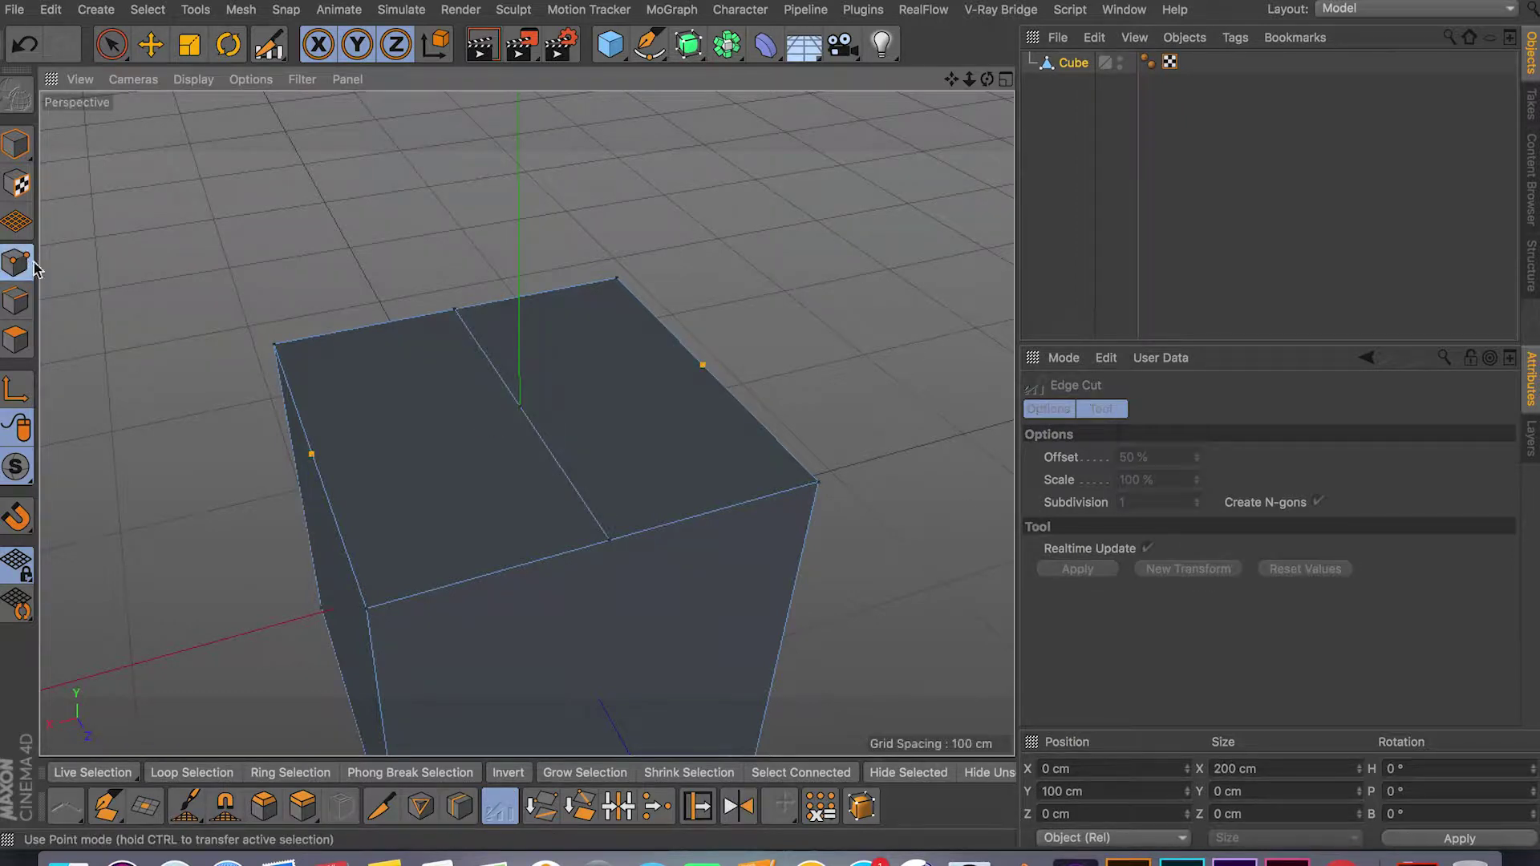
{"action": "left_click", "coordinate": [112, 48]}
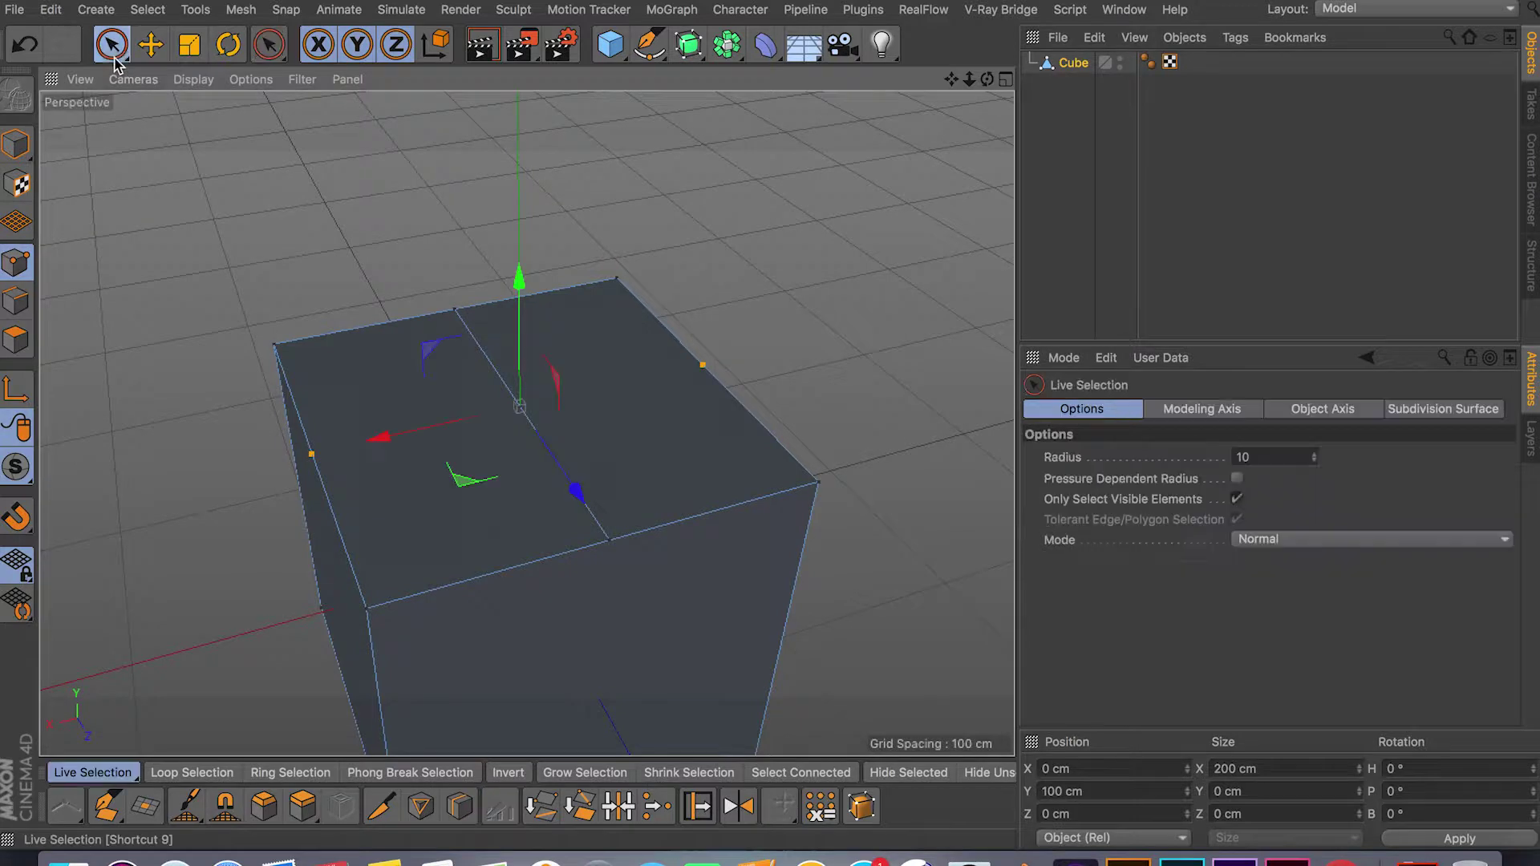
{"action": "left_click", "coordinate": [583, 408]}
{"action": "left_click", "coordinate": [521, 411]}
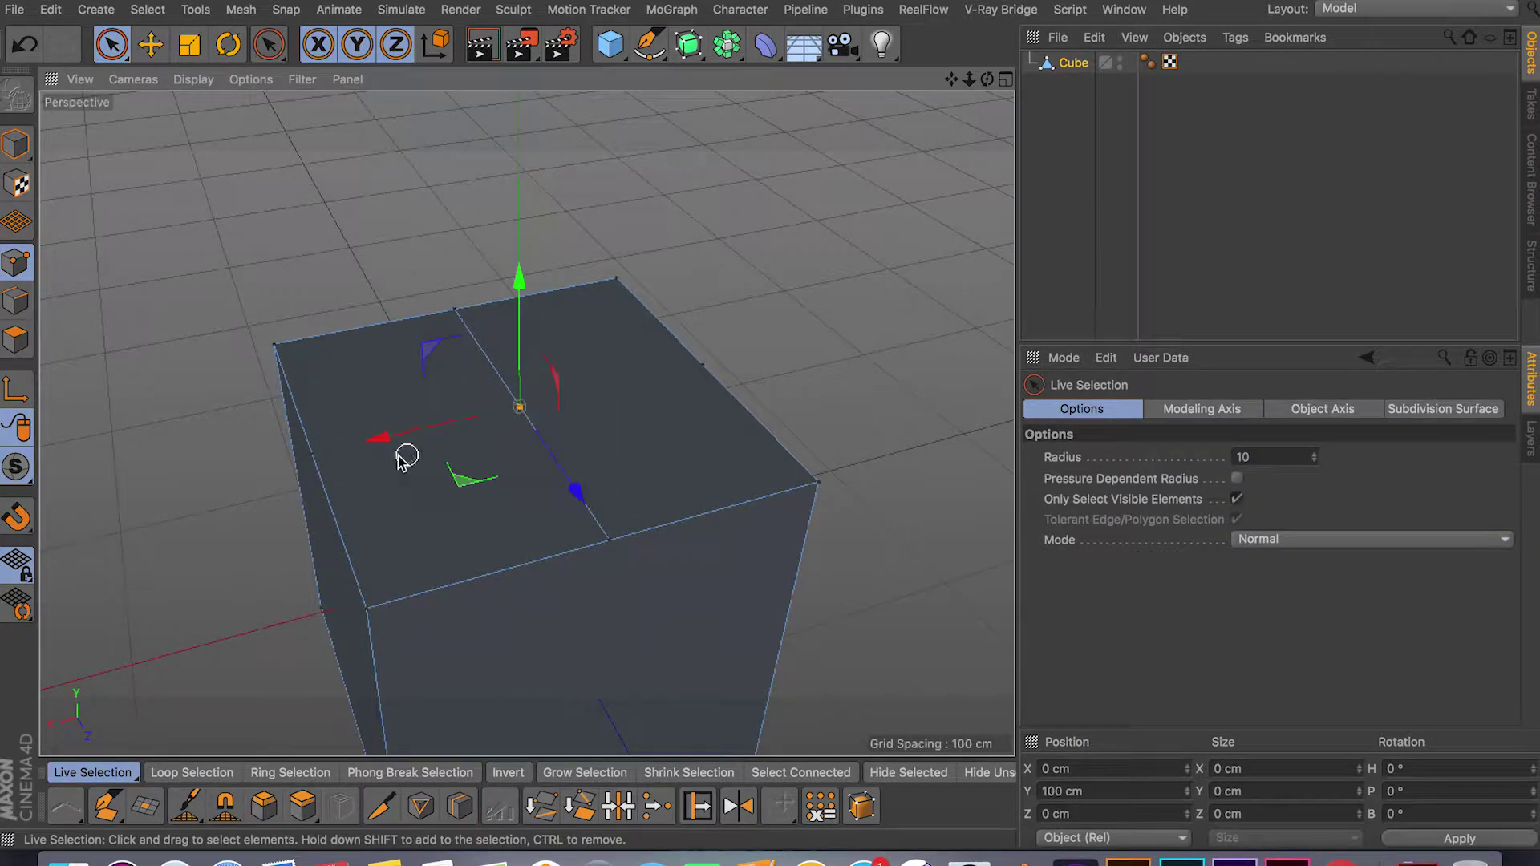
{"action": "left_click", "coordinate": [307, 455], "text": "shift"}
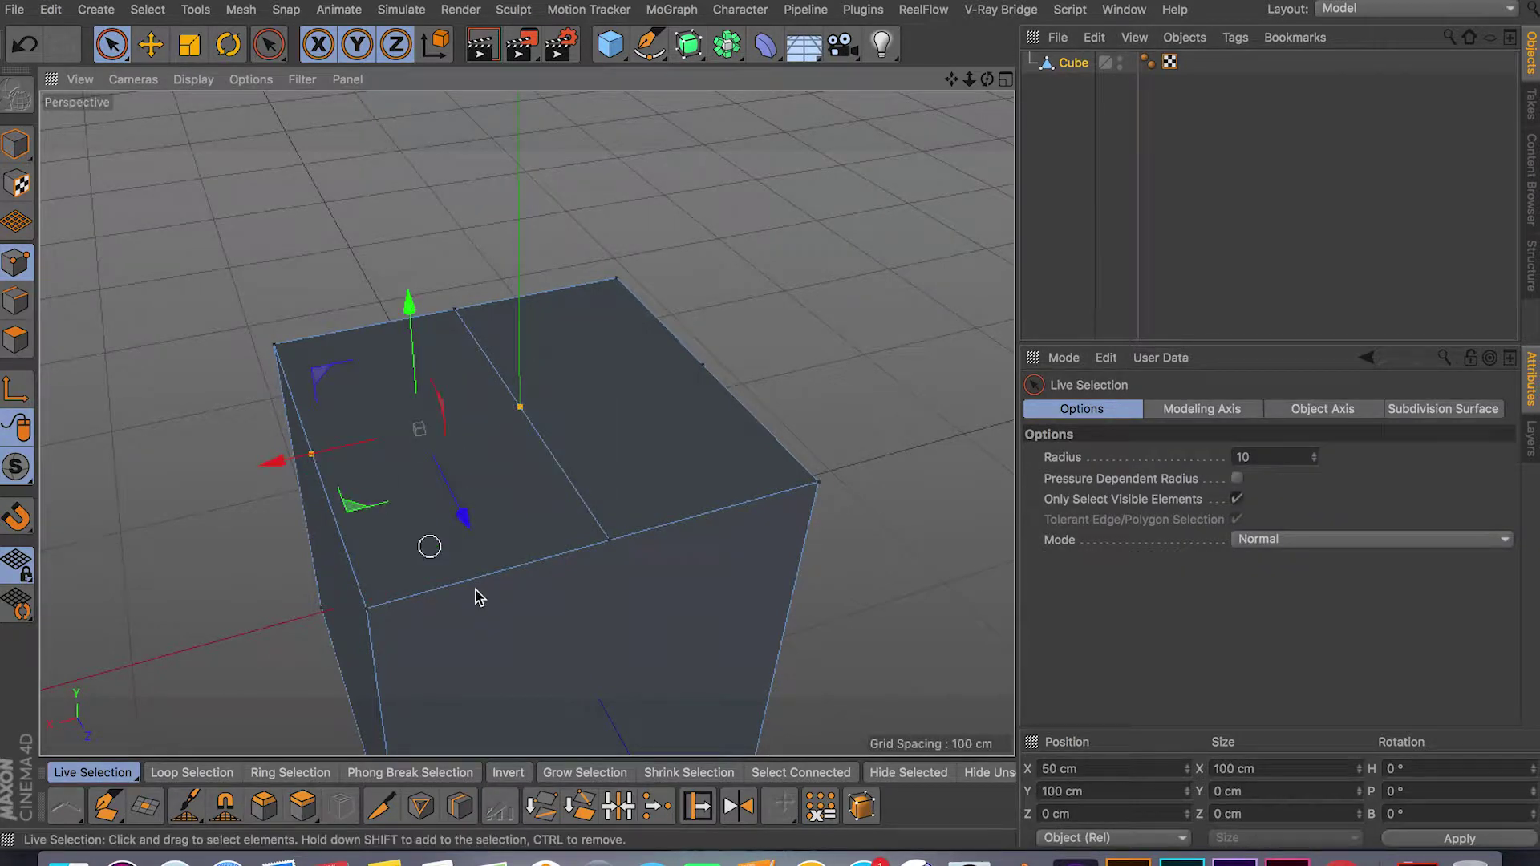
{"action": "left_click", "coordinate": [549, 812]}
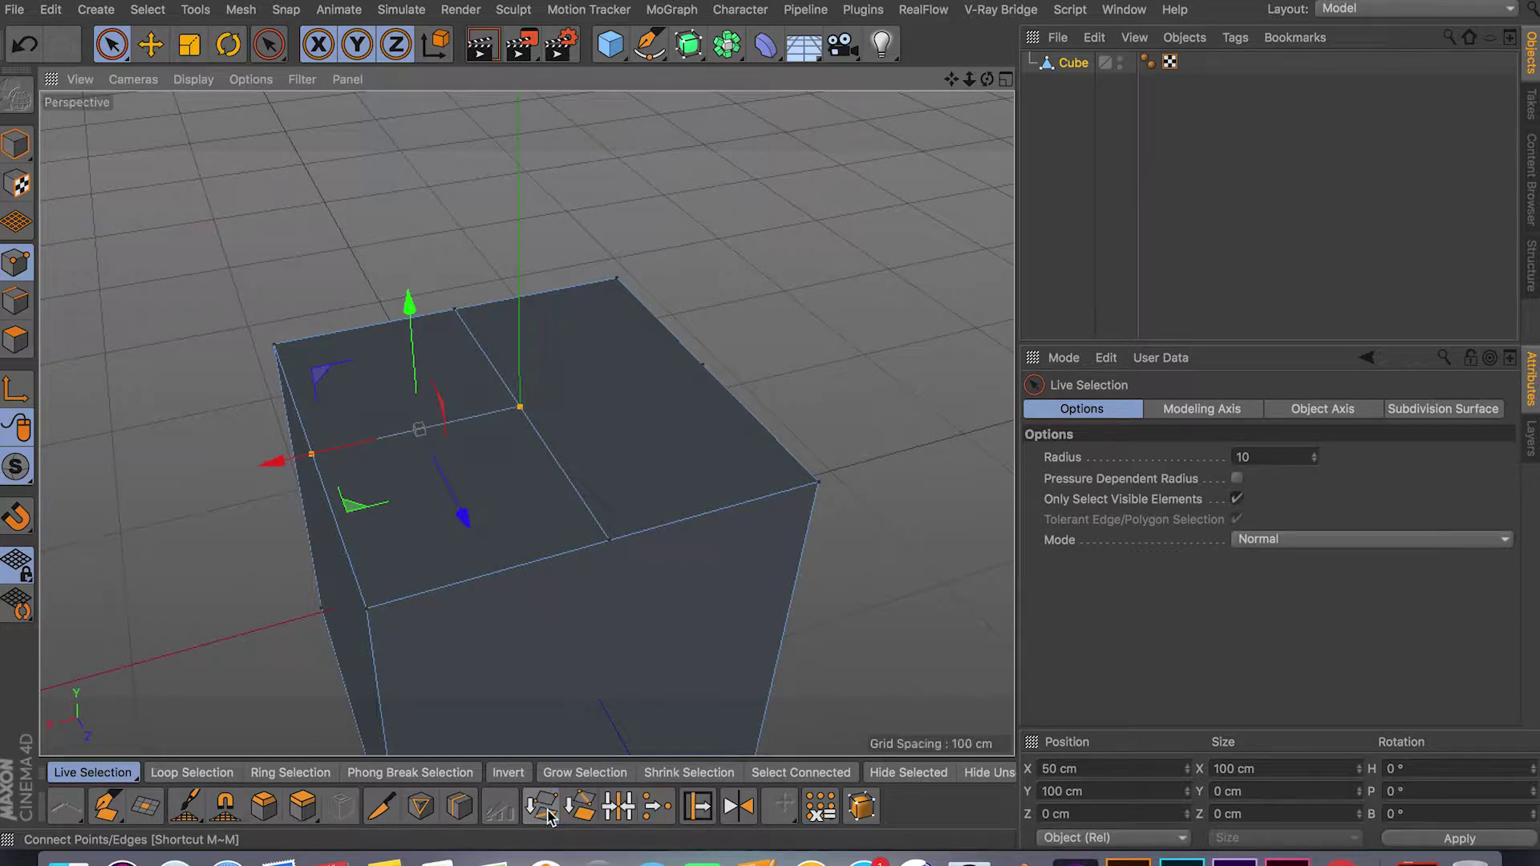
Select the right edge's midpoint and the top face's centre point and join them with Connect Points/Edges.
{"action": "left_click", "coordinate": [702, 365]}
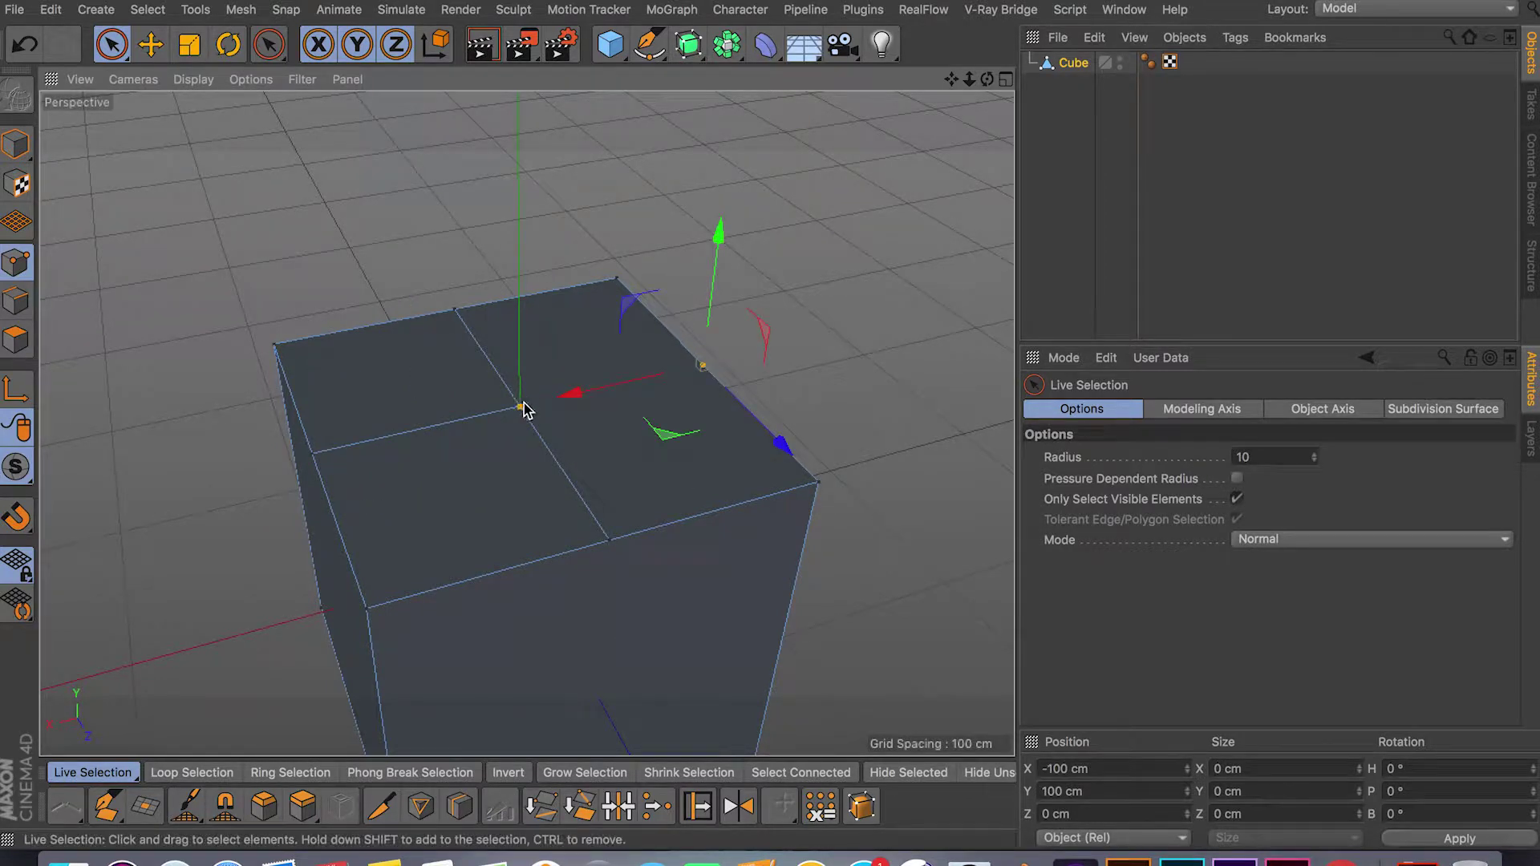
{"action": "left_click", "coordinate": [521, 407], "text": "shift"}
{"action": "left_click_drag", "start_coordinate": [786, 498], "coordinate": [777, 382], "text": "alt"}
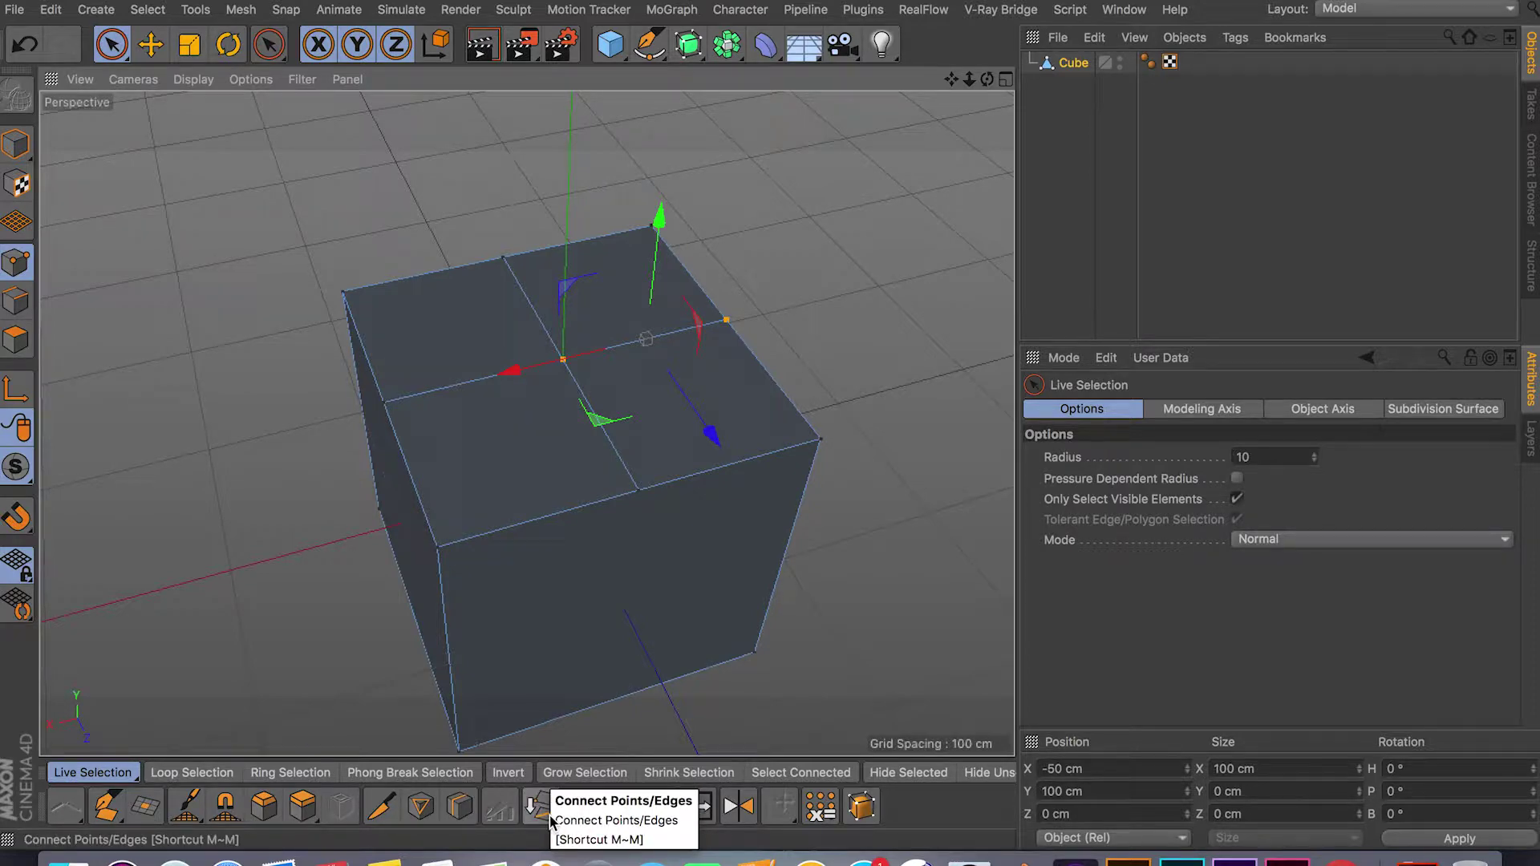
{"action": "left_click_drag", "start_coordinate": [732, 402], "coordinate": [835, 402], "text": "alt"}
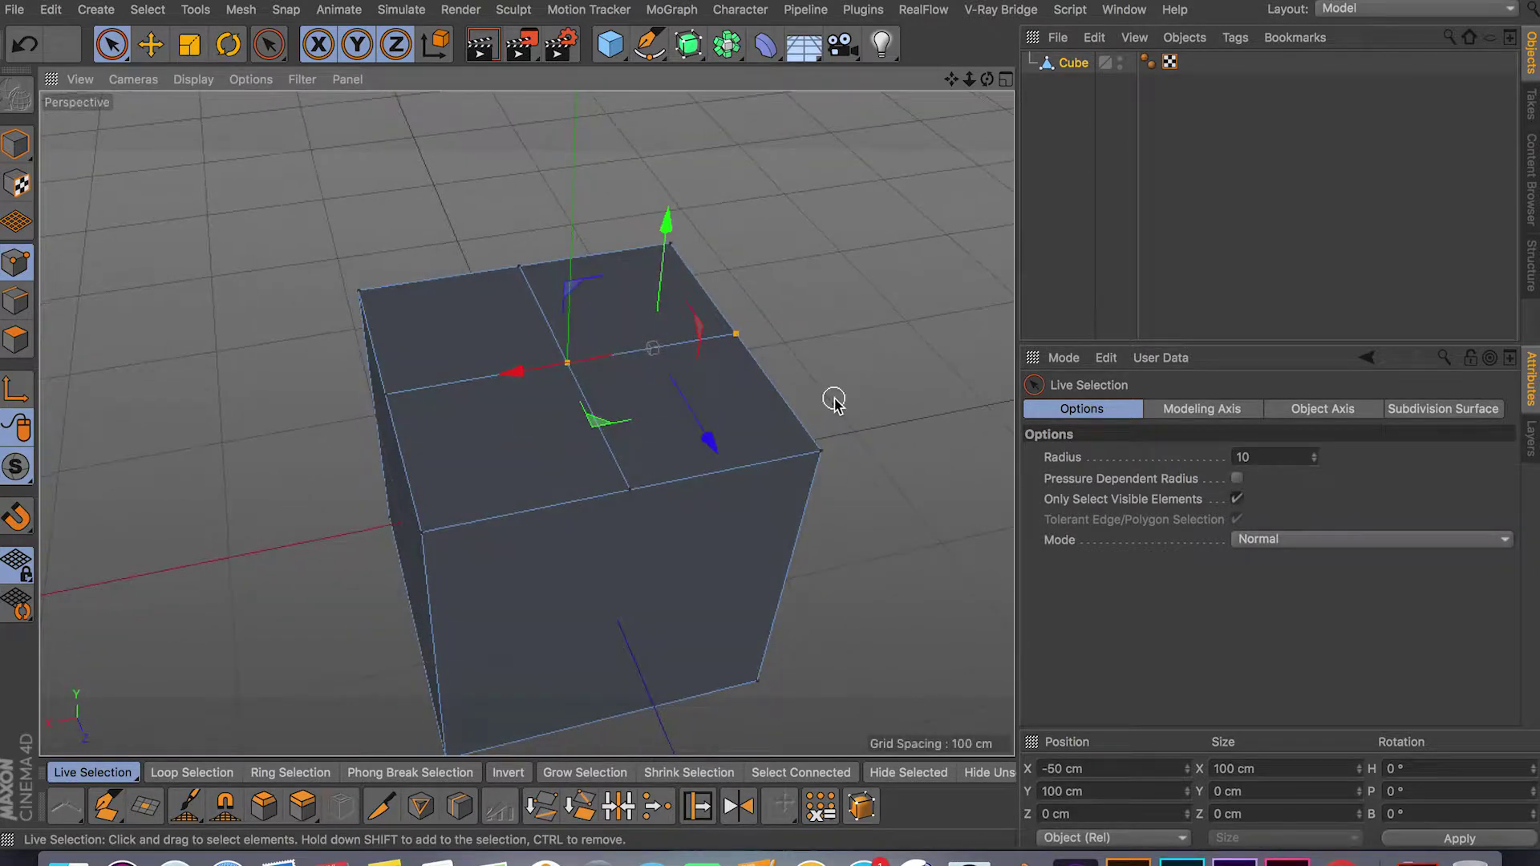
Undo the point connections and edge cuts on the top face until the cube is plain again.
{"action": "key", "text": "ctrl+z"}
{"action": "key", "text": "ctrl+z"}
{"action": "key", "text": "ctrl+z"}
{"action": "key", "text": "ctrl+z"}
{"action": "key", "text": "ctrl+y"}
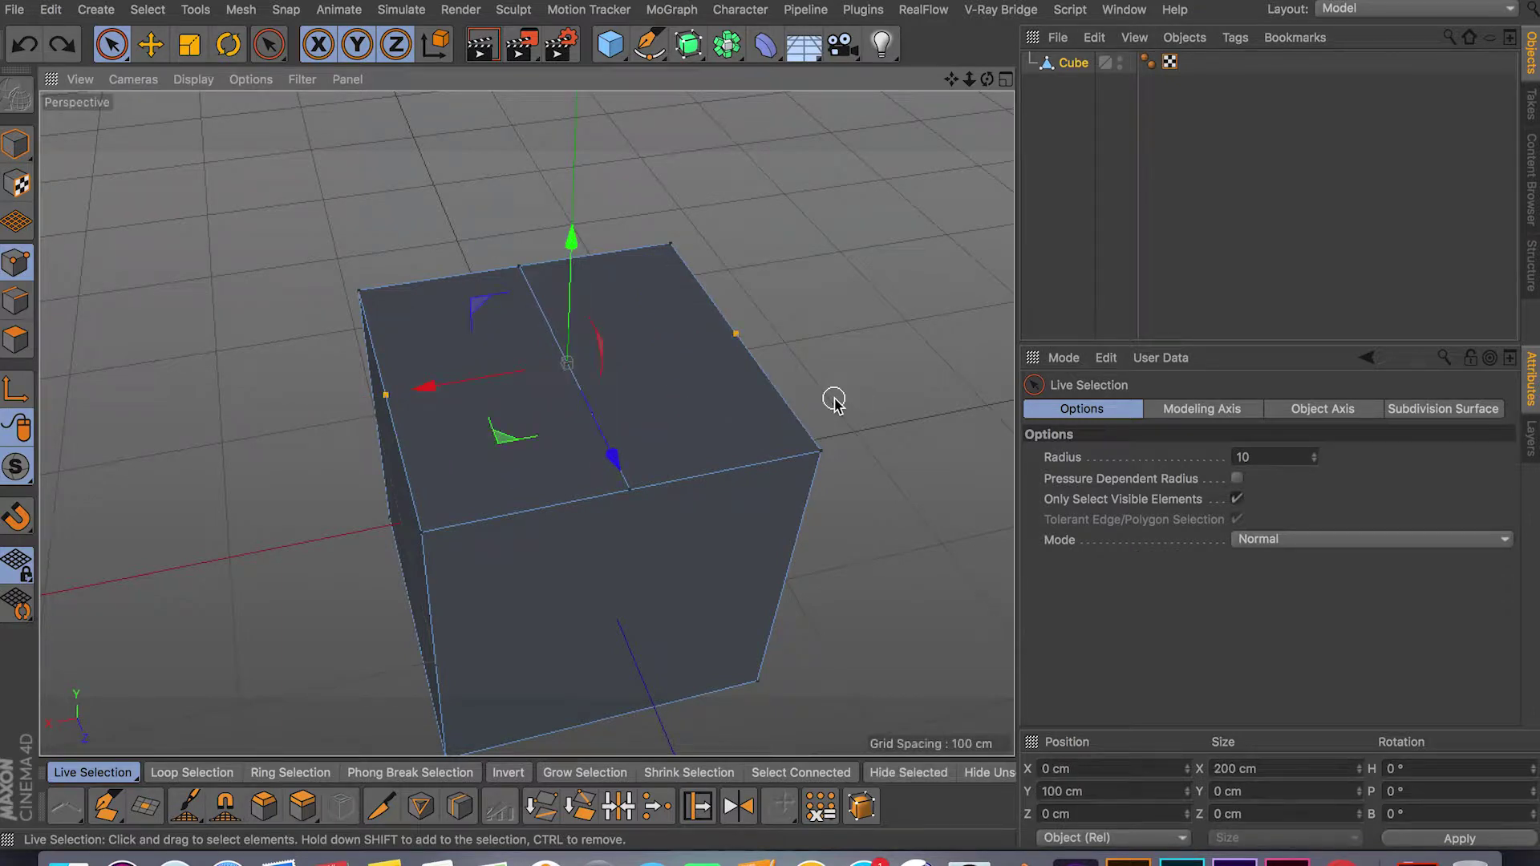
{"action": "key", "text": "ctrl+z"}
{"action": "key", "text": "ctrl+z"}
{"action": "key", "text": "ctrl+z"}
{"action": "key", "text": "ctrl+z"}
{"action": "left_click", "coordinate": [381, 806]}
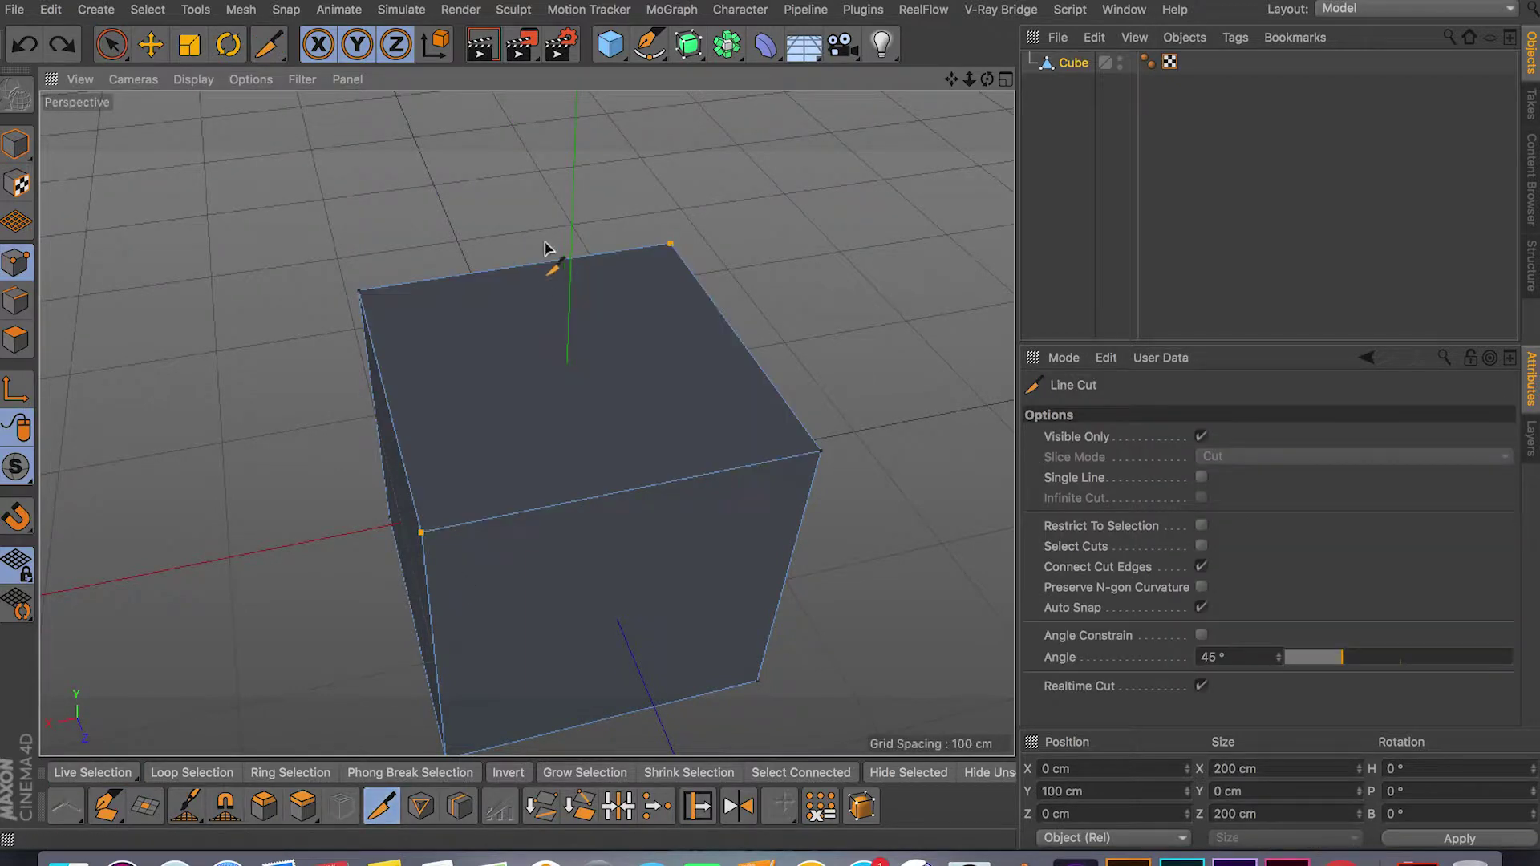
{"action": "left_click", "coordinate": [524, 266]}
{"action": "left_click", "coordinate": [620, 492]}
{"action": "key", "text": "Escape"}
In edge mode, select the left and right edges of the top face and join them with Connect Points/Edges.
{"action": "left_click_drag", "start_coordinate": [698, 584], "coordinate": [880, 365], "text": "alt"}
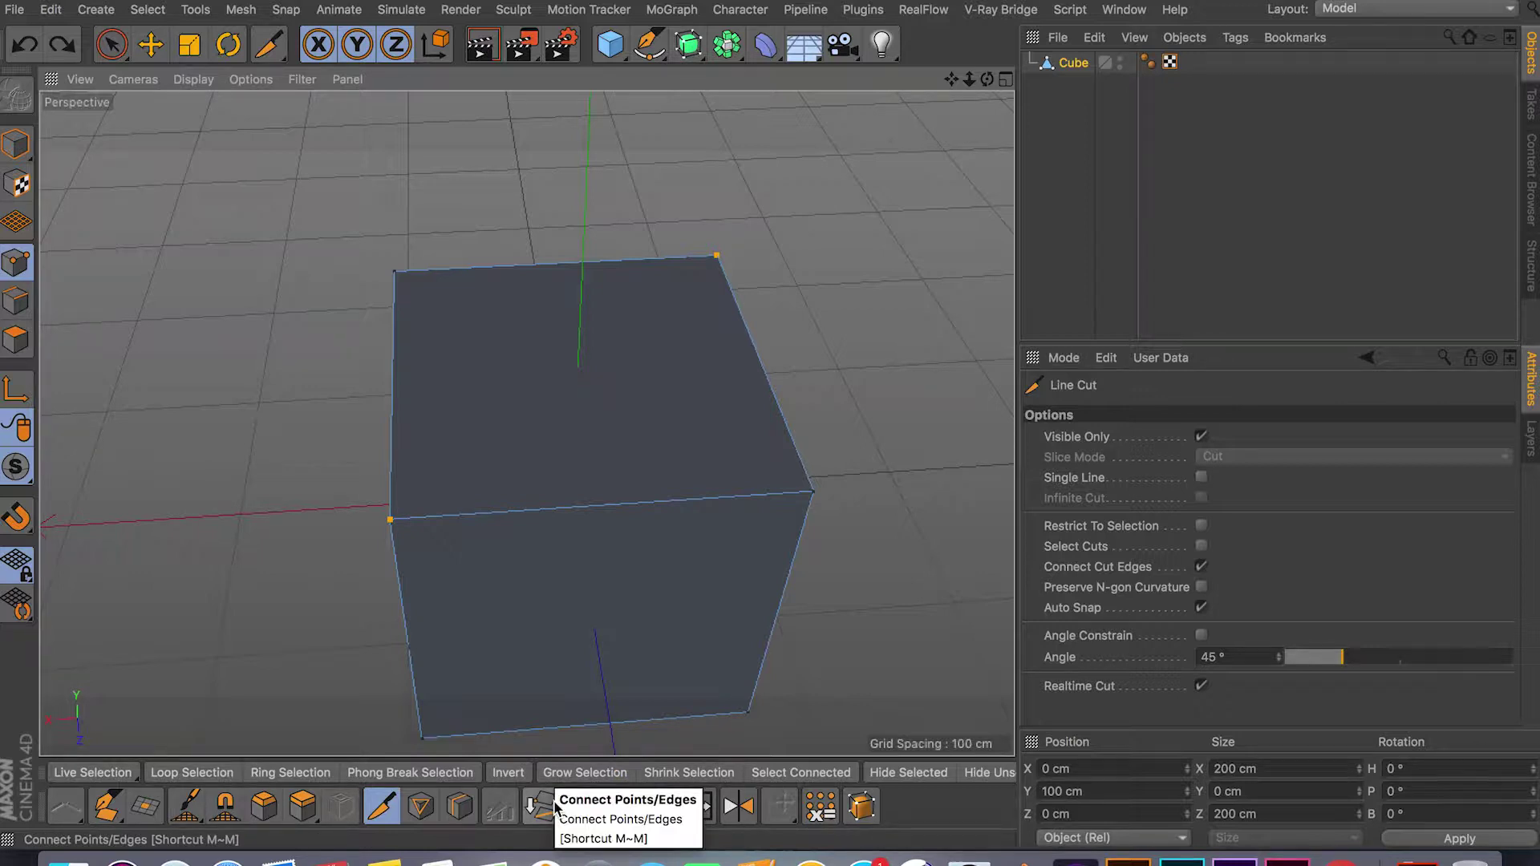
{"action": "left_click", "coordinate": [16, 301]}
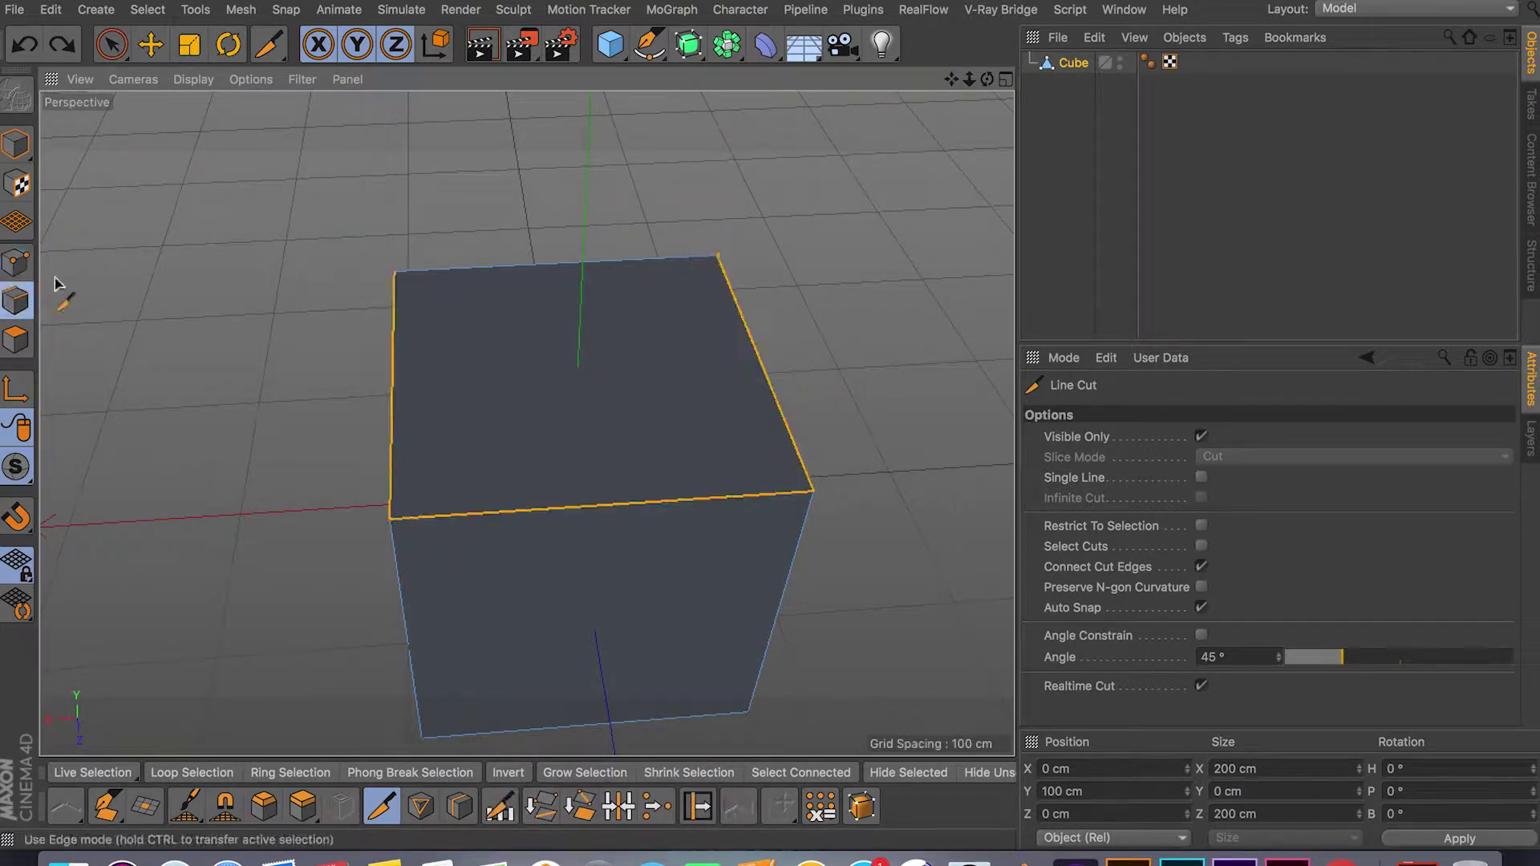
{"action": "left_click", "coordinate": [120, 53]}
{"action": "left_click", "coordinate": [395, 363]}
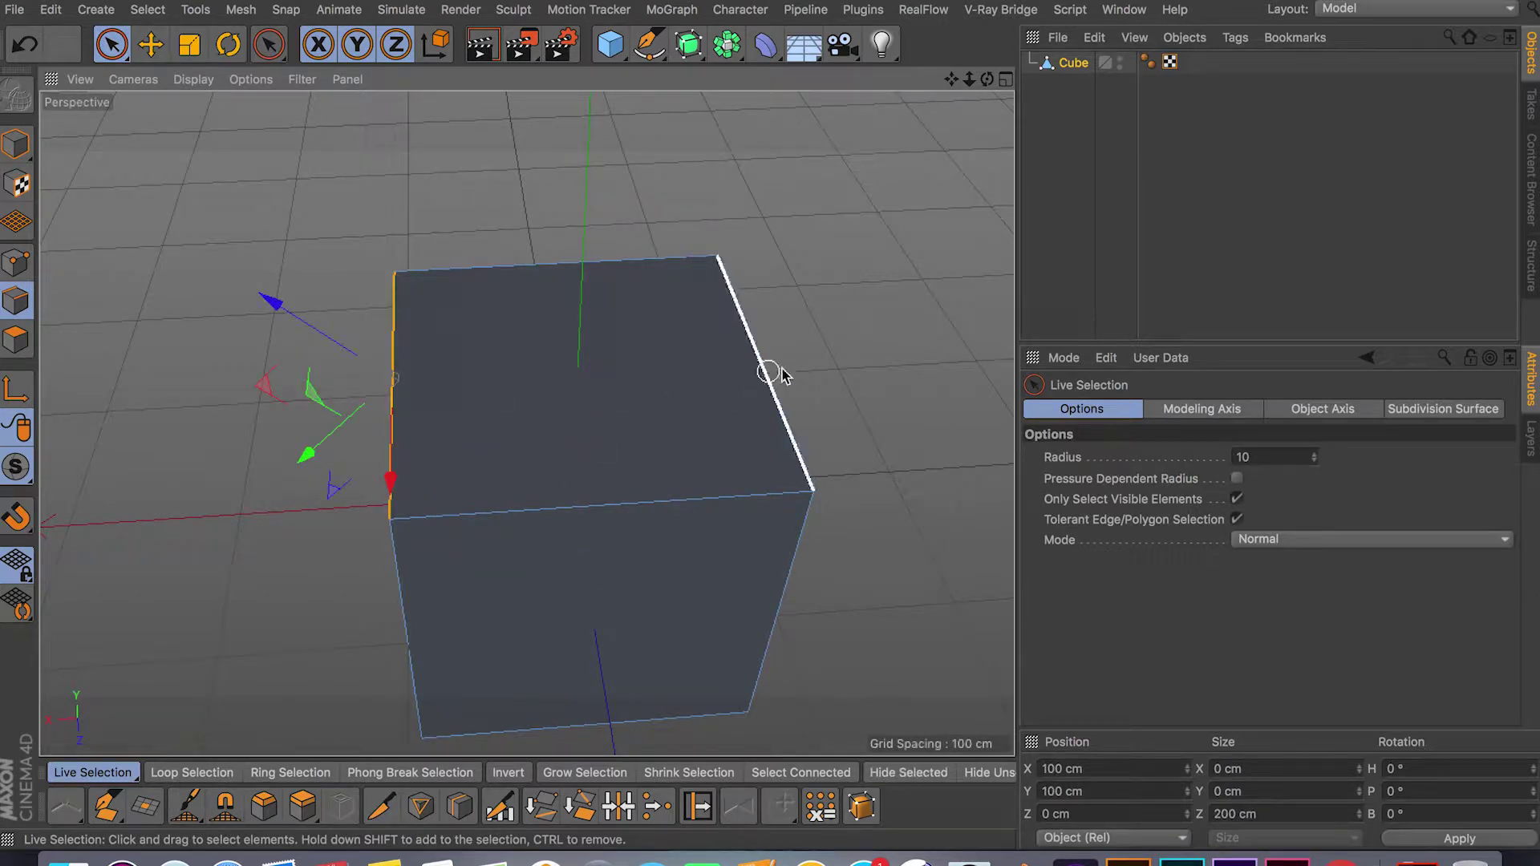
{"action": "left_click", "coordinate": [755, 370], "text": "shift"}
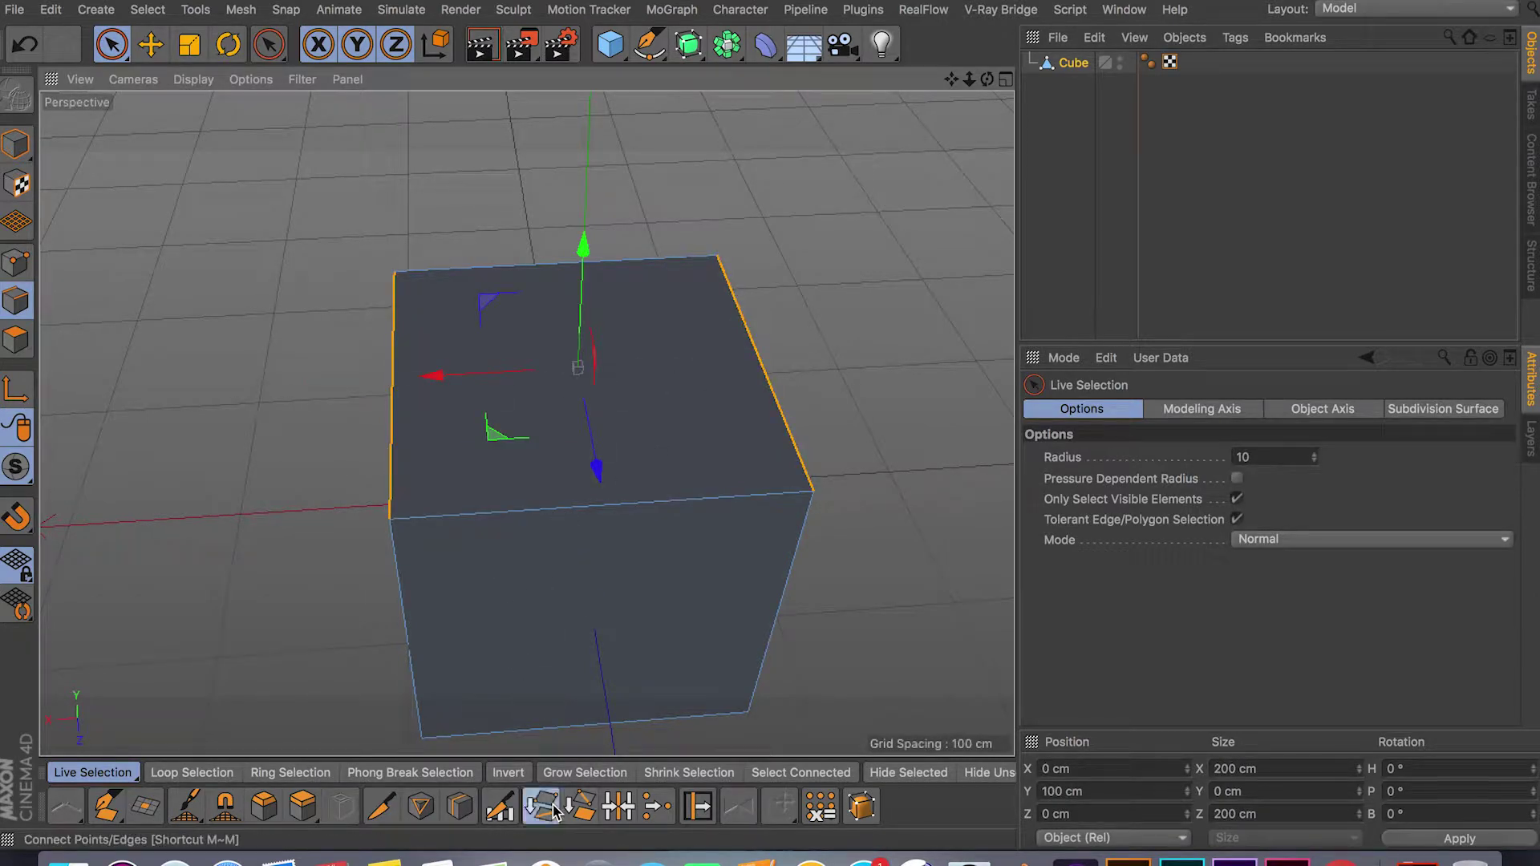
{"action": "left_click_drag", "start_coordinate": [873, 337], "coordinate": [750, 304], "text": "alt"}
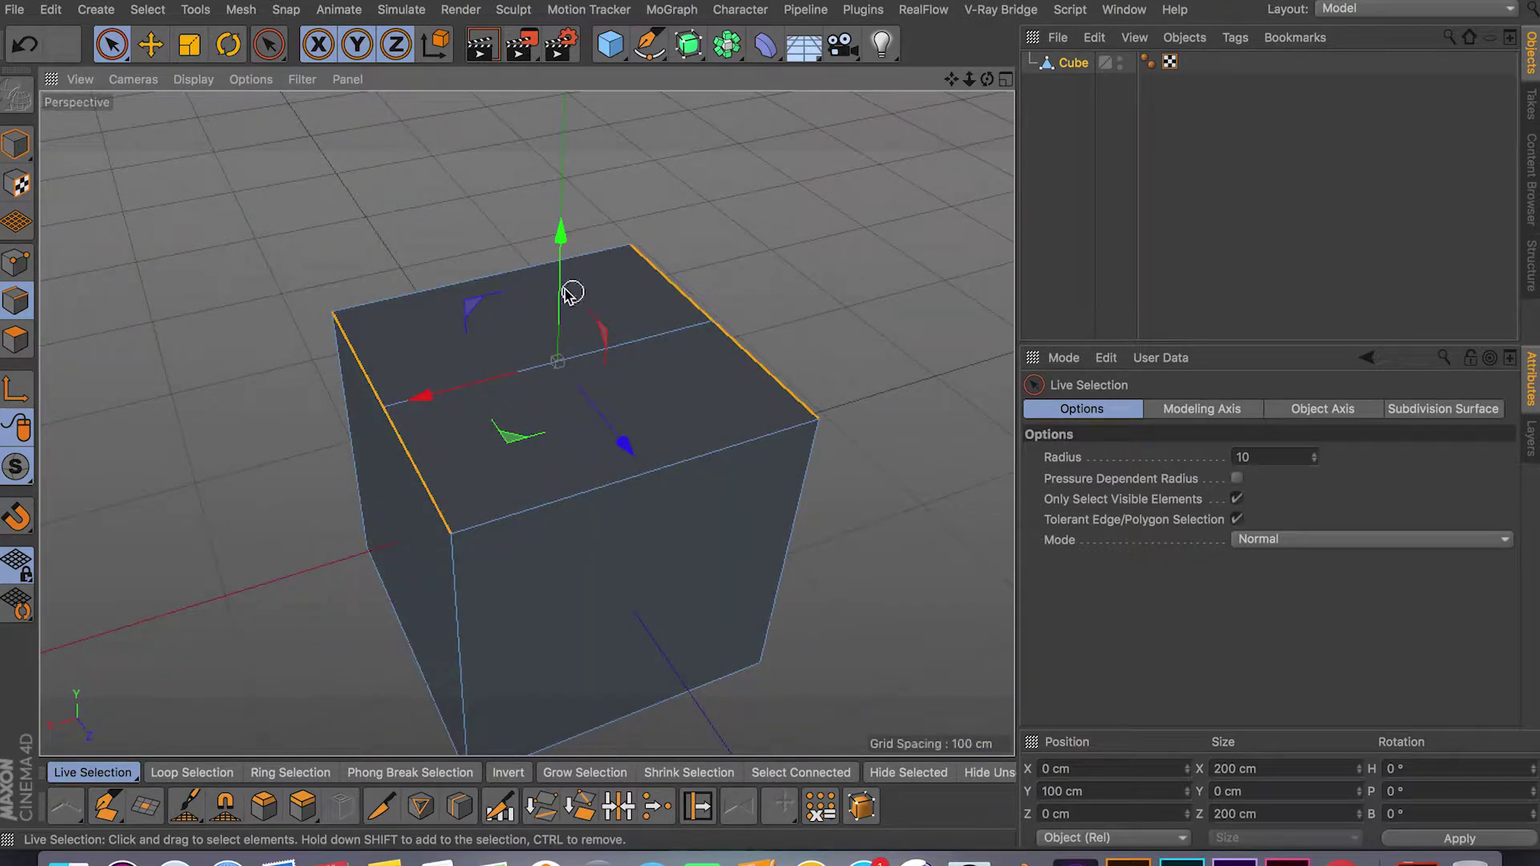
Try to connect the top face's back and front edges across the centre edge, and clear the selection.
{"action": "left_click", "coordinate": [494, 273]}
{"action": "left_click", "coordinate": [617, 475], "text": "shift"}
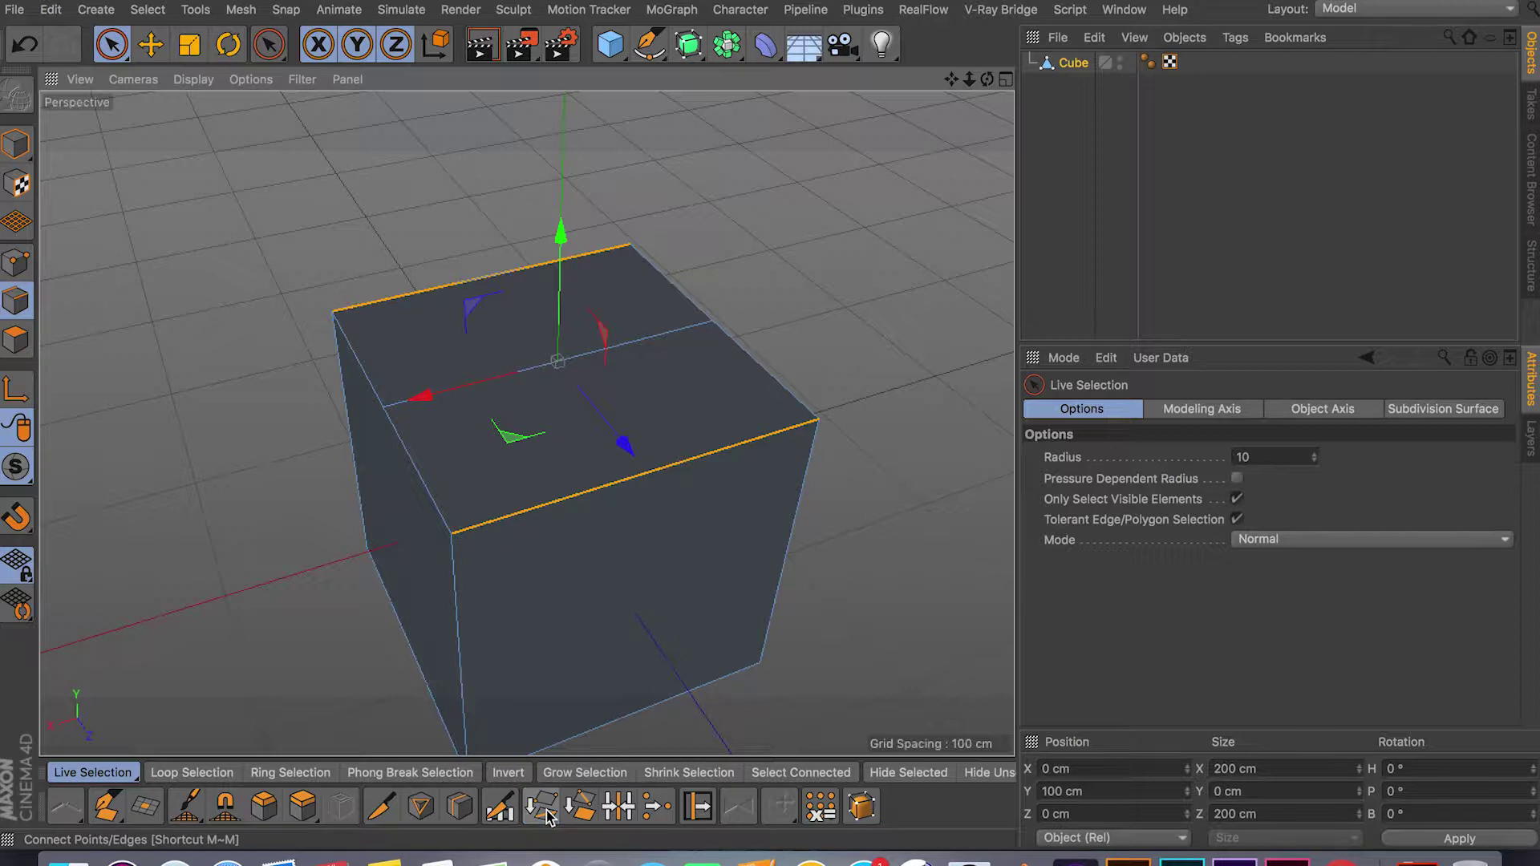
{"action": "left_click", "coordinate": [834, 377]}
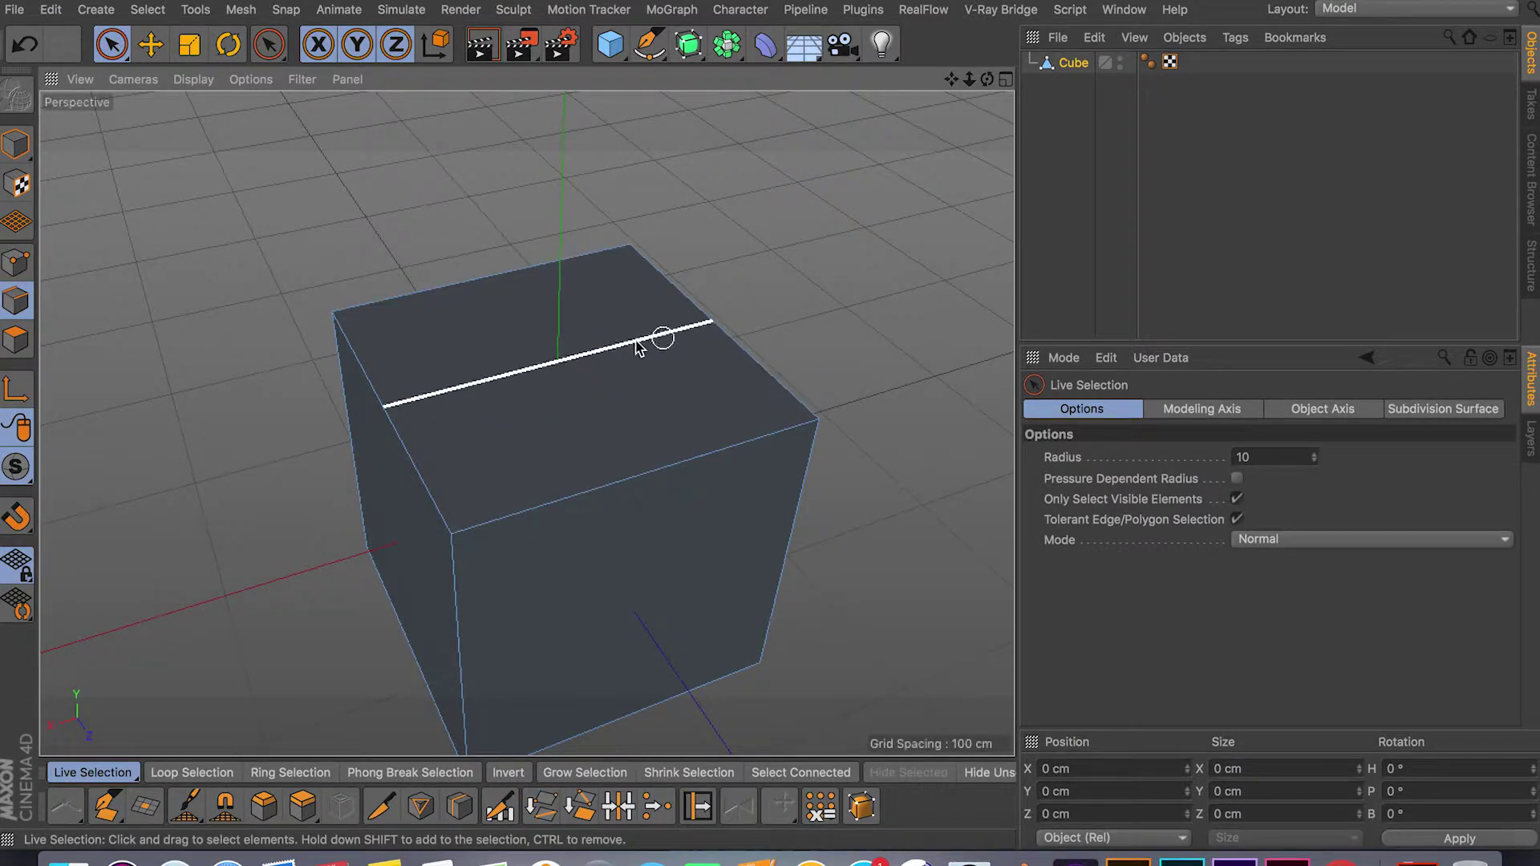
Connect the centre edge with the top face's front edge, and both halves of the centre edge with the back edge.
{"action": "left_click", "coordinate": [620, 343]}
{"action": "left_click", "coordinate": [693, 451], "text": "shift"}
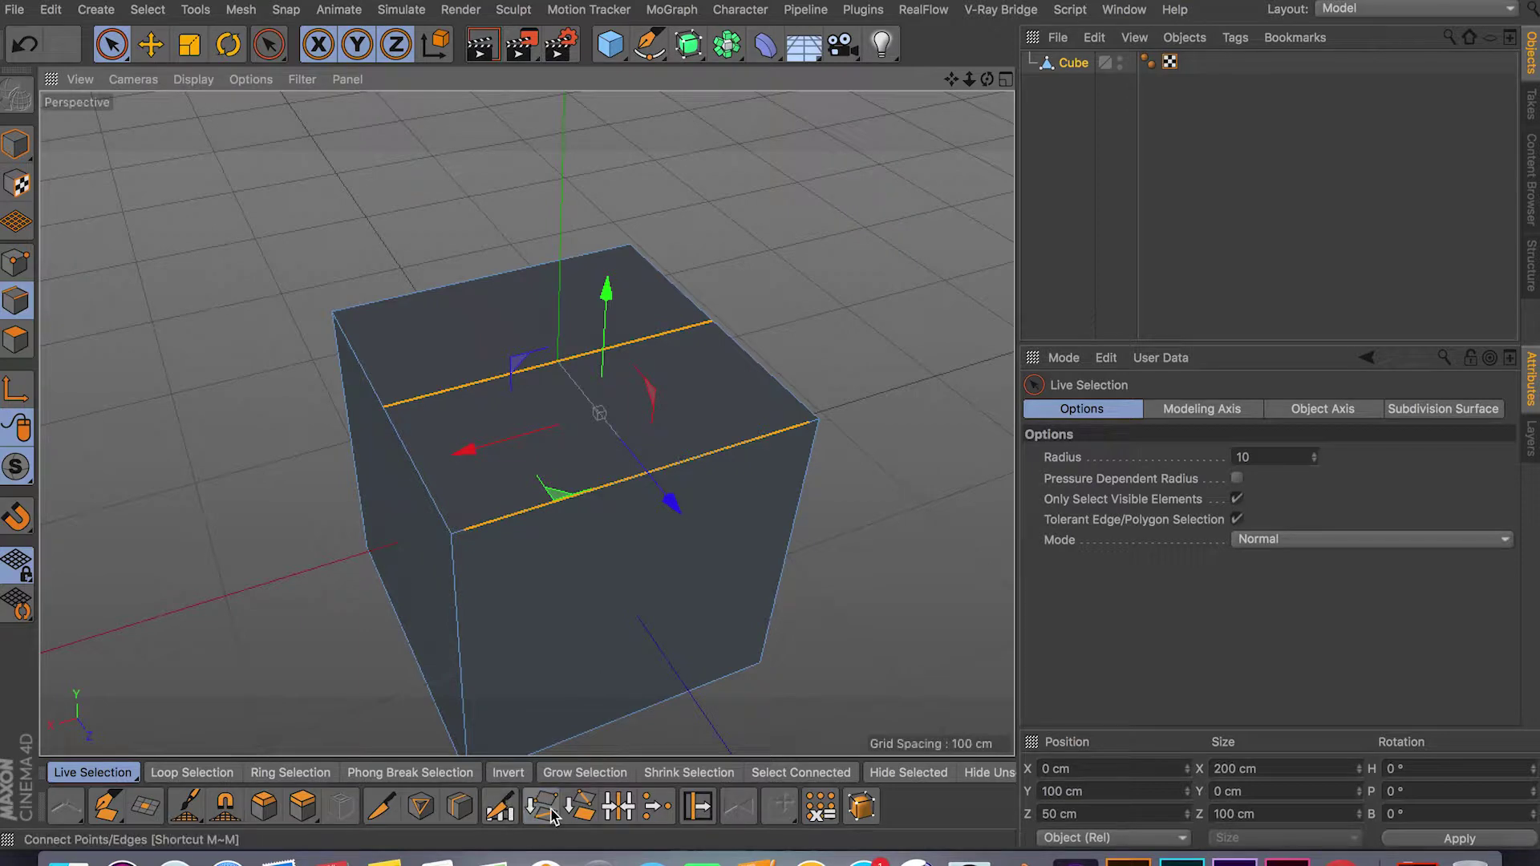
{"action": "left_click", "coordinate": [460, 284]}
{"action": "left_click", "coordinate": [510, 376], "text": "shift"}
{"action": "left_click", "coordinate": [629, 344], "text": "shift"}
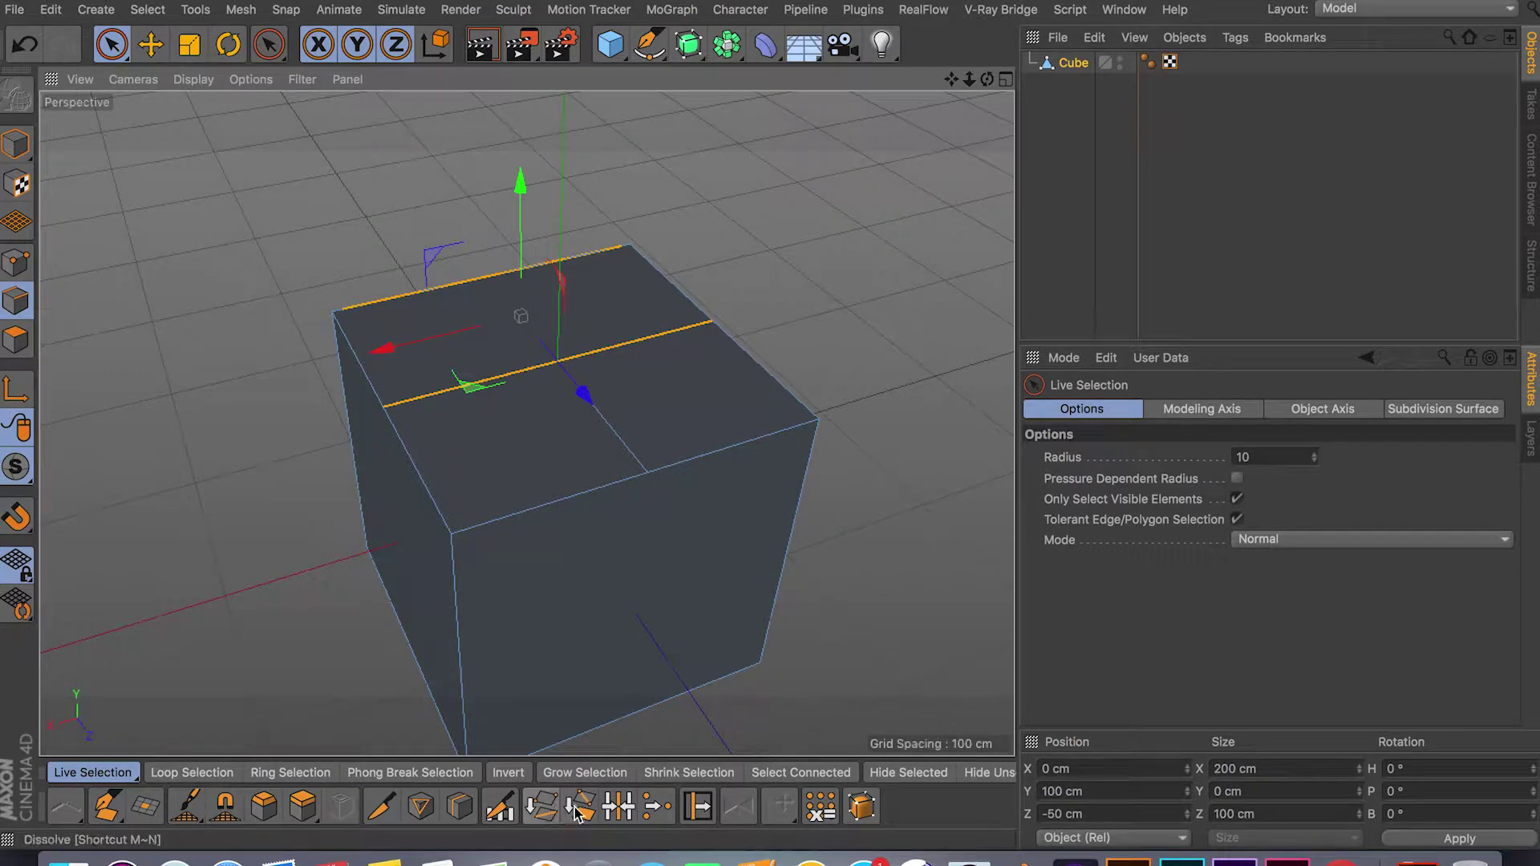
{"action": "left_click_drag", "start_coordinate": [746, 326], "coordinate": [814, 345], "text": "alt"}
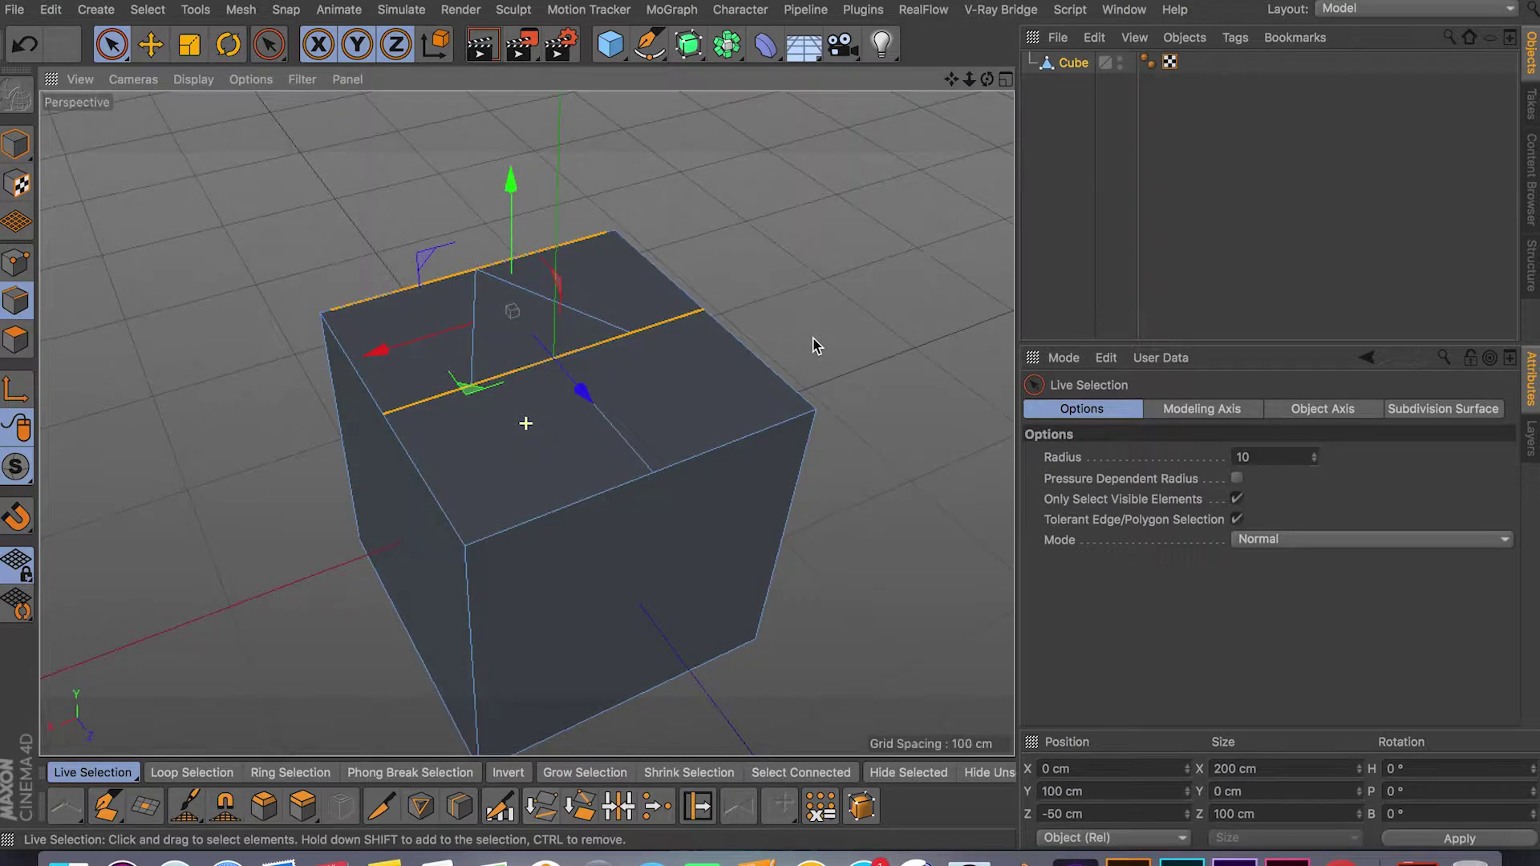
Undo the edge connections on the cube's top face until only the centre edge remains.
{"action": "left_click", "coordinate": [817, 329]}
{"action": "key", "text": "super+z"}
{"action": "key", "text": "super+z"}
{"action": "key", "text": "super+z"}
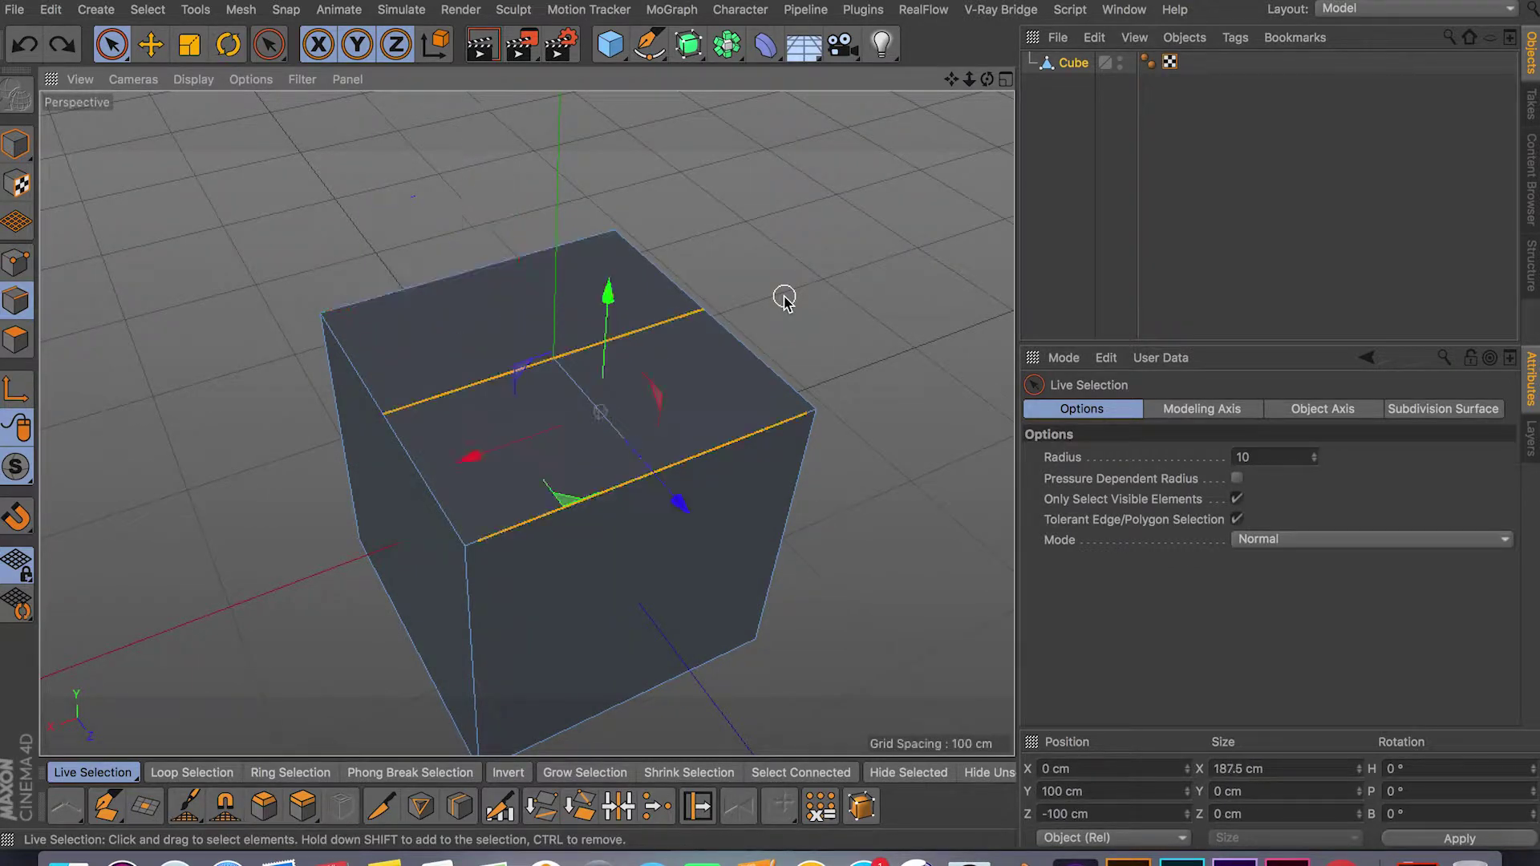
{"action": "key", "text": "super+z"}
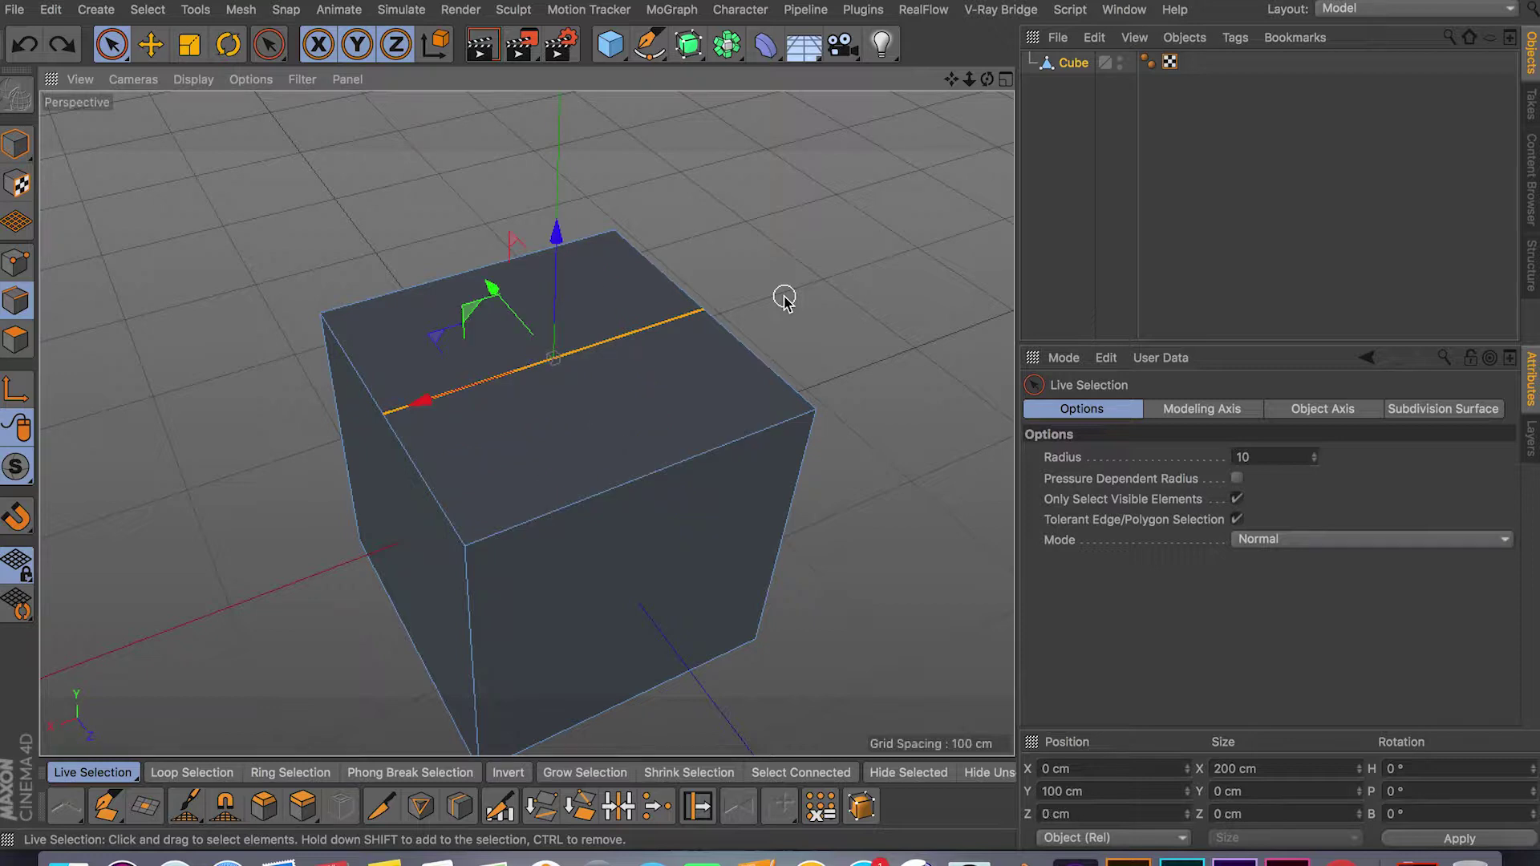
{"action": "key", "text": "super+z"}
{"action": "key", "text": "super+z"}
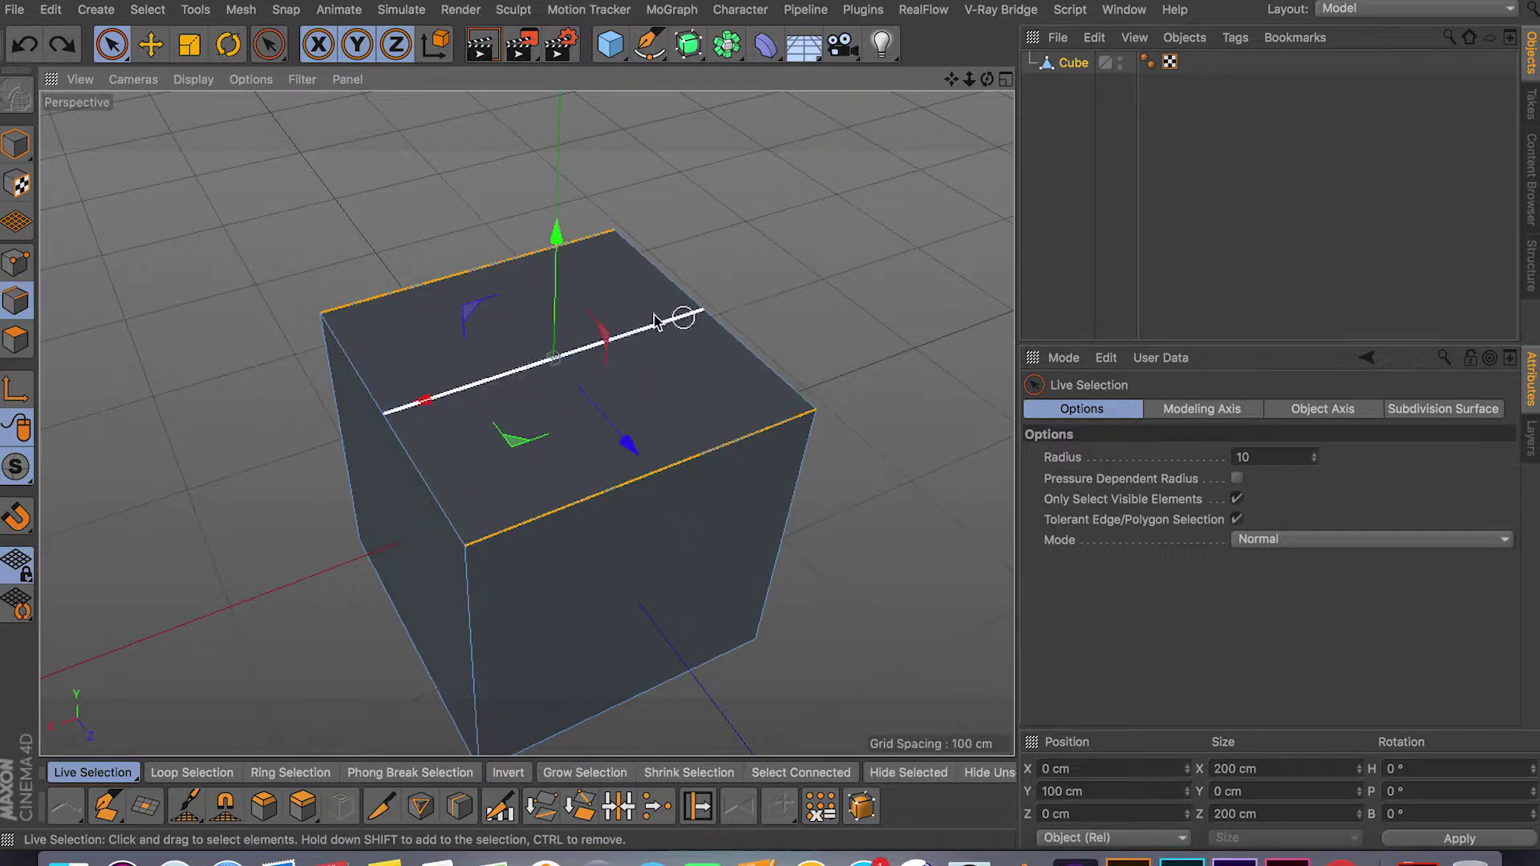
Try Connect Points/Edges on the top face's back, centre and front edges together, and undo it.
{"action": "left_click", "coordinate": [530, 375], "text": "shift"}
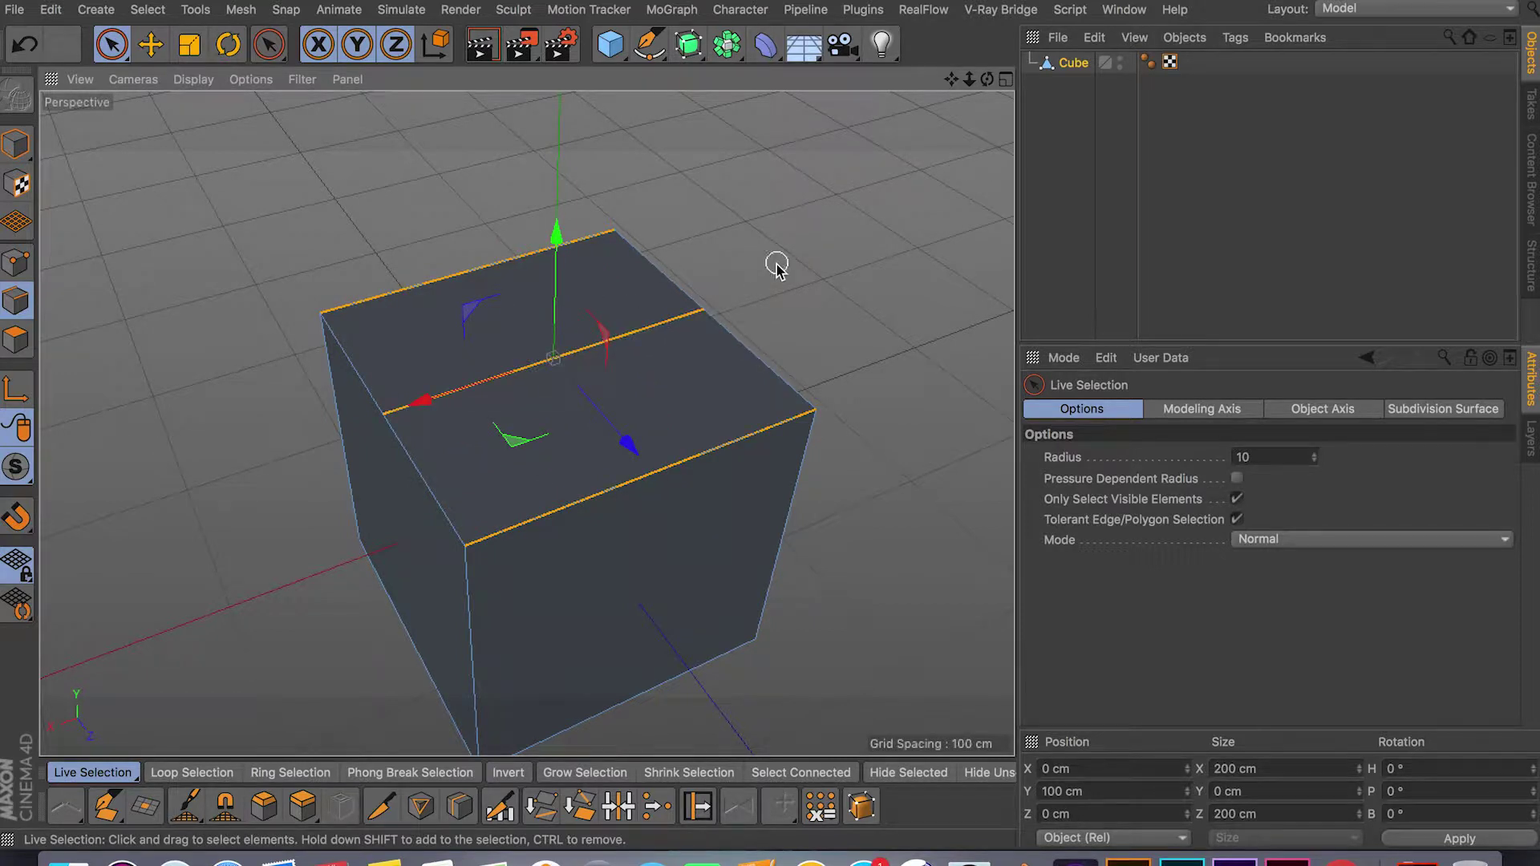
{"action": "left_click", "coordinate": [551, 809]}
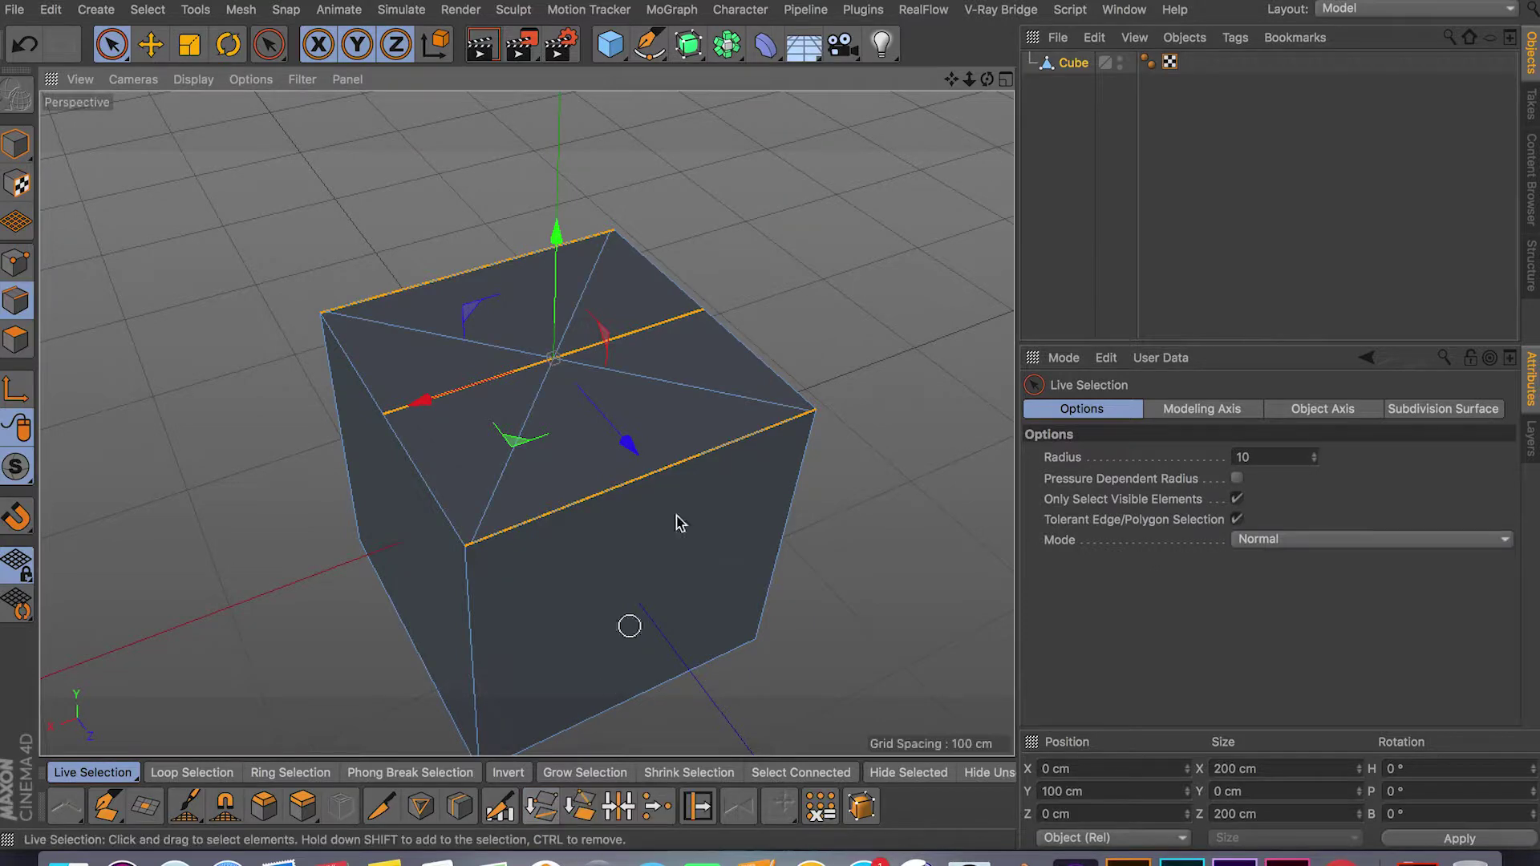
{"action": "left_click_drag", "start_coordinate": [677, 522], "coordinate": [734, 337], "text": "alt"}
{"action": "key", "text": "super+z"}
Clear the edge selection and examine the Loop/Path Cut tool in edge and polygon modes.
{"action": "left_click", "coordinate": [458, 806]}
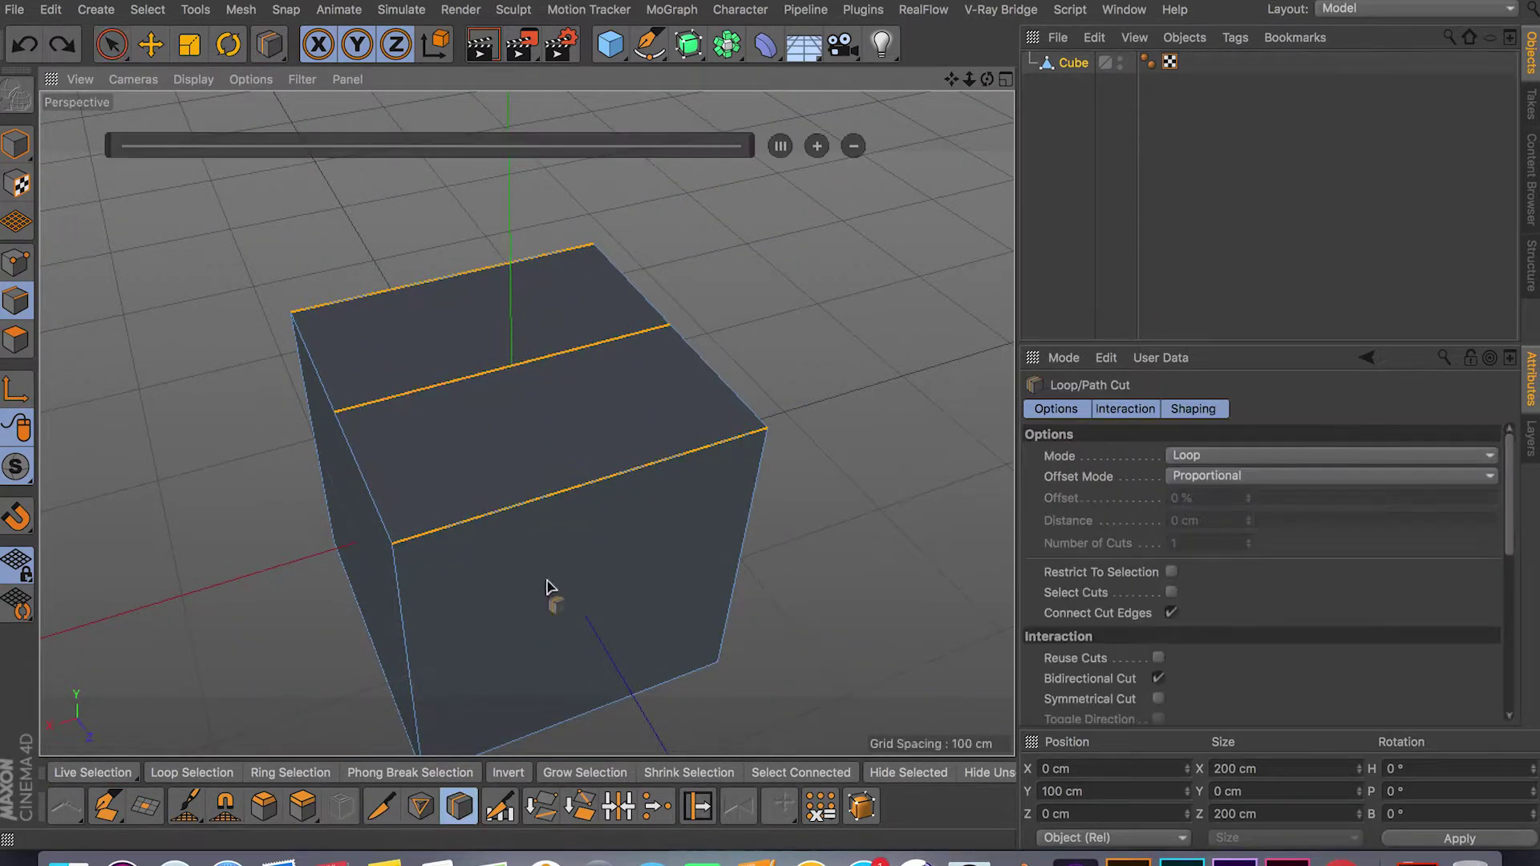
{"action": "left_click", "coordinate": [111, 44]}
{"action": "left_click", "coordinate": [272, 286]}
{"action": "left_click", "coordinate": [459, 806]}
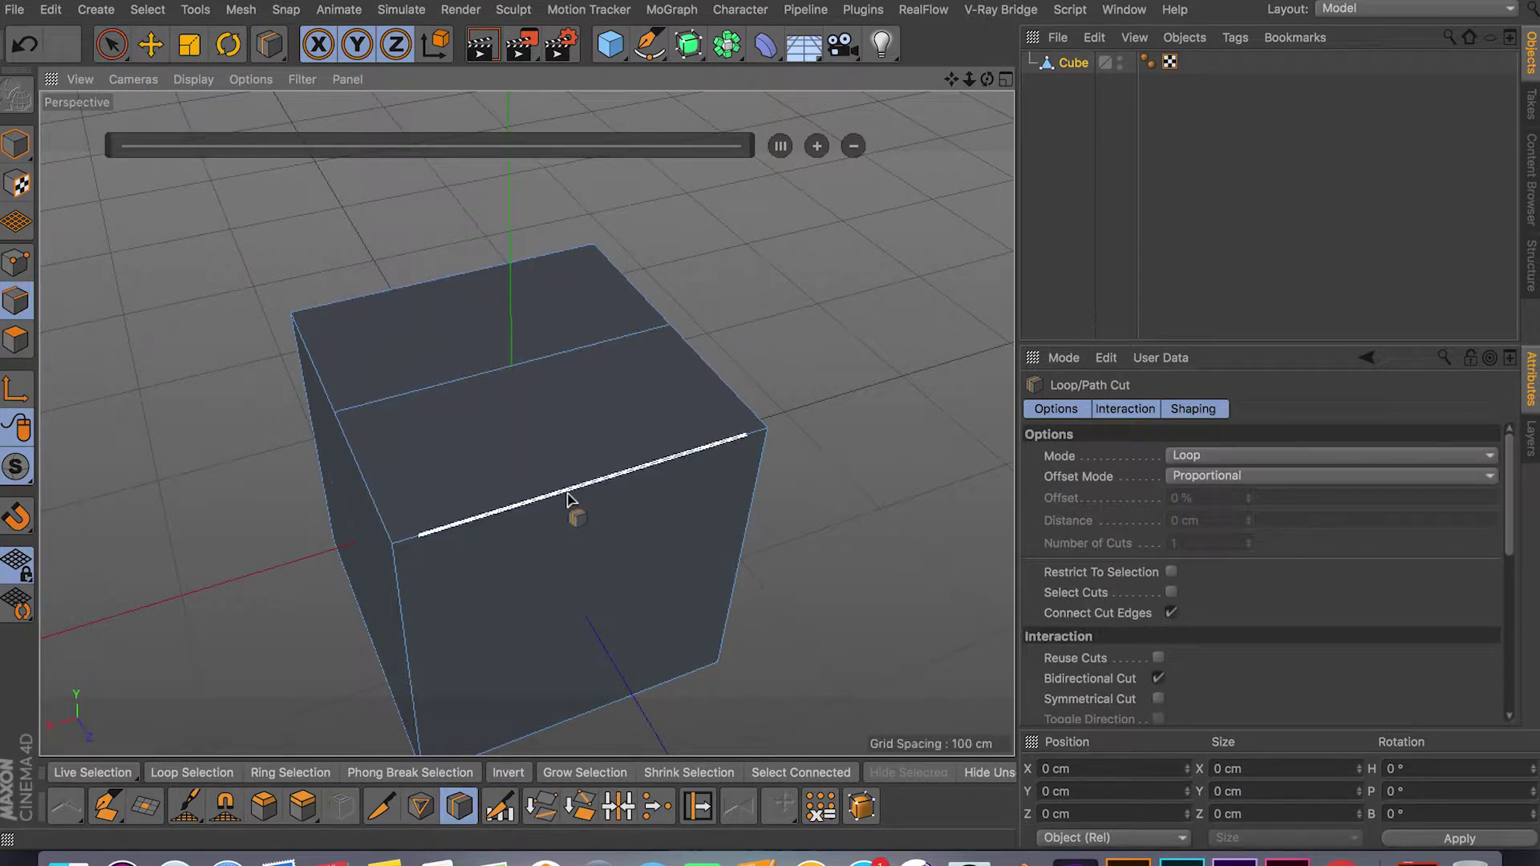
{"action": "left_click_drag", "start_coordinate": [605, 551], "coordinate": [634, 466], "text": "alt"}
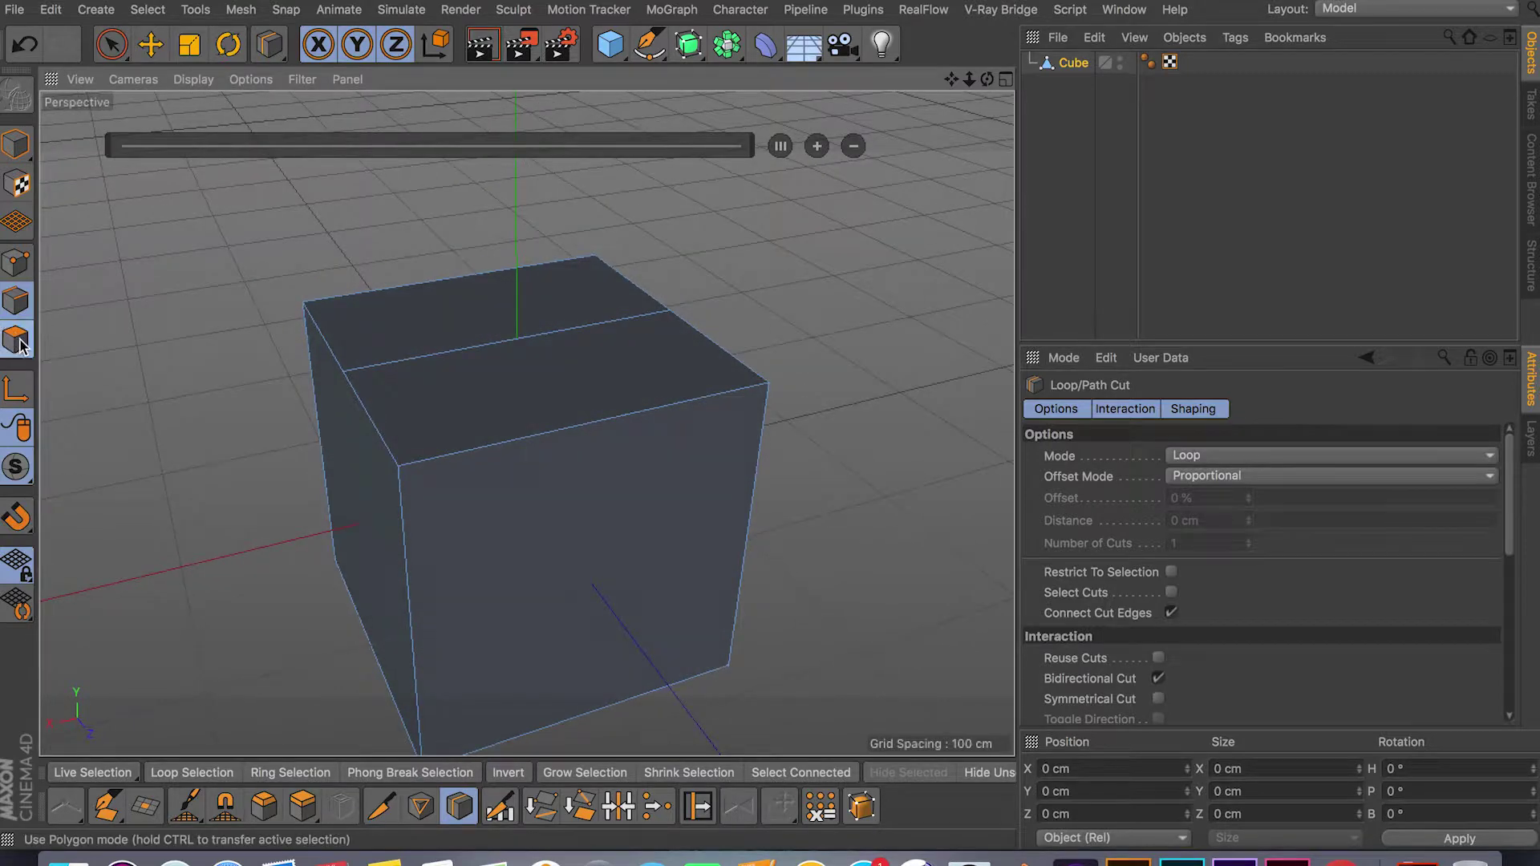
{"action": "left_click", "coordinate": [16, 341]}
{"action": "left_click_drag", "start_coordinate": [516, 481], "coordinate": [554, 397], "text": "alt"}
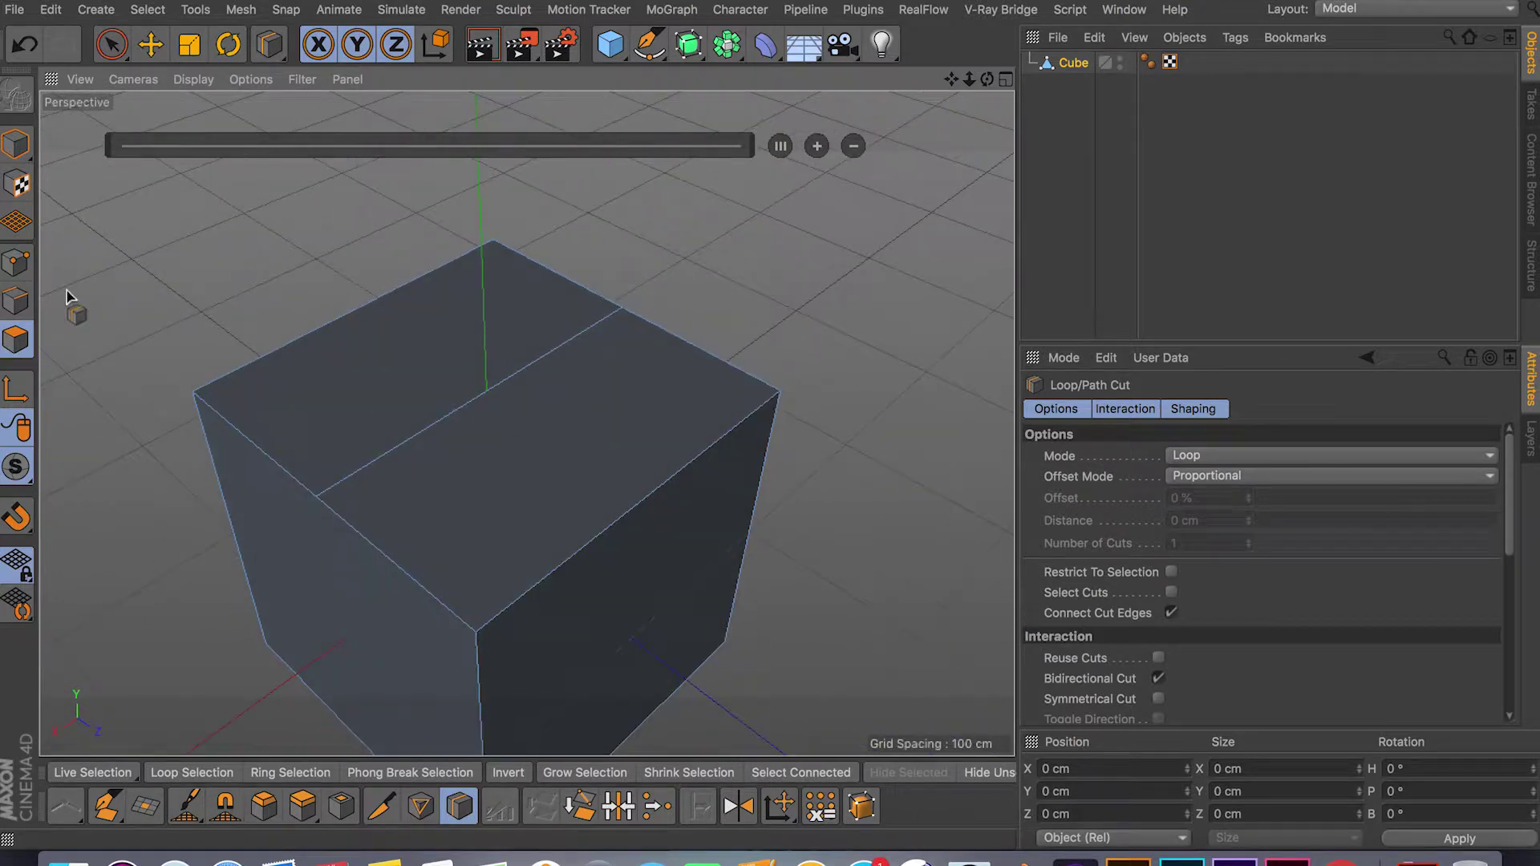
Switch to point mode, undo the recent selection changes and bring up the Loop/Path Cut tool.
{"action": "left_click", "coordinate": [16, 261]}
{"action": "key", "text": "space"}
{"action": "left_click_drag", "start_coordinate": [557, 391], "coordinate": [592, 525], "text": "alt"}
{"action": "key", "text": "super+z"}
{"action": "key", "text": "super+z"}
{"action": "key", "text": "super+z"}
{"action": "key", "text": "super+z"}
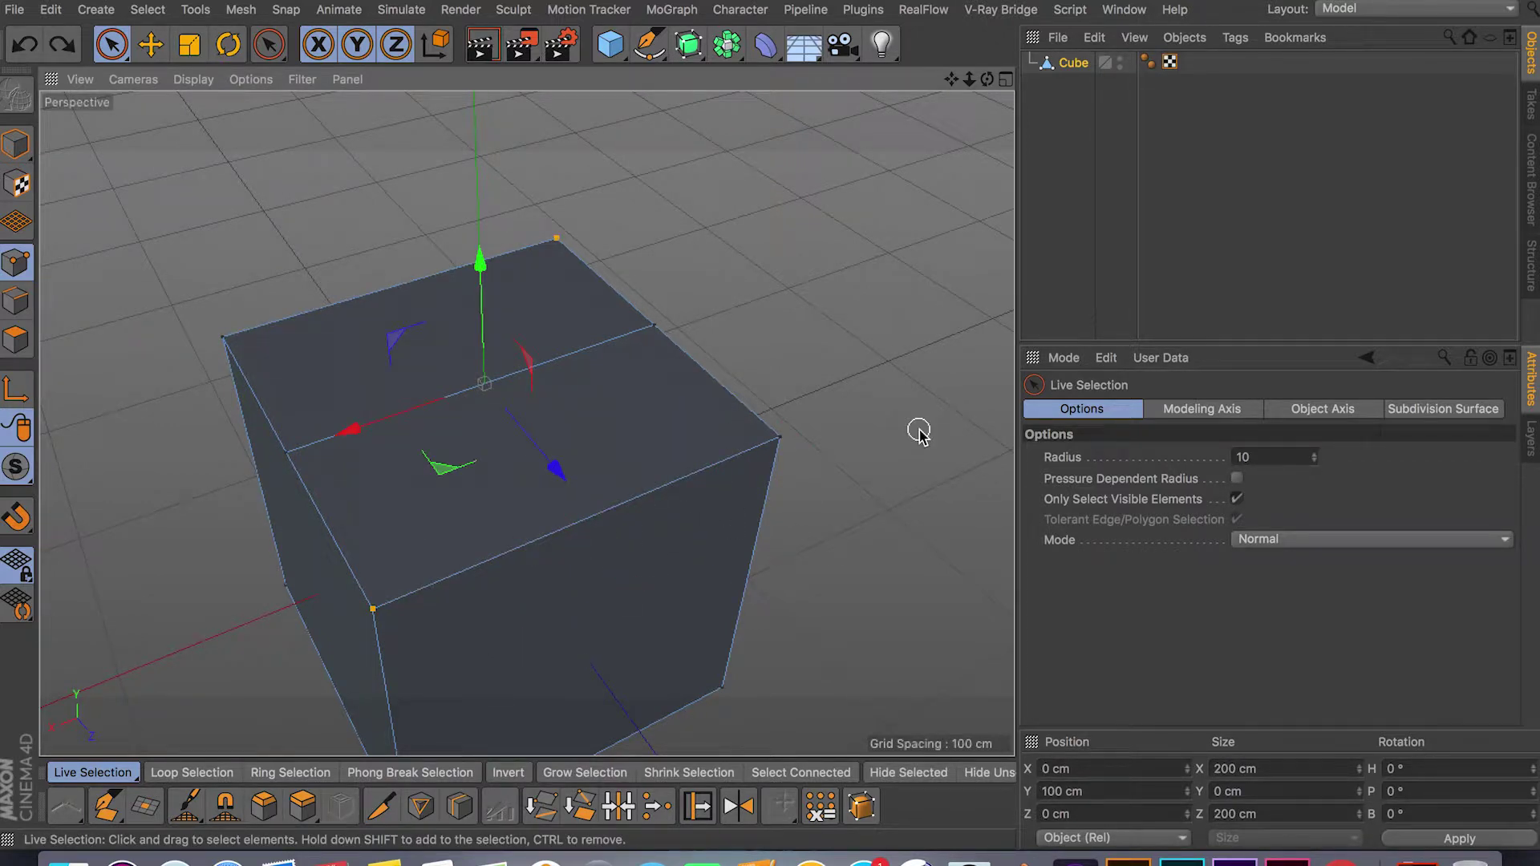
{"action": "mouse_move", "coordinate": [866, 433]}
{"action": "left_mouse_down", "text": "alt"}
{"action": "mouse_move", "coordinate": [870, 502]}
{"action": "mouse_move", "coordinate": [867, 438]}
{"action": "left_mouse_up", "text": "alt"}
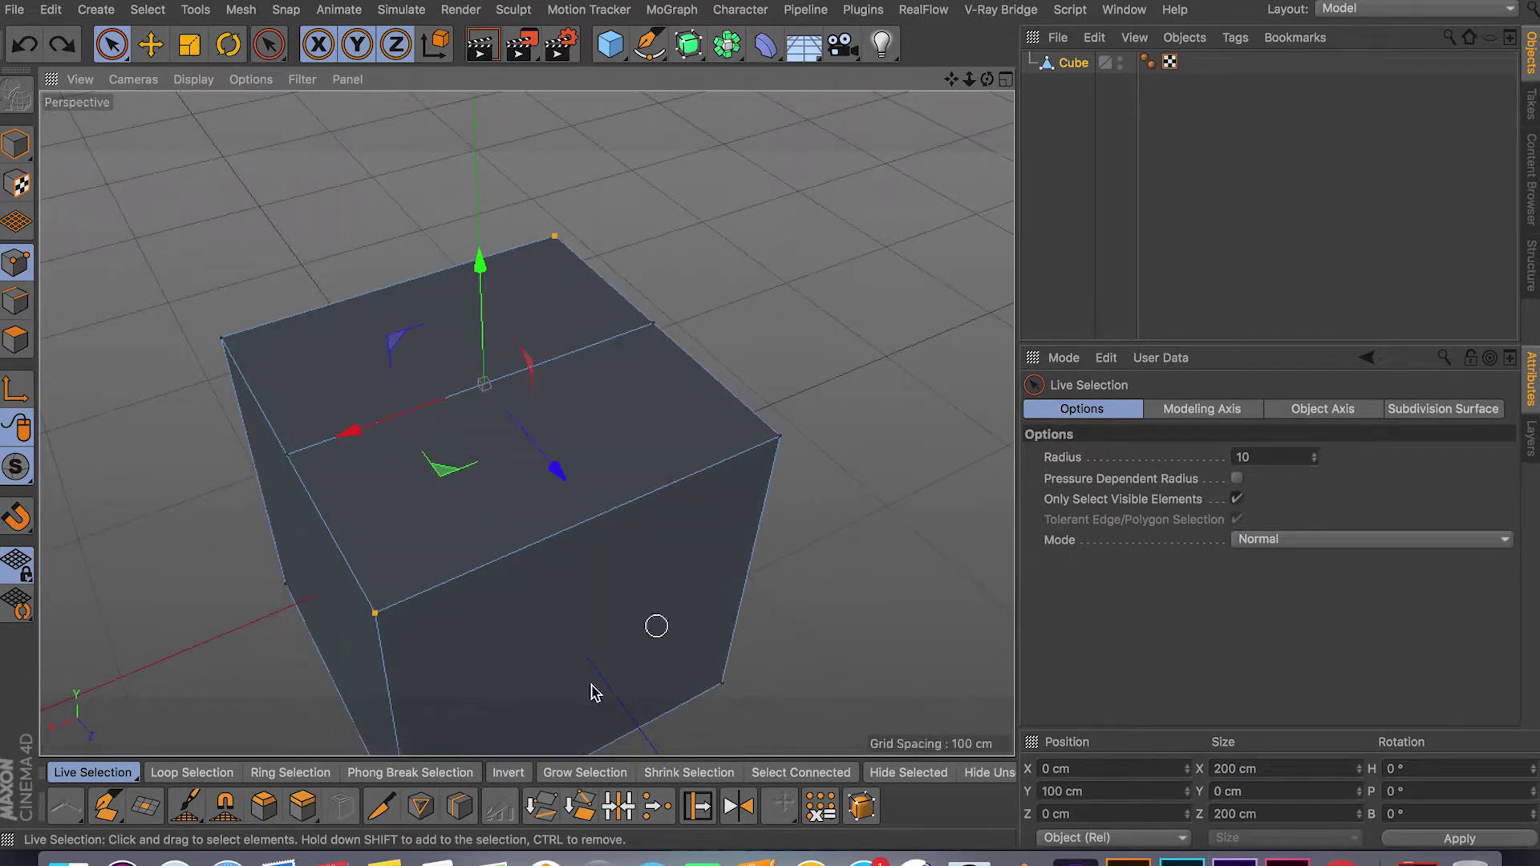
{"action": "left_click", "coordinate": [462, 812]}
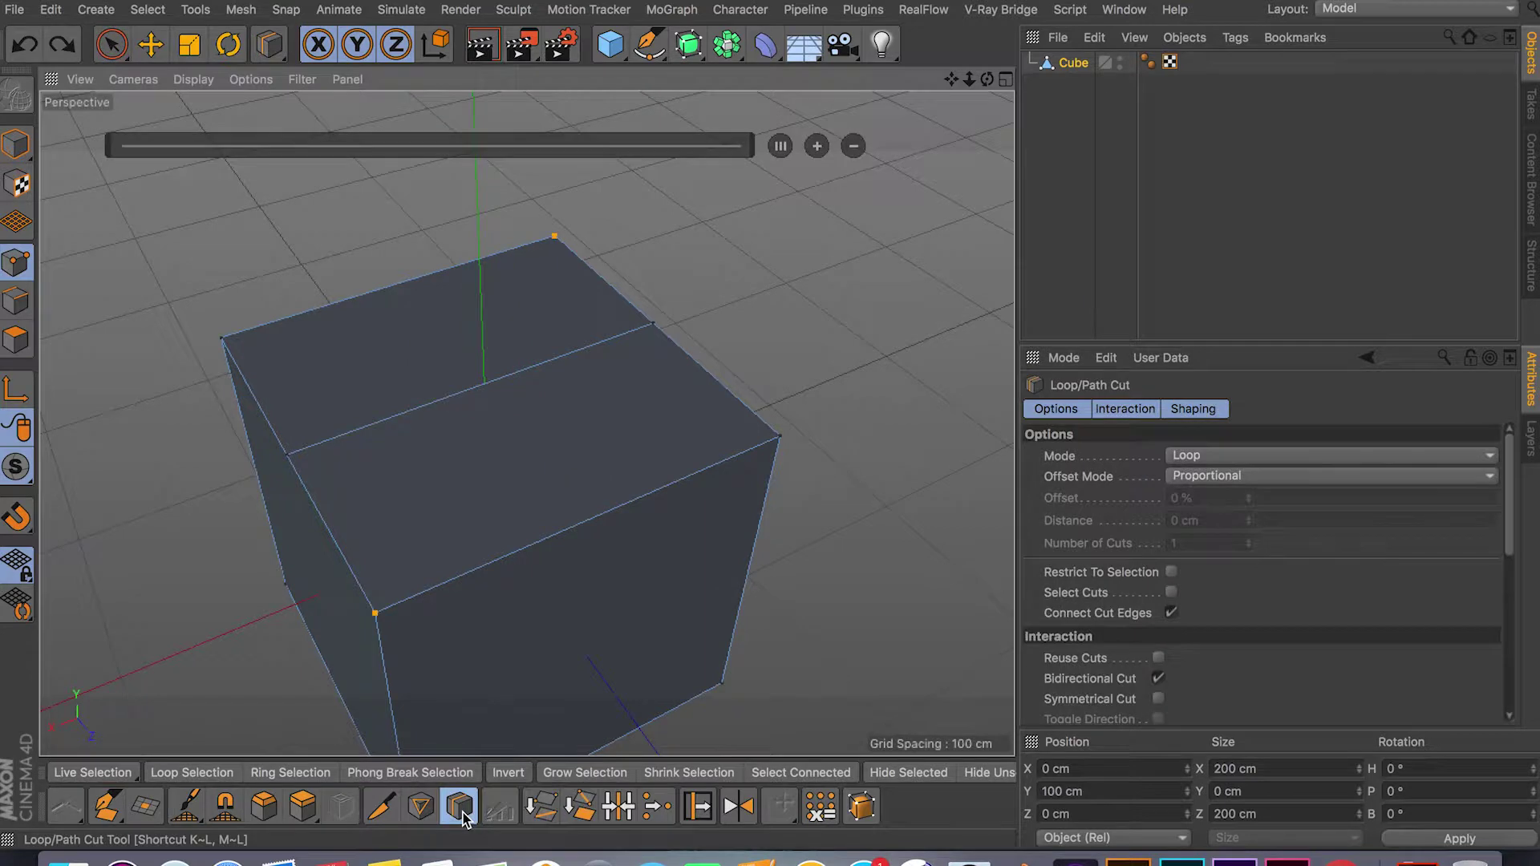
{"action": "key", "text": "ctrl+z"}
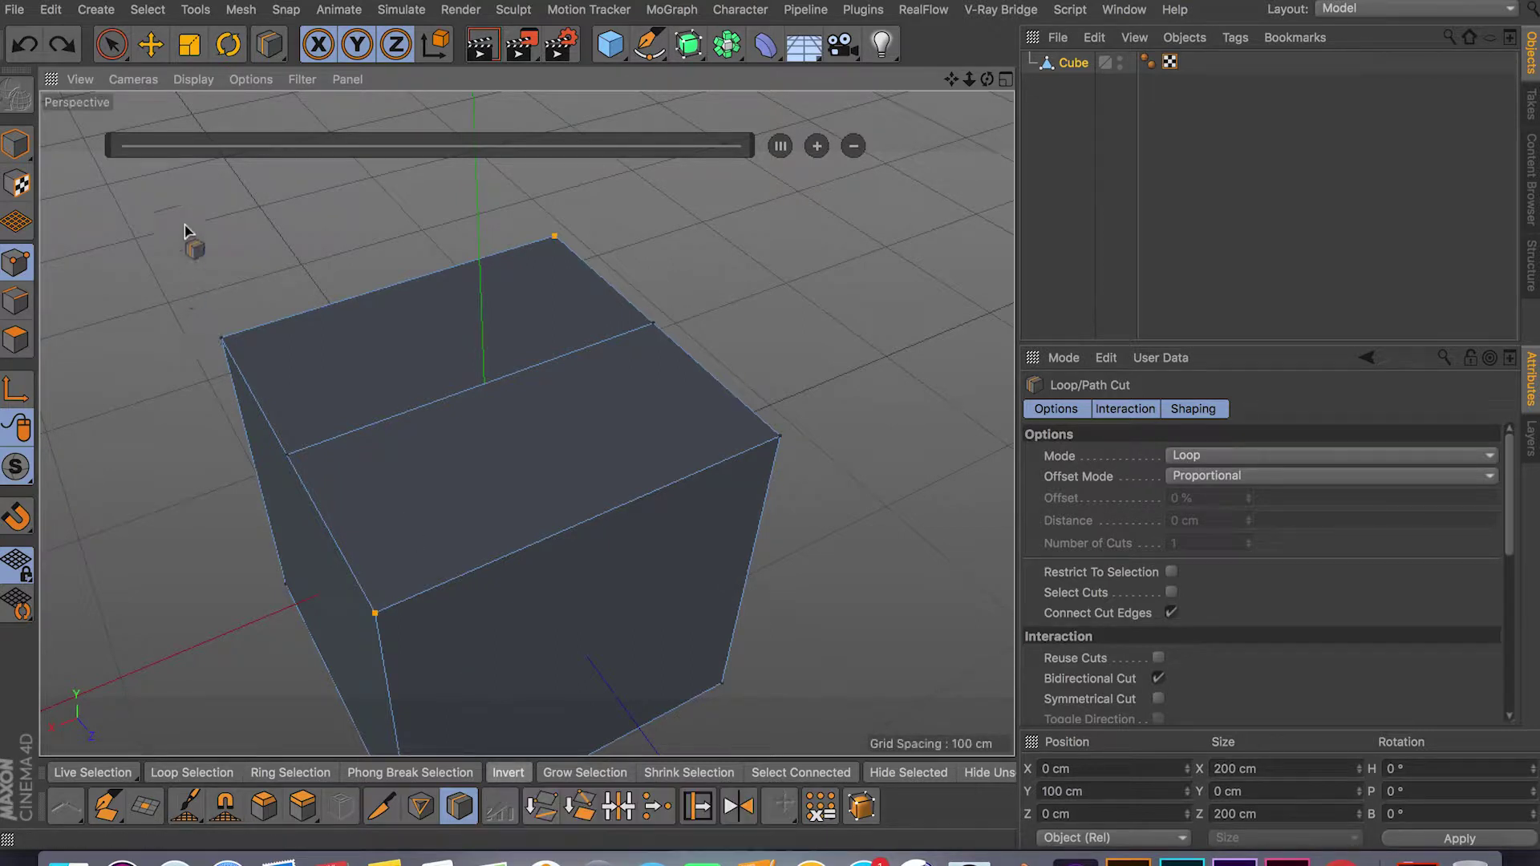
In edge mode, select the front halves of the top face's left and right edges and join them with Connect Points/Edges.
{"action": "key", "text": "space"}
{"action": "left_click", "coordinate": [24, 304]}
{"action": "left_click", "coordinate": [315, 502]}
{"action": "left_click", "coordinate": [726, 389], "text": "shift"}
{"action": "left_click_drag", "start_coordinate": [803, 540], "coordinate": [738, 568], "text": "alt"}
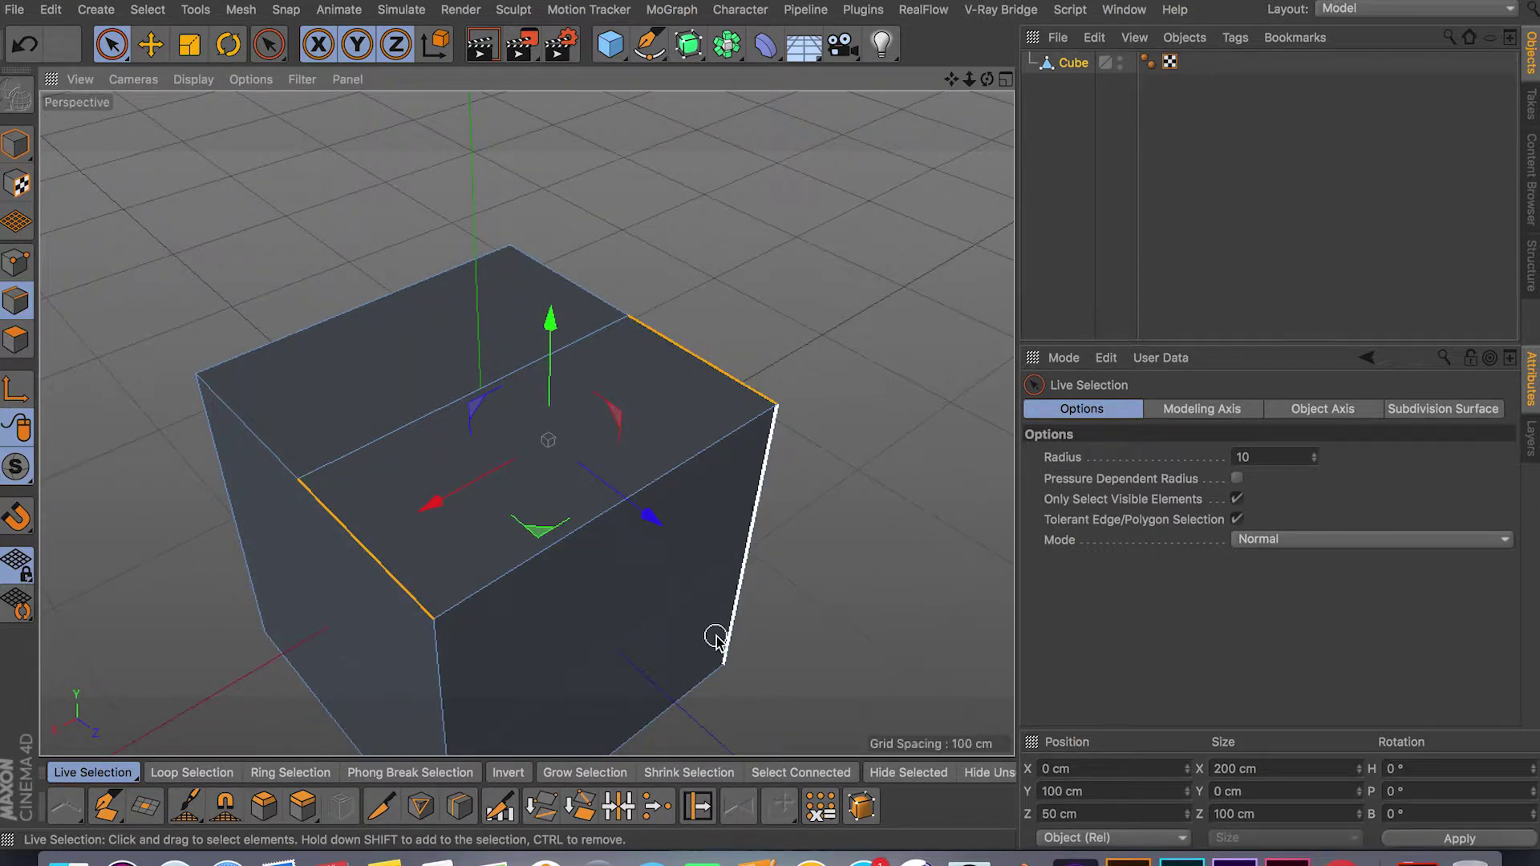
{"action": "left_click_drag", "start_coordinate": [815, 609], "coordinate": [857, 627], "text": "alt"}
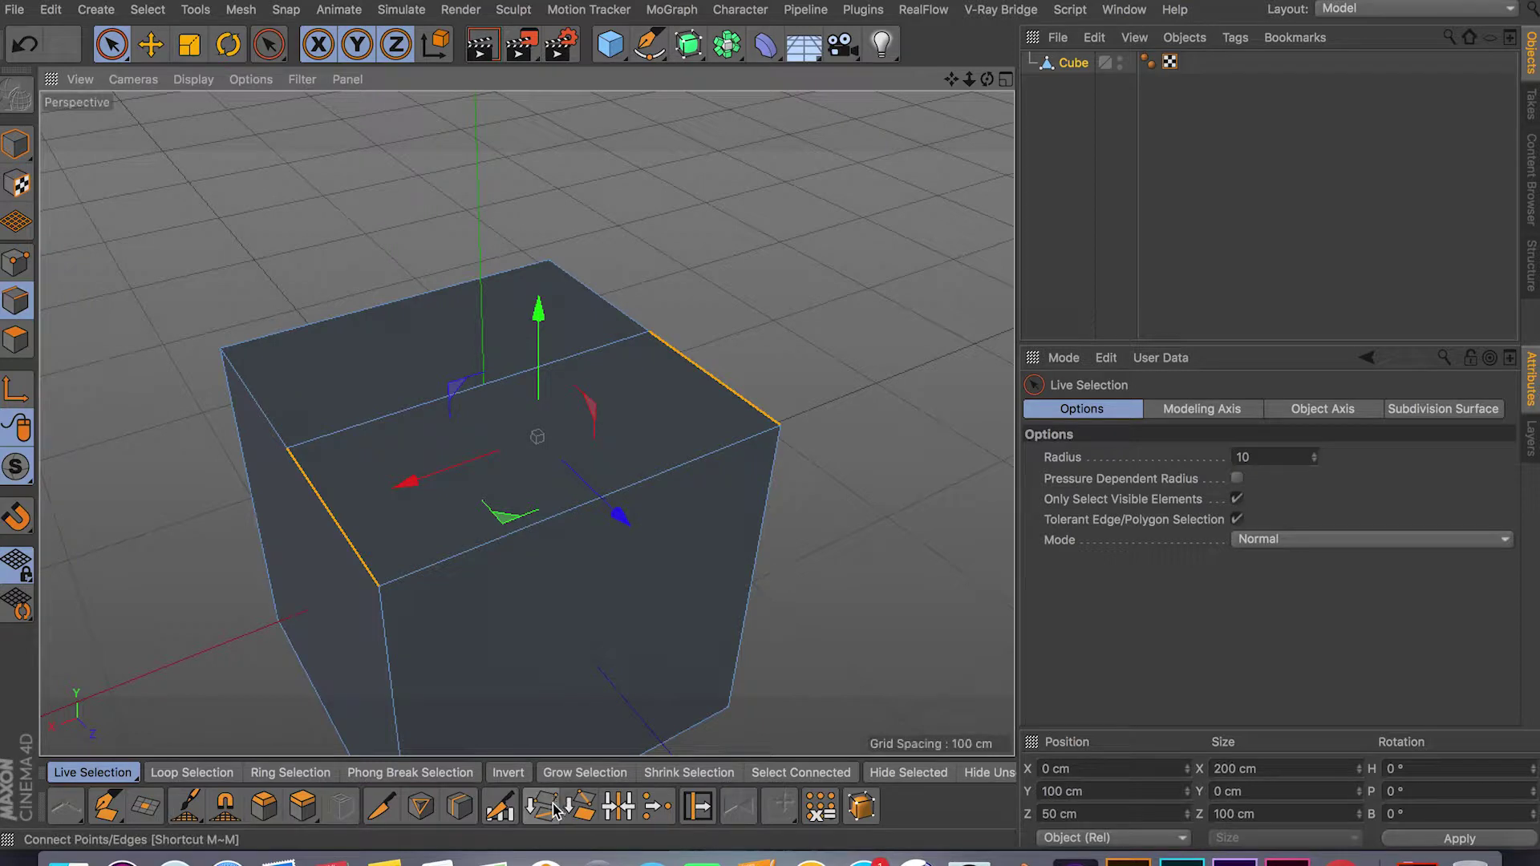
Join the back halves of the top face's left and right edges with Connect Points/Edges, and clear the selection.
{"action": "left_click", "coordinate": [254, 394]}
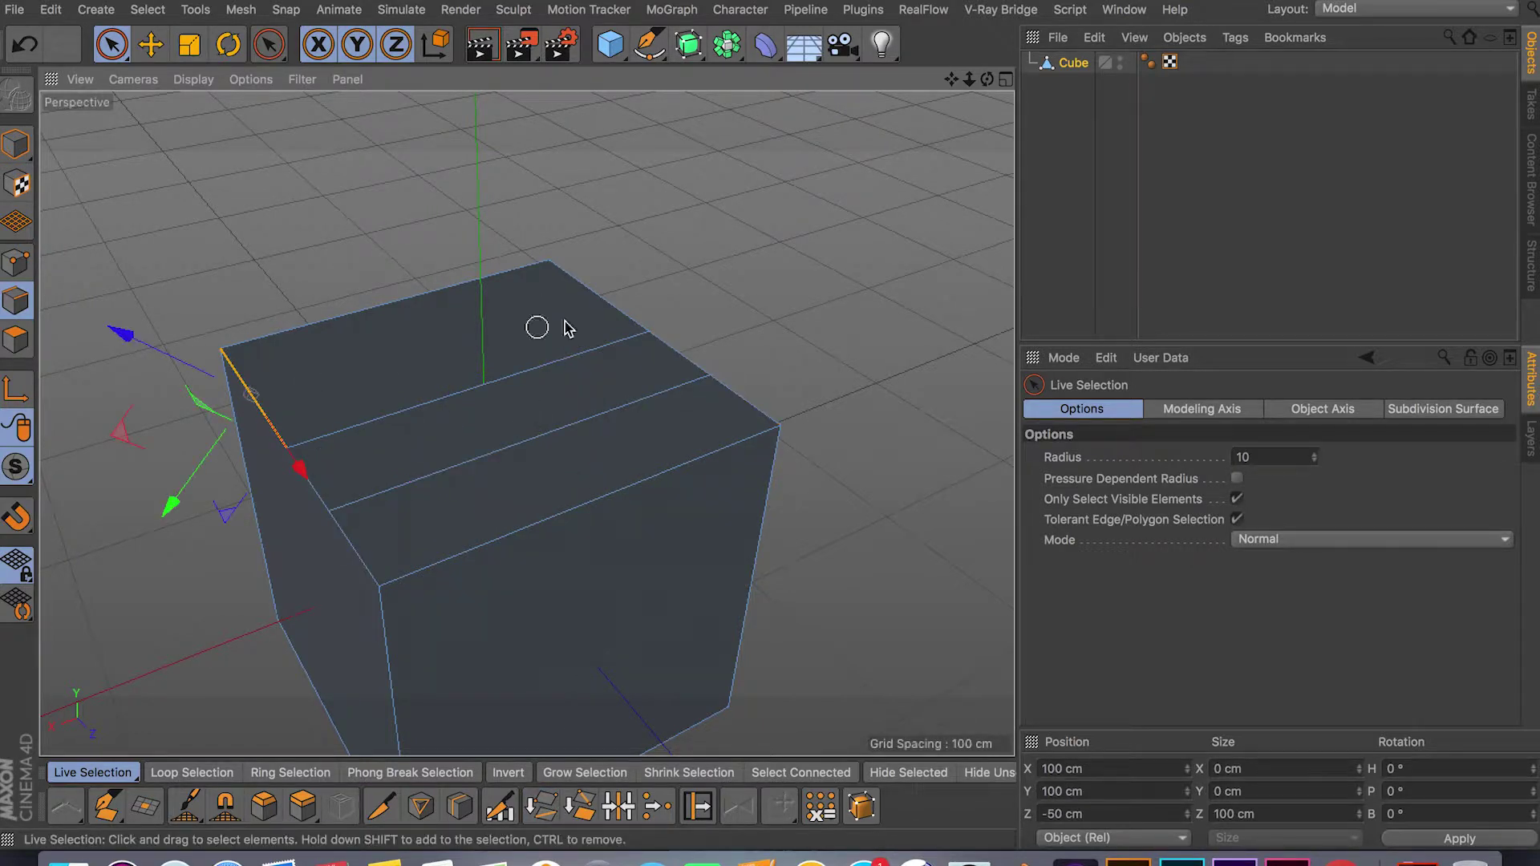
{"action": "left_click", "coordinate": [596, 307], "text": "shift"}
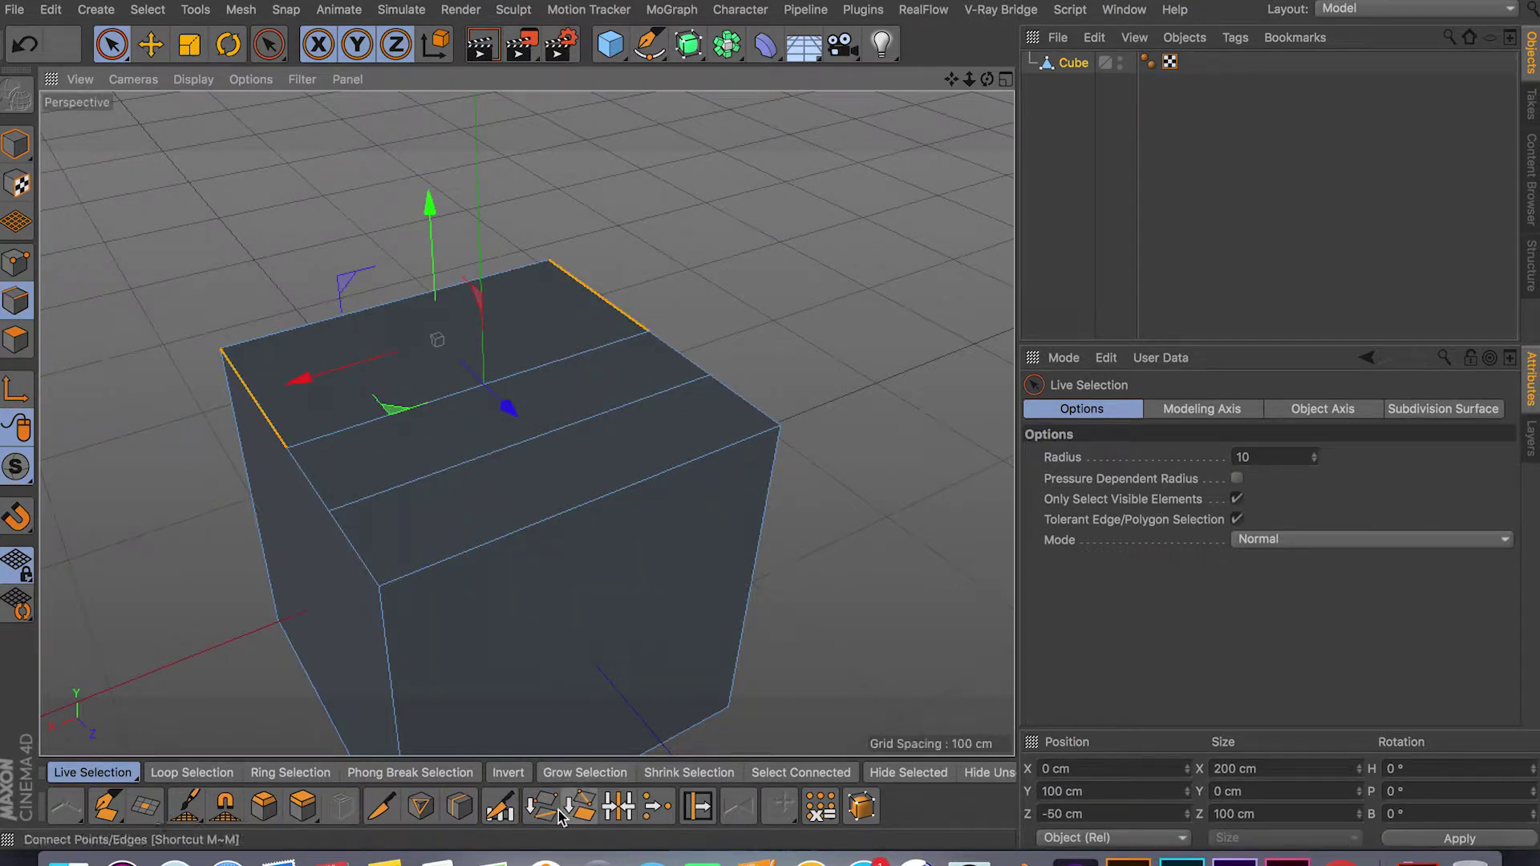
{"action": "left_click", "coordinate": [560, 816]}
{"action": "left_click_drag", "start_coordinate": [762, 464], "coordinate": [399, 550], "text": "alt"}
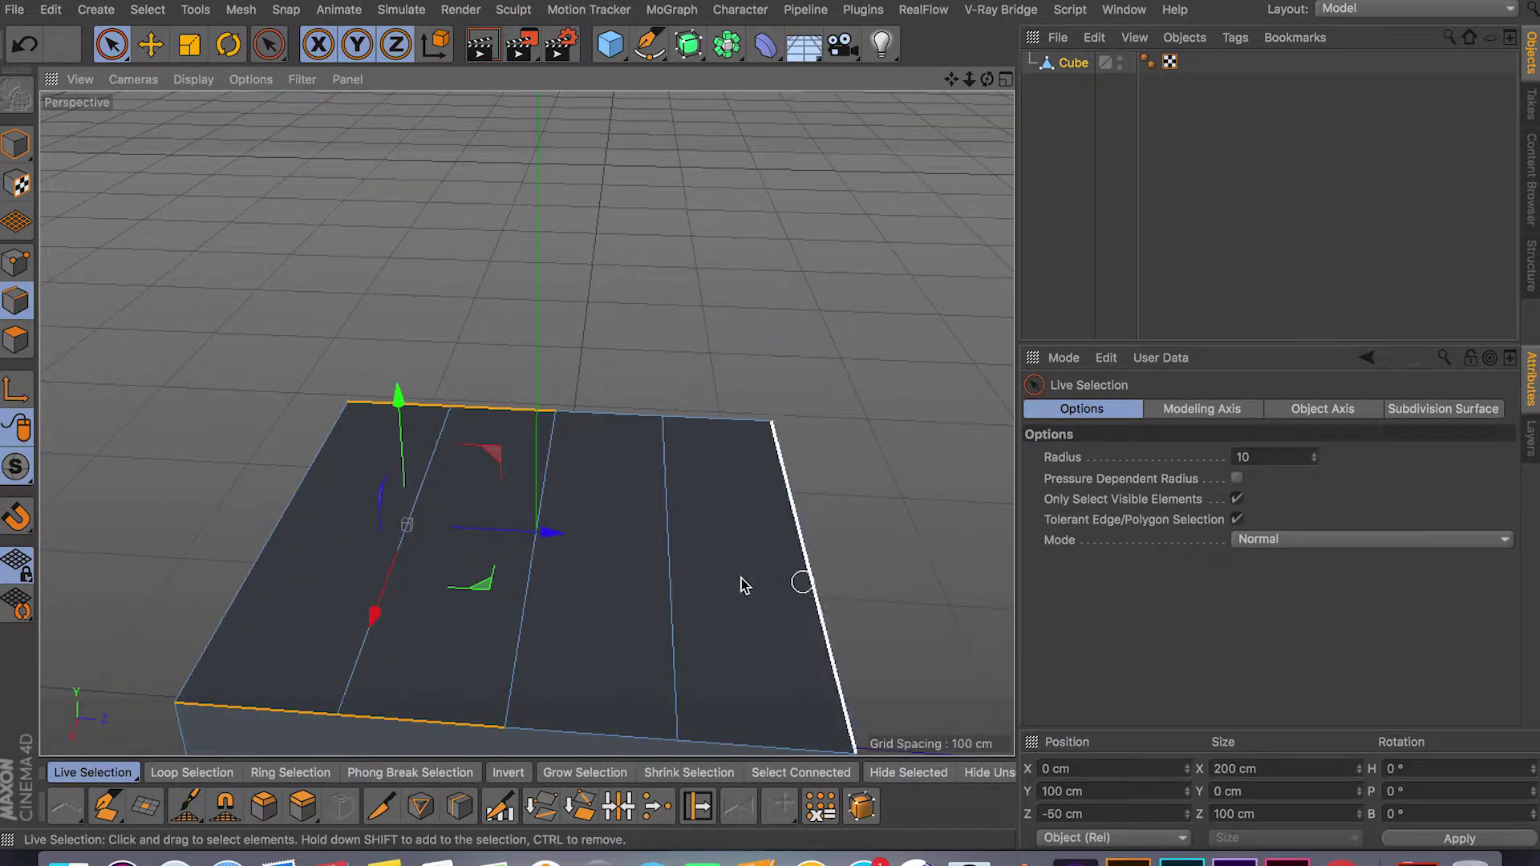
{"action": "left_click_drag", "start_coordinate": [899, 446], "coordinate": [701, 571], "text": "alt"}
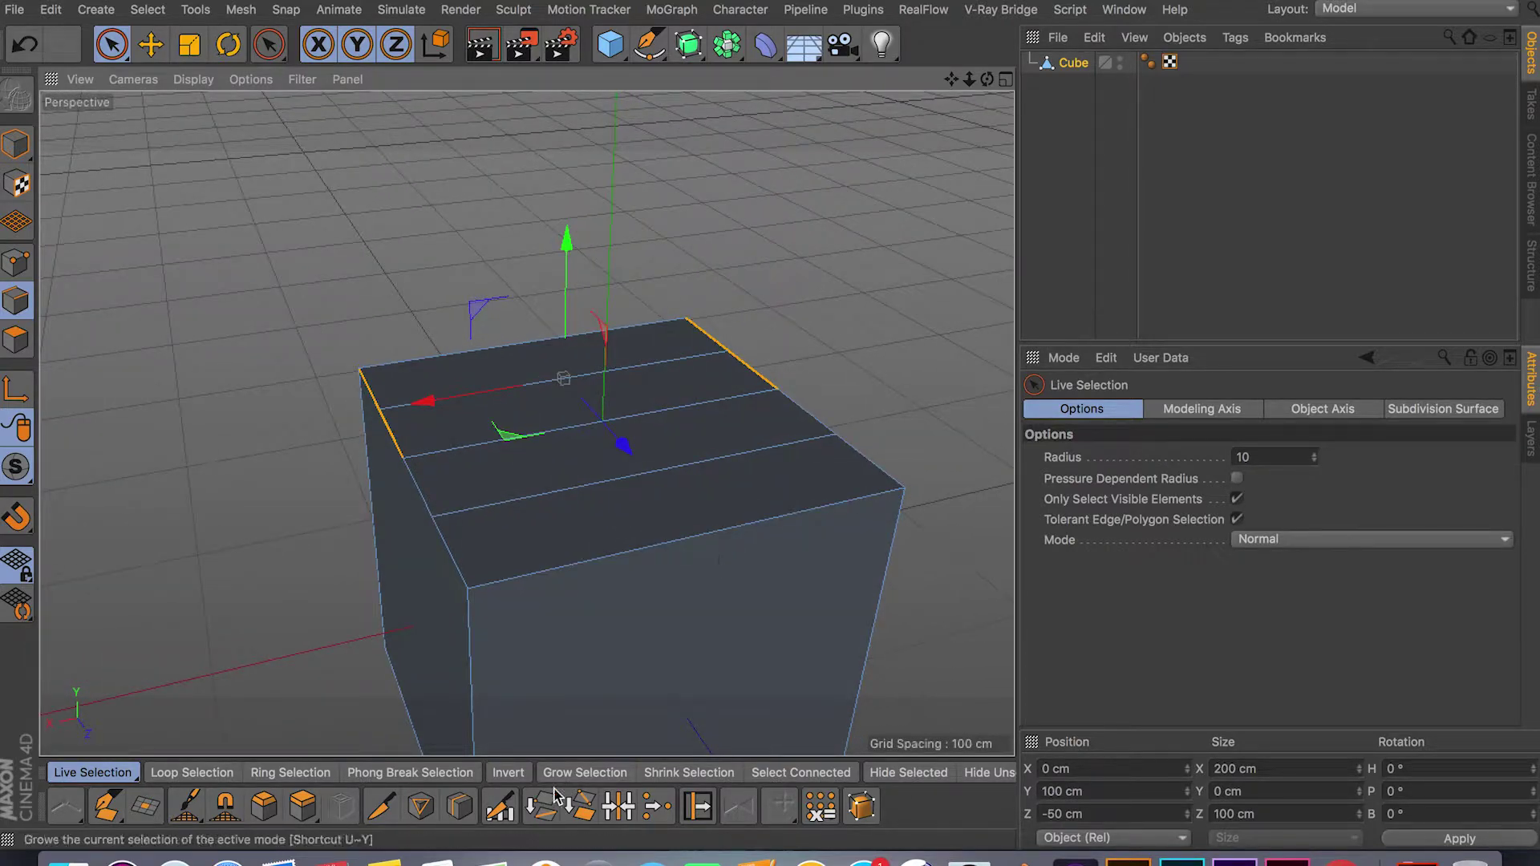
{"action": "left_click", "coordinate": [910, 401]}
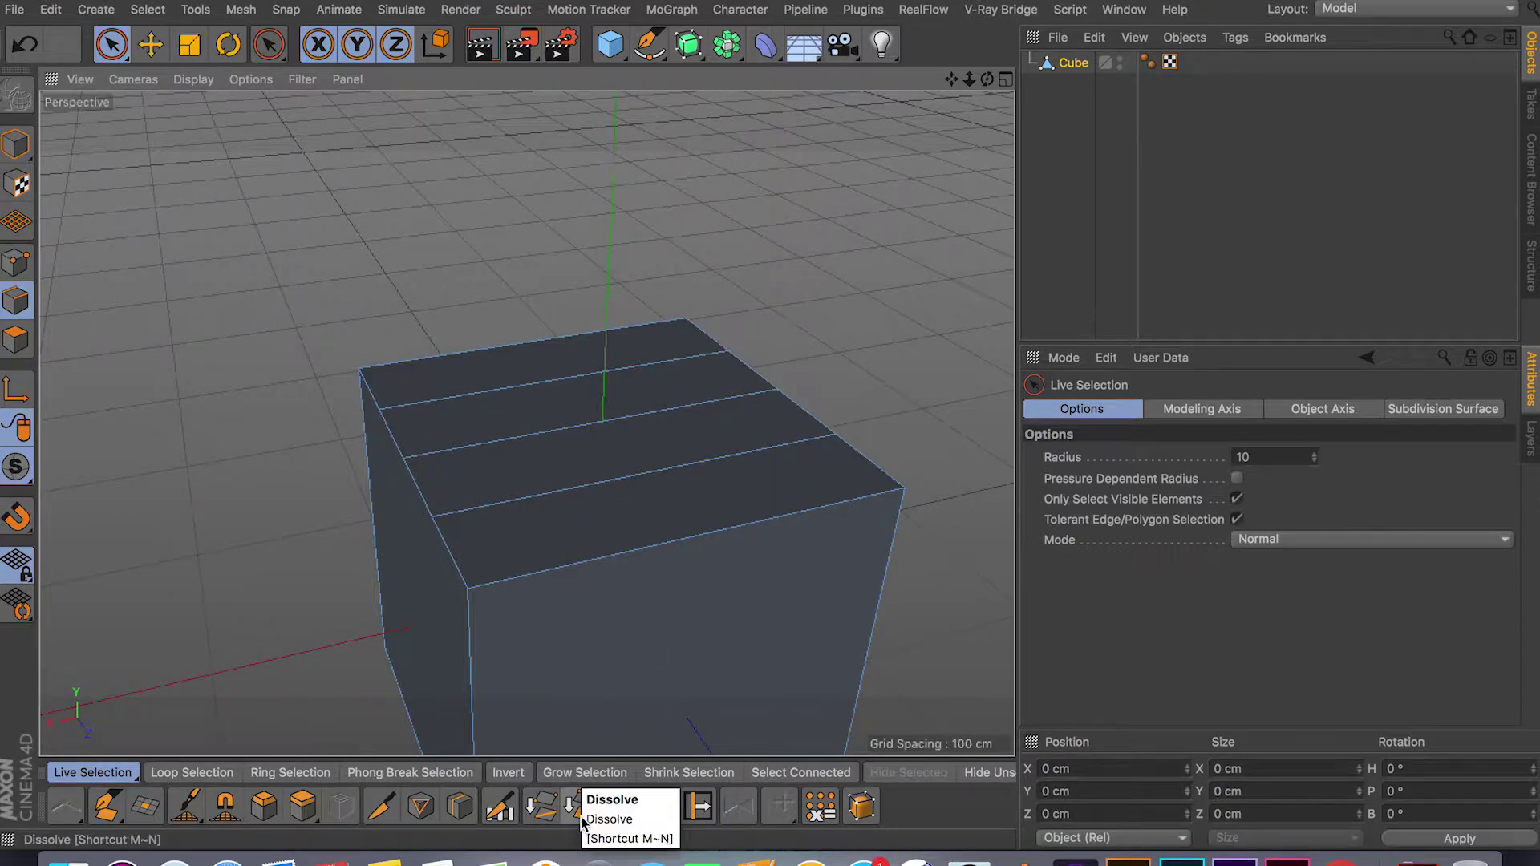
{"action": "left_click_drag", "start_coordinate": [739, 540], "coordinate": [672, 471], "text": "alt"}
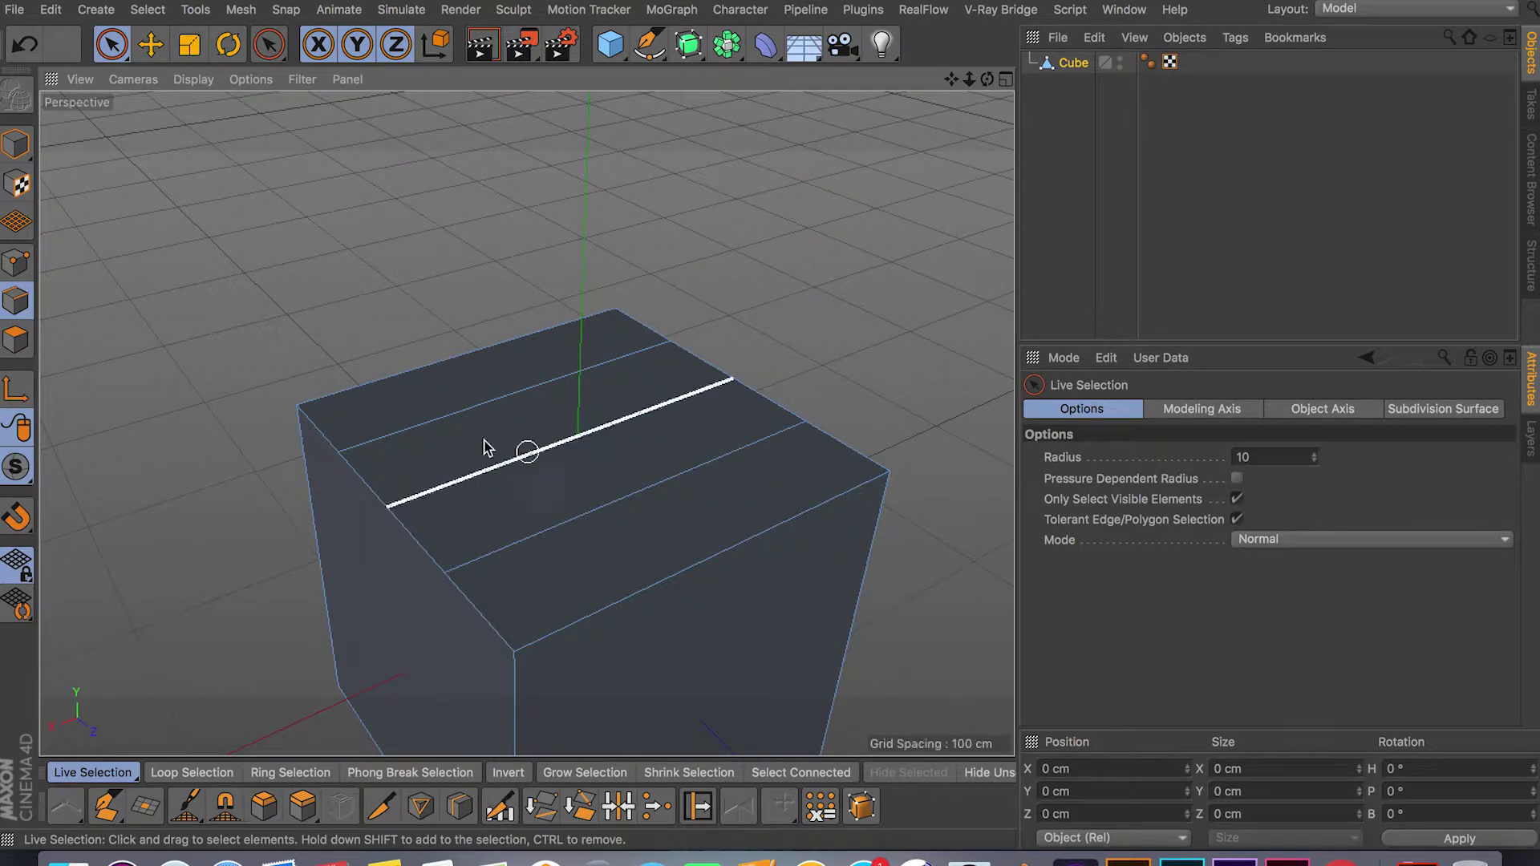
{"action": "left_click", "coordinate": [627, 491]}
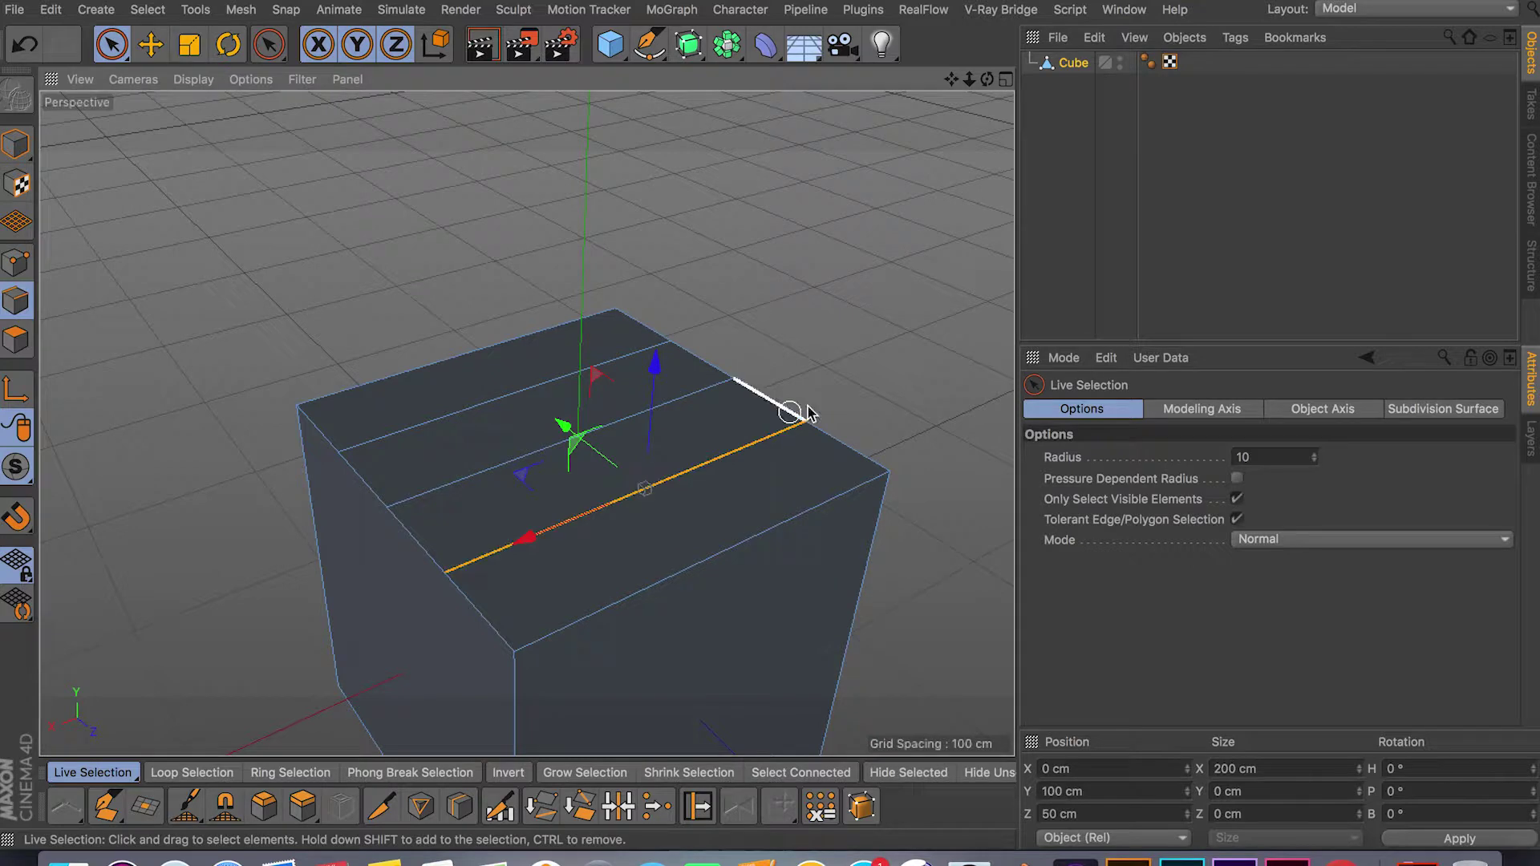
{"action": "left_click", "coordinate": [854, 397]}
{"action": "left_click", "coordinate": [754, 444]}
{"action": "key", "text": "n"}
{"action": "left_click", "coordinate": [797, 371]}
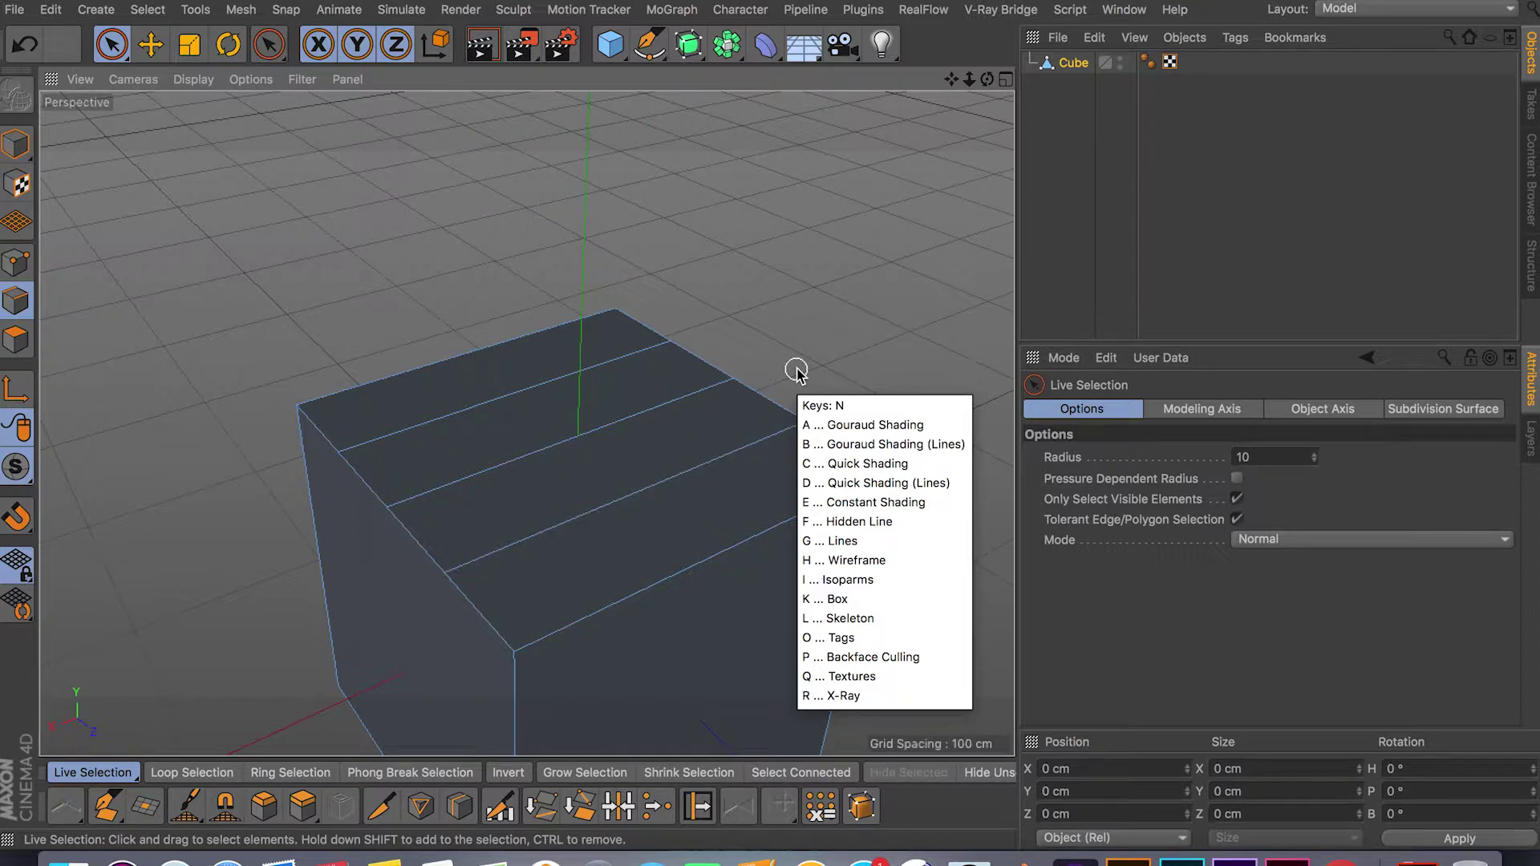
Delete the front, centre and back cut lines across the cube's top face.
{"action": "left_click", "coordinate": [678, 477]}
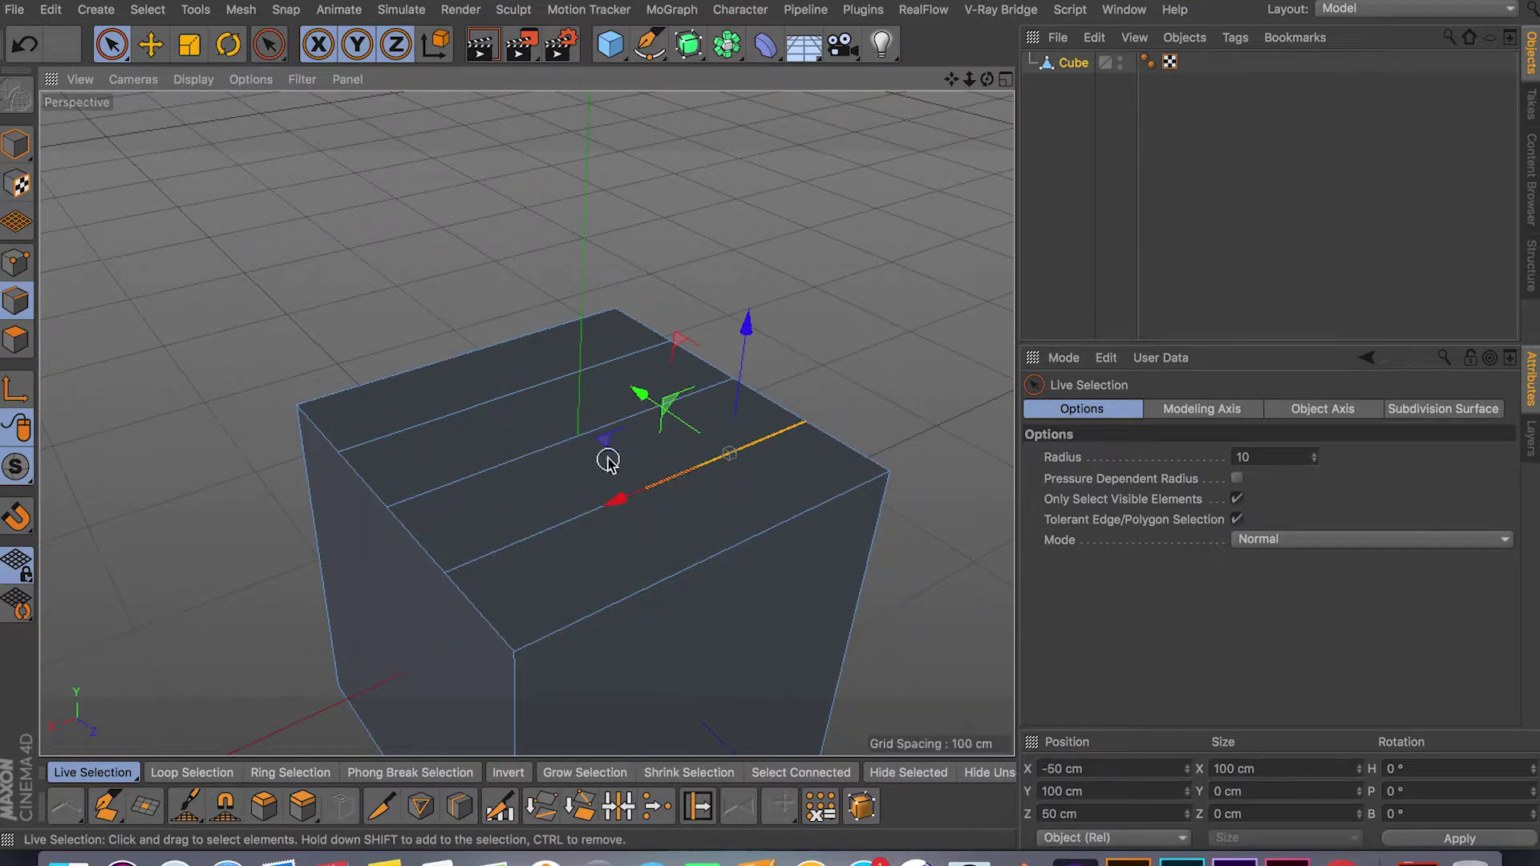
{"action": "left_click", "coordinate": [592, 512], "text": "shift"}
{"action": "key", "text": "Delete"}
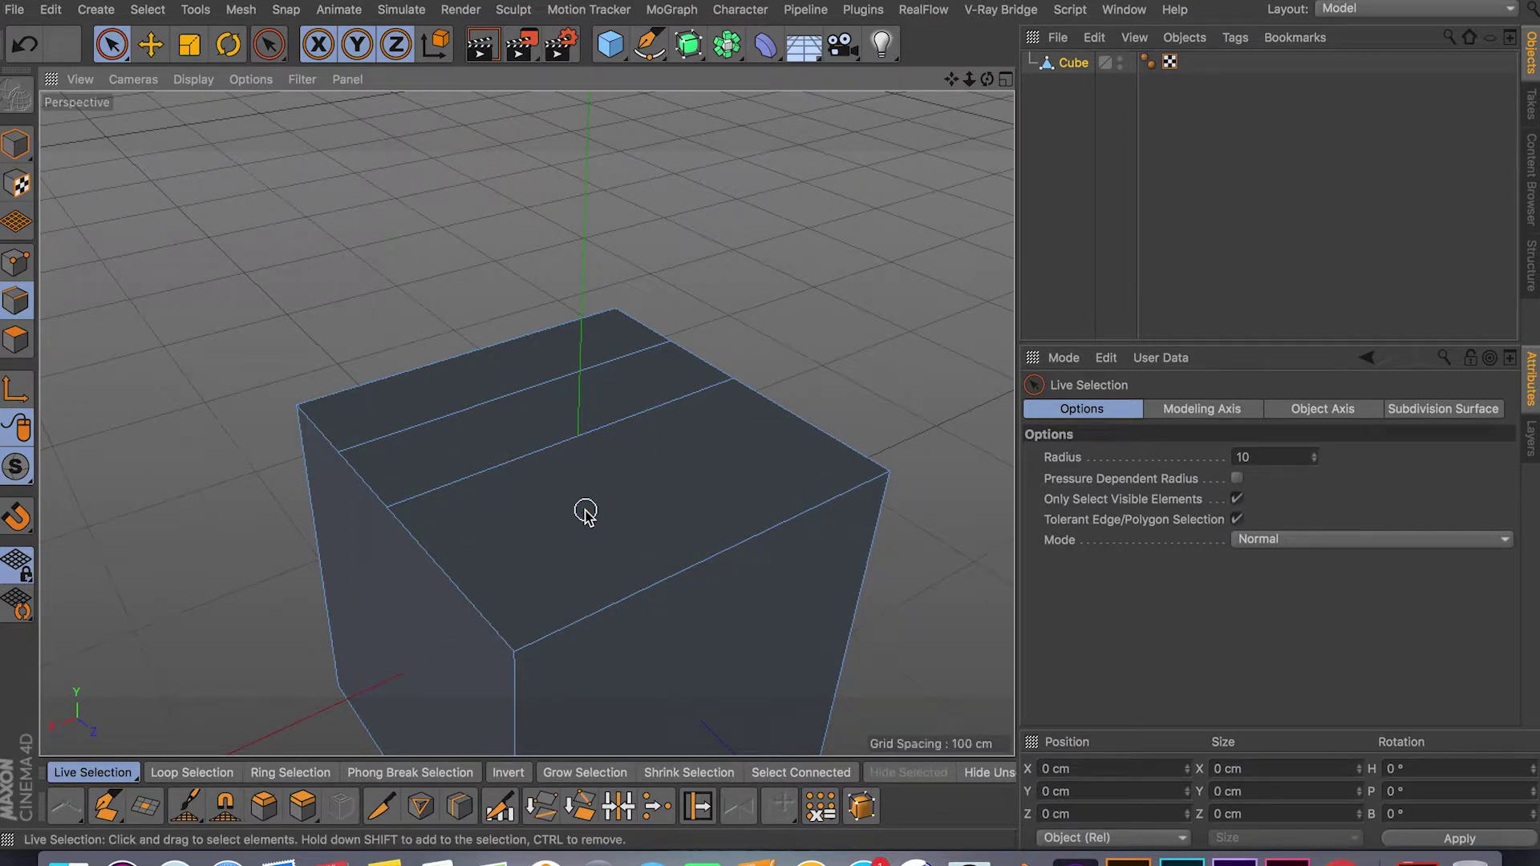
{"action": "left_click", "coordinate": [612, 430]}
{"action": "key", "text": "Delete"}
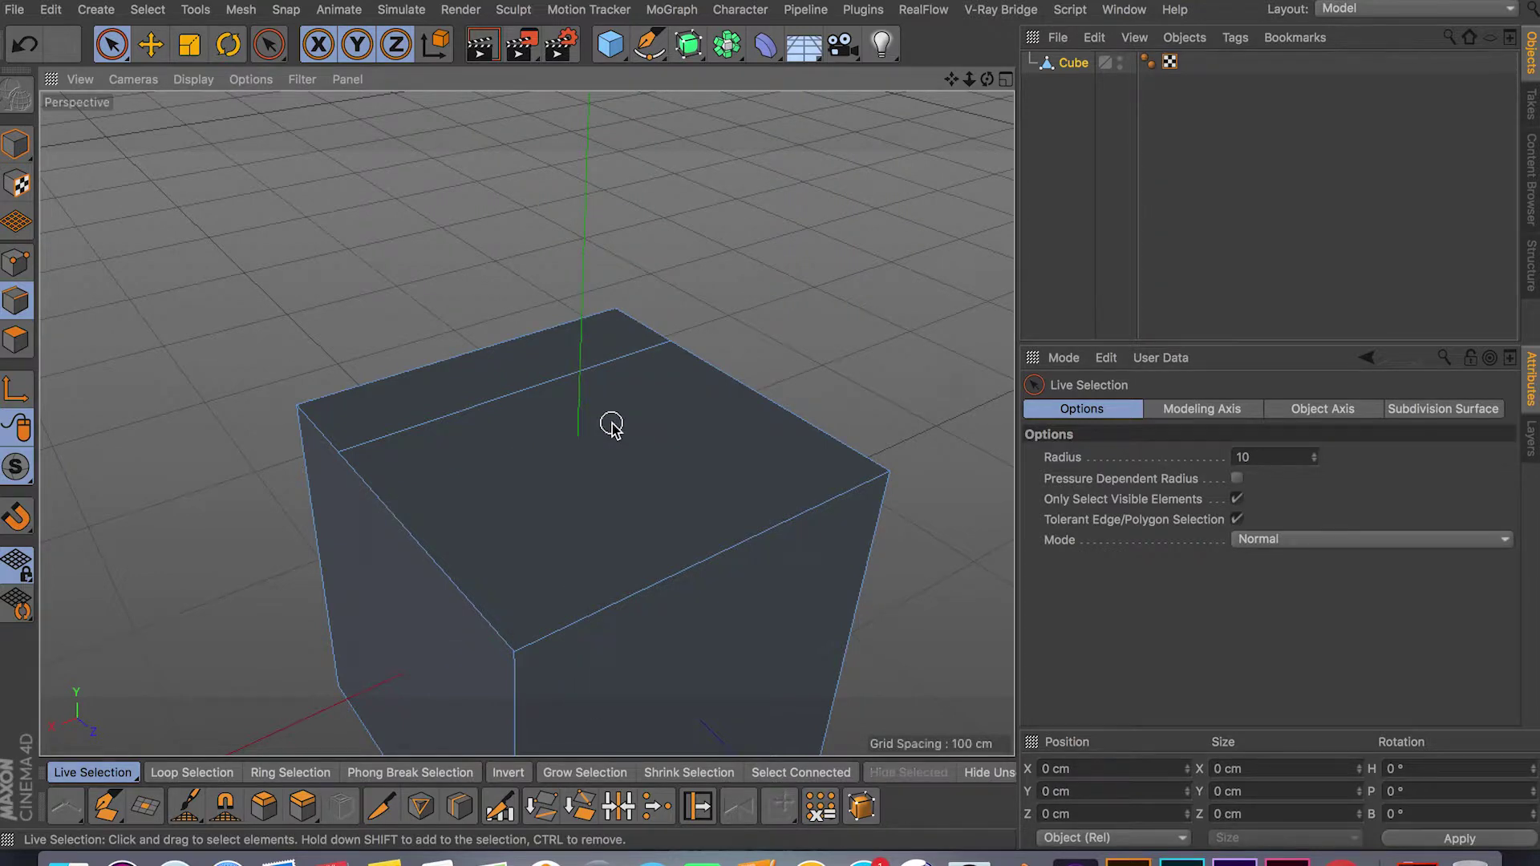
{"action": "left_click", "coordinate": [520, 396]}
{"action": "key", "text": "Delete"}
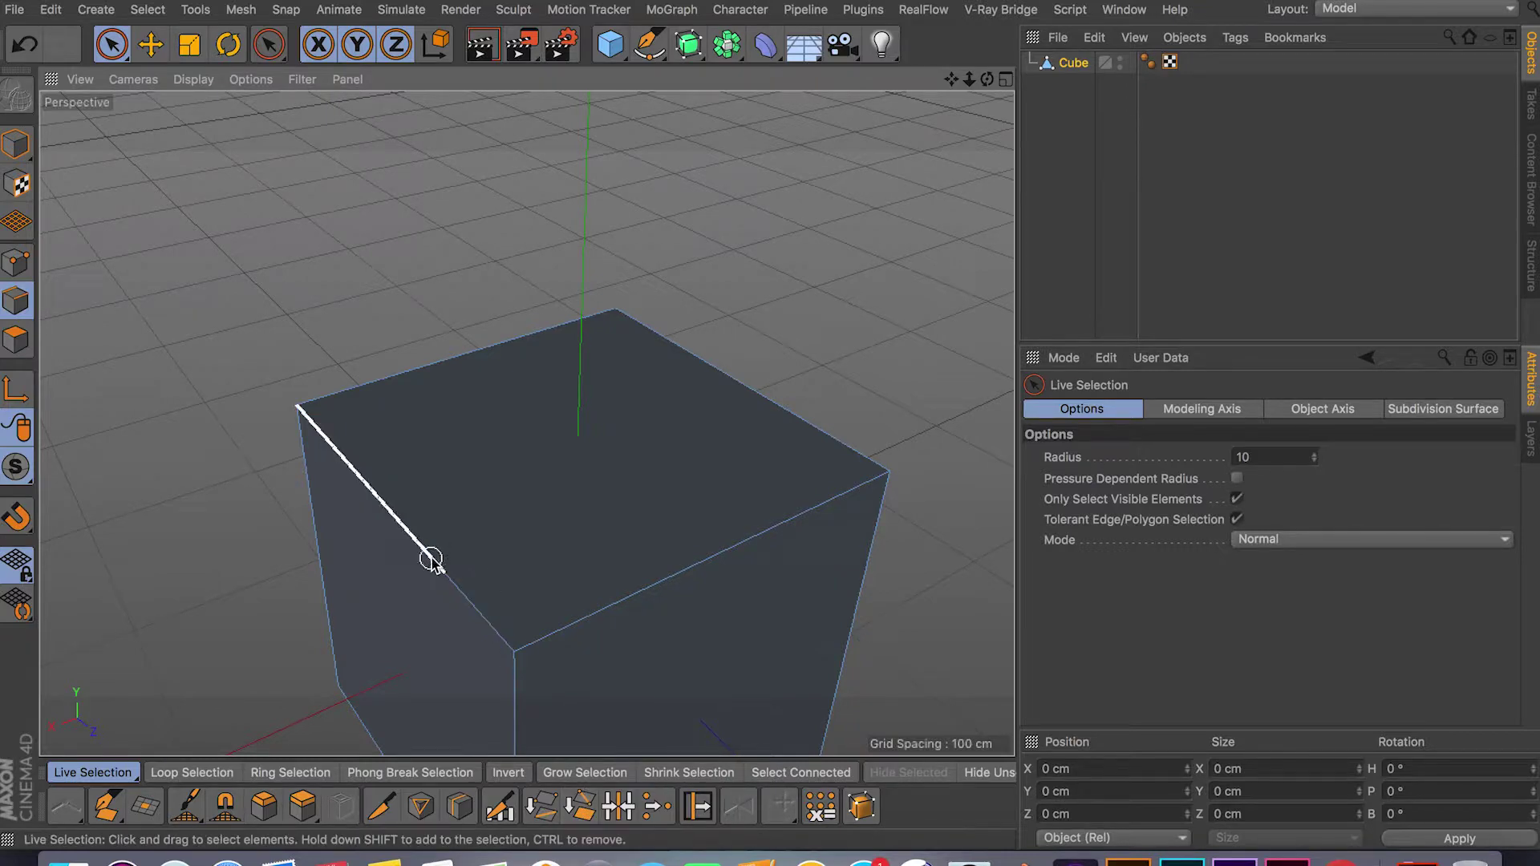
Try to dissolve the long back segment of the top face's left edge, and undo it.
{"action": "left_click", "coordinate": [430, 560]}
{"action": "left_click", "coordinate": [579, 804]}
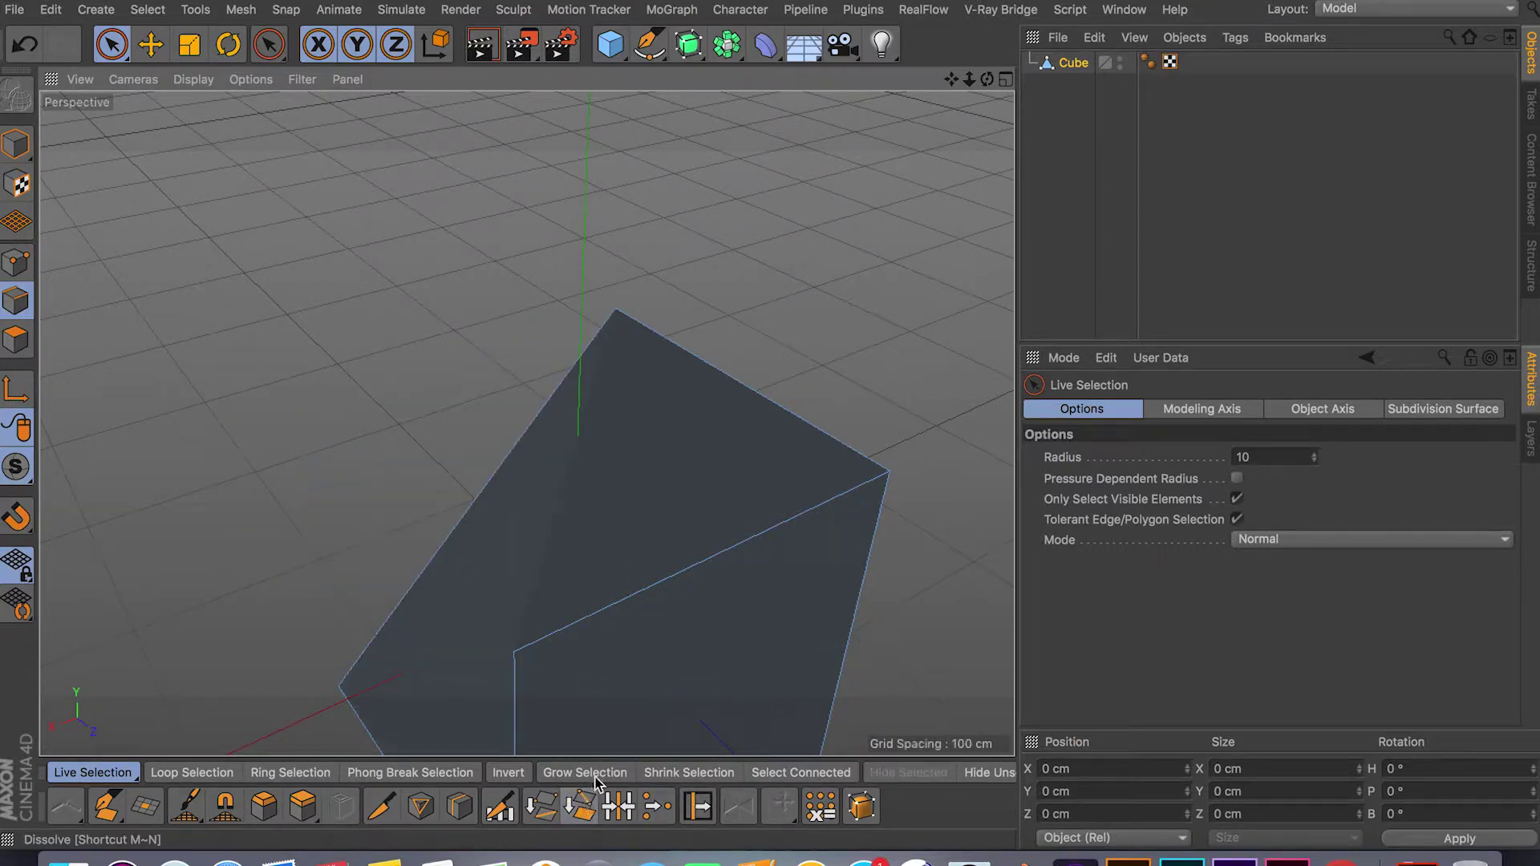
{"action": "left_click_drag", "start_coordinate": [586, 682], "coordinate": [698, 388], "text": "alt"}
{"action": "key", "text": "super+z"}
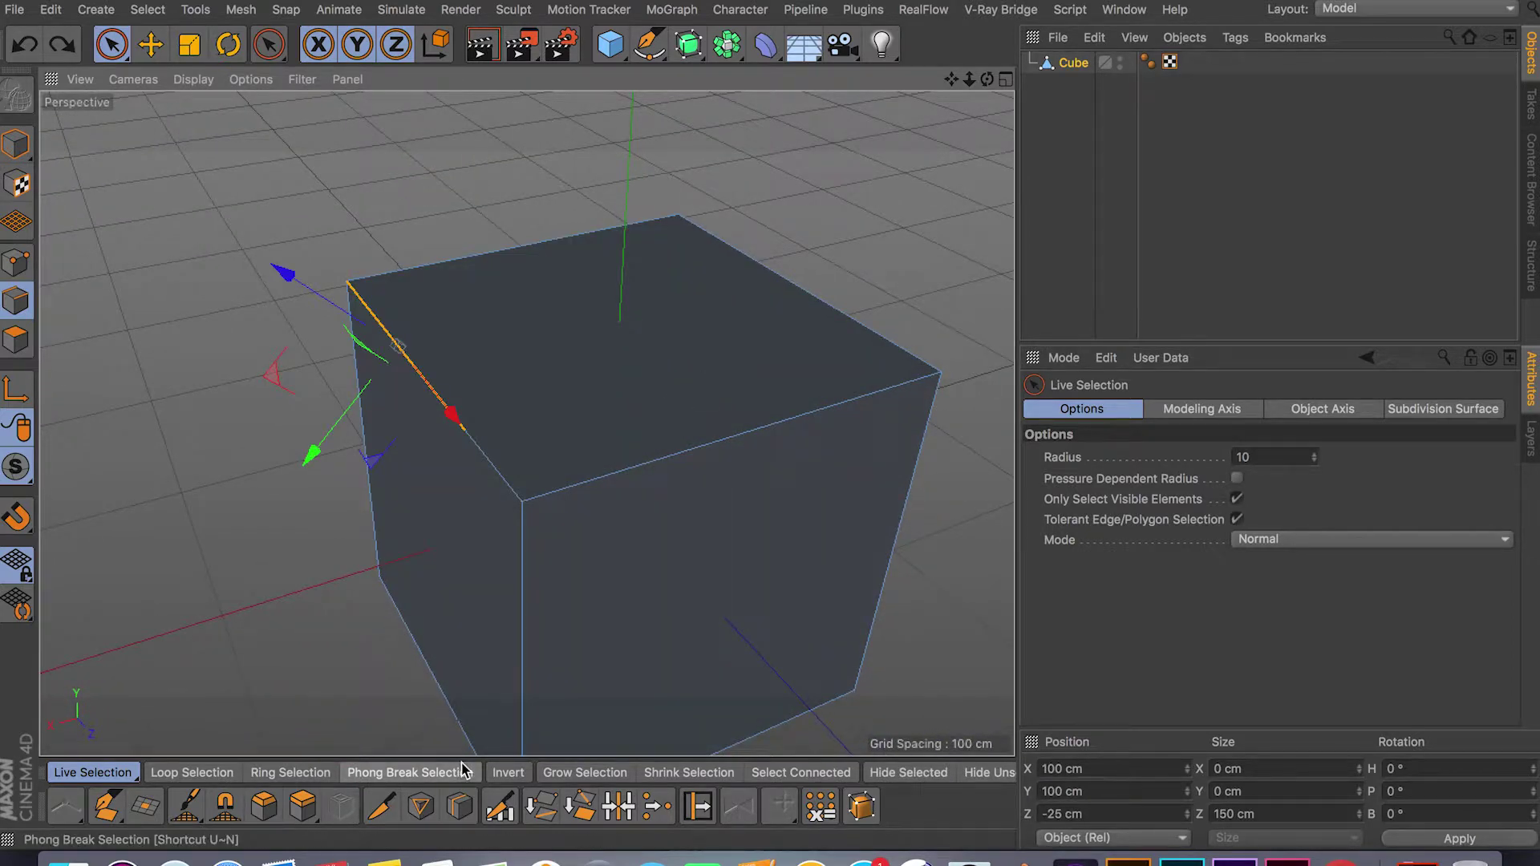
Add three vertical and two horizontal cuts to the cube's front face with Loop/Path Cut in Loop mode.
{"action": "left_click", "coordinate": [459, 806]}
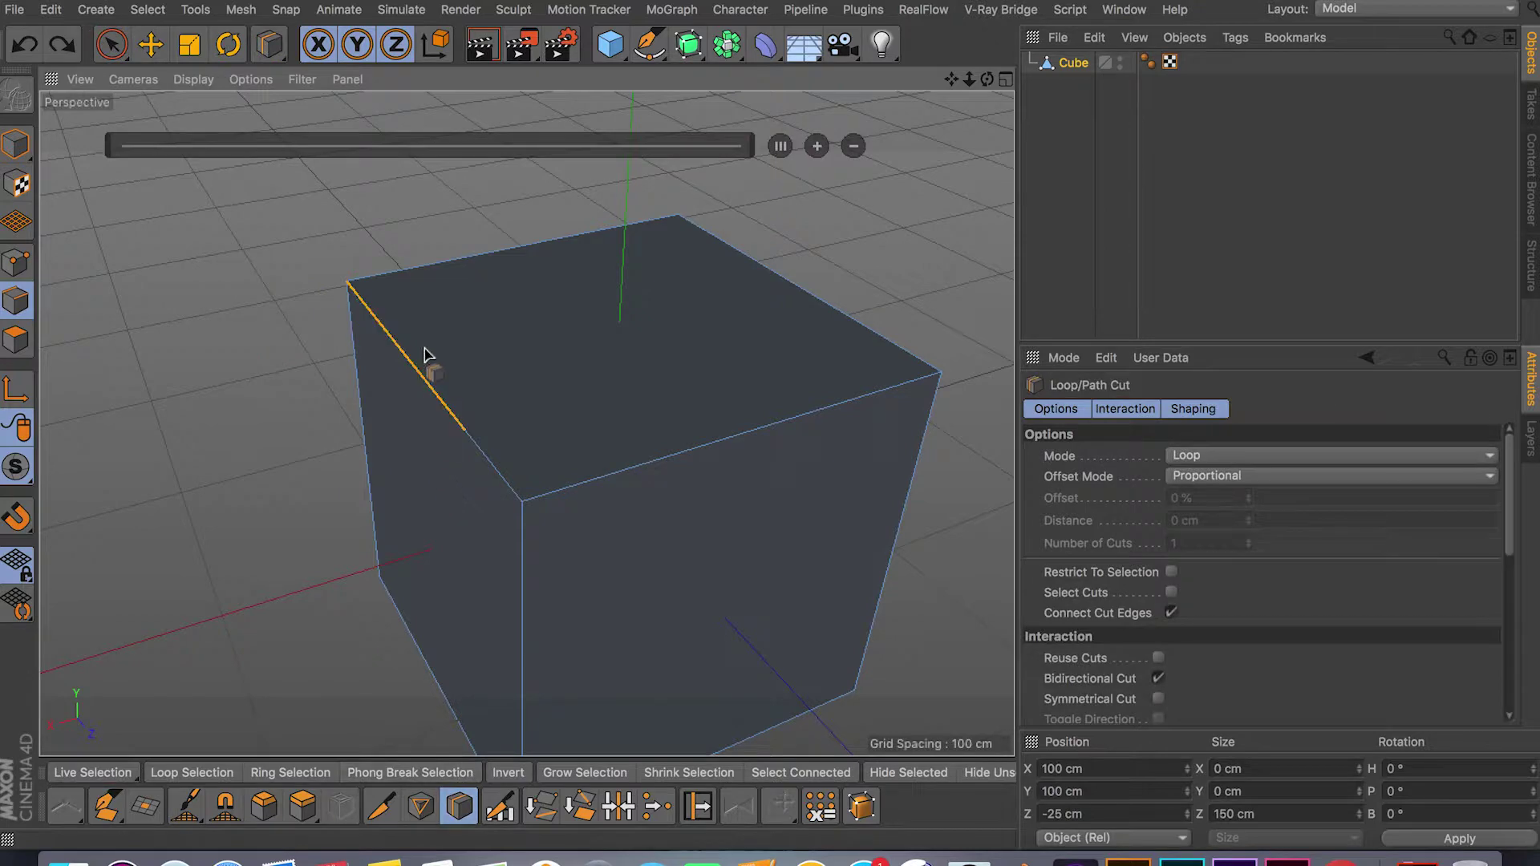
{"action": "left_click", "coordinate": [508, 263]}
{"action": "left_click", "coordinate": [832, 410]}
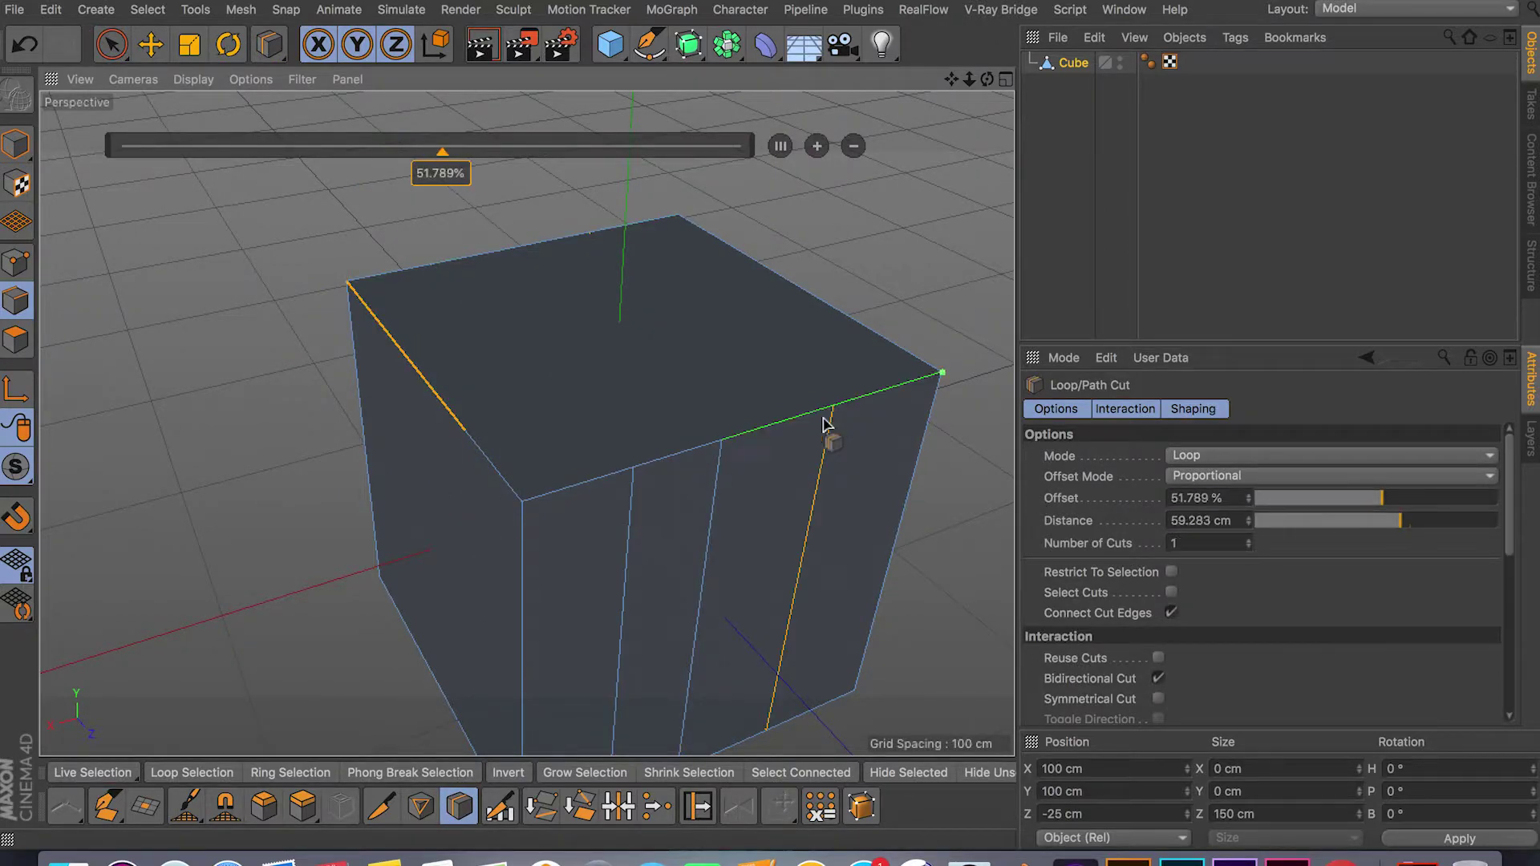
{"action": "left_click", "coordinate": [629, 611]}
{"action": "left_click_drag", "start_coordinate": [716, 691], "coordinate": [601, 417], "text": "alt"}
{"action": "left_click", "coordinate": [671, 580]}
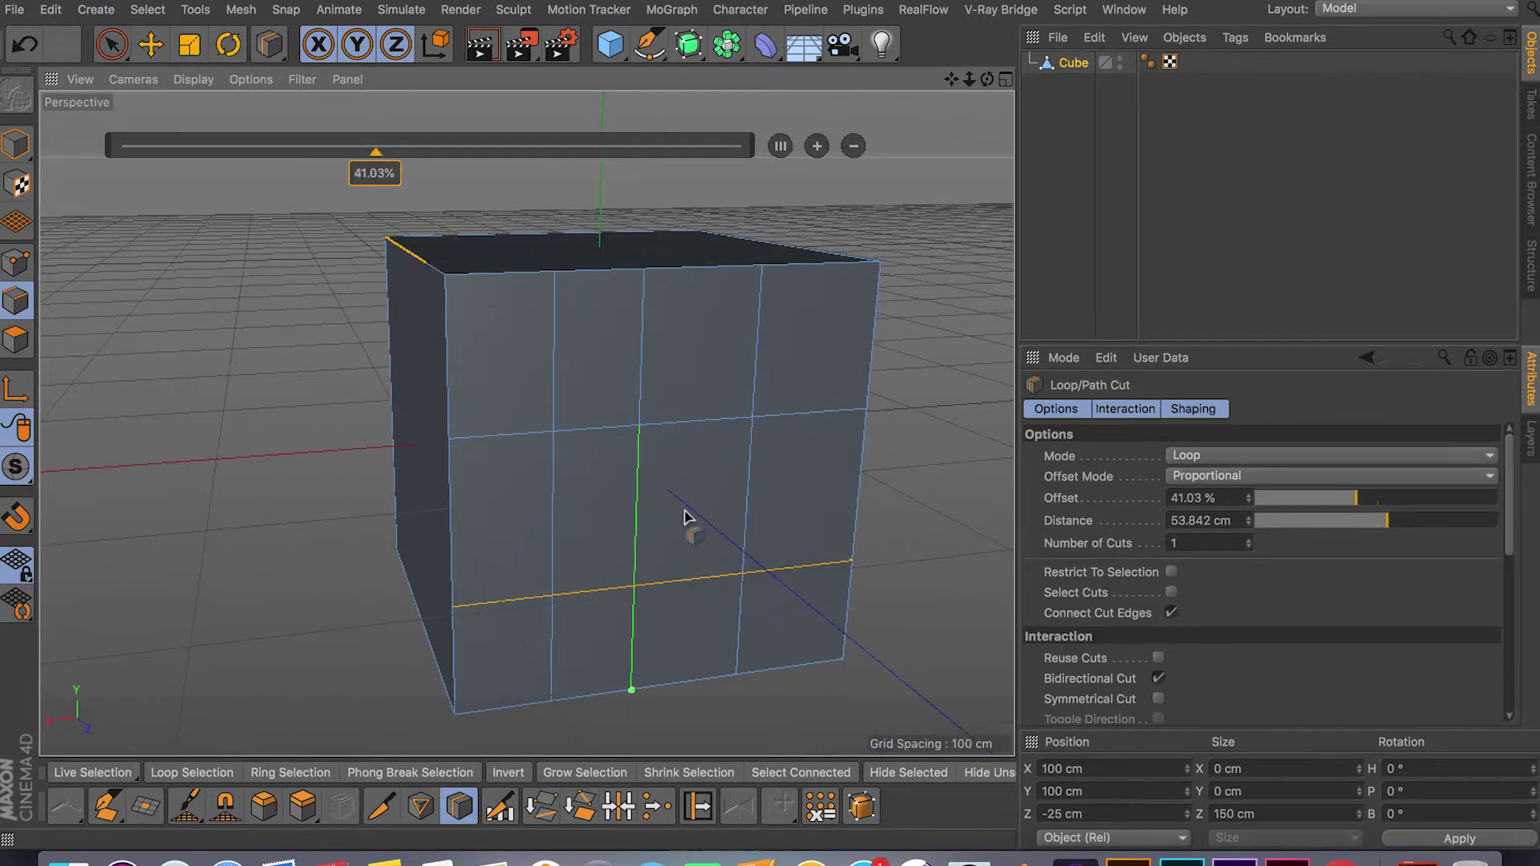
Select and delete the short vertical edge between the two middle cells of the front face.
{"action": "left_click", "coordinate": [111, 44]}
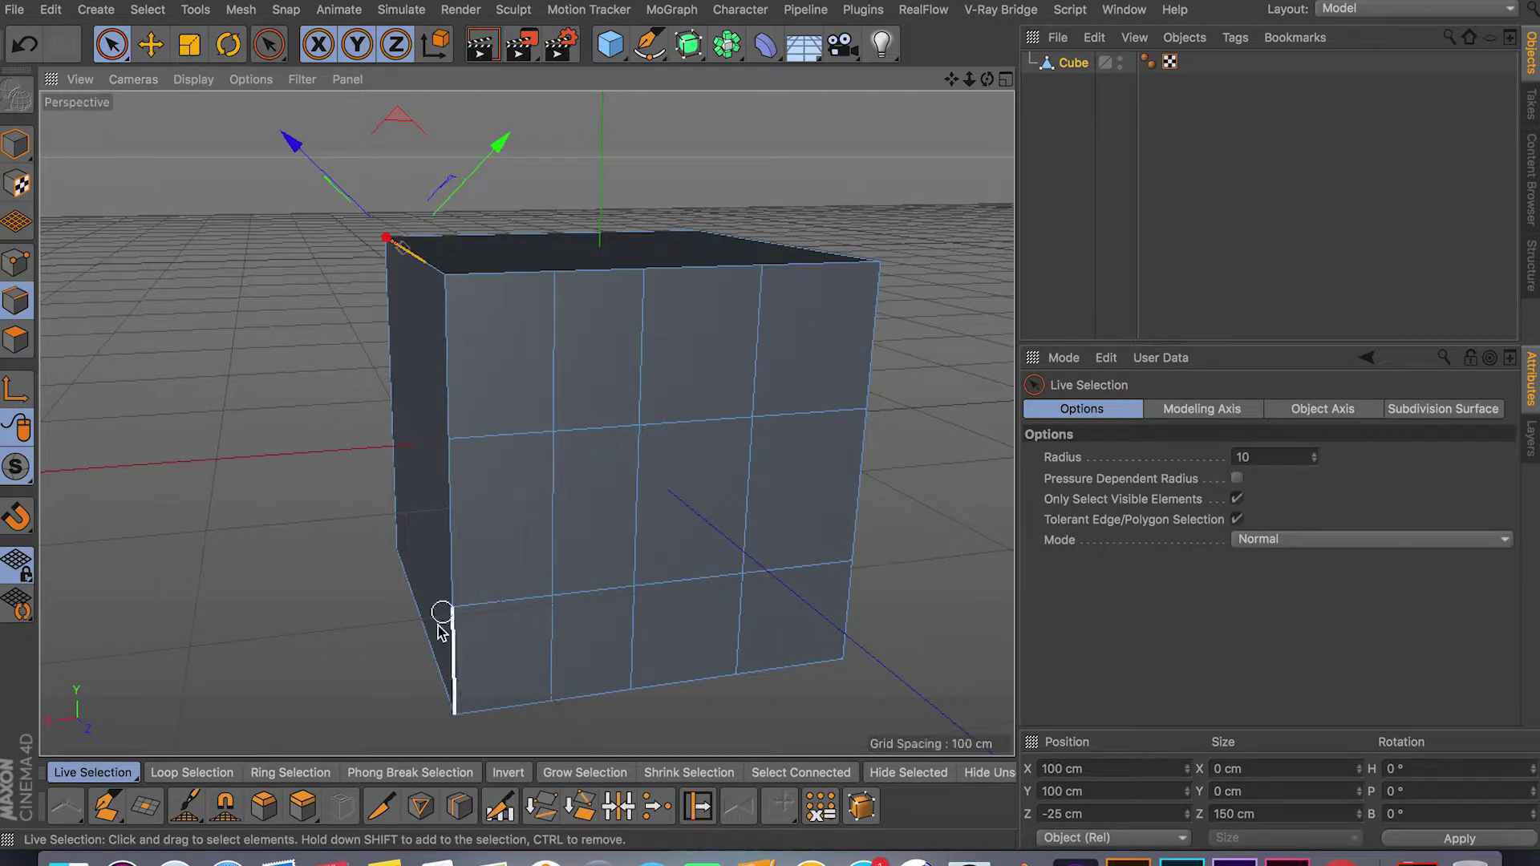
{"action": "left_click", "coordinate": [648, 510]}
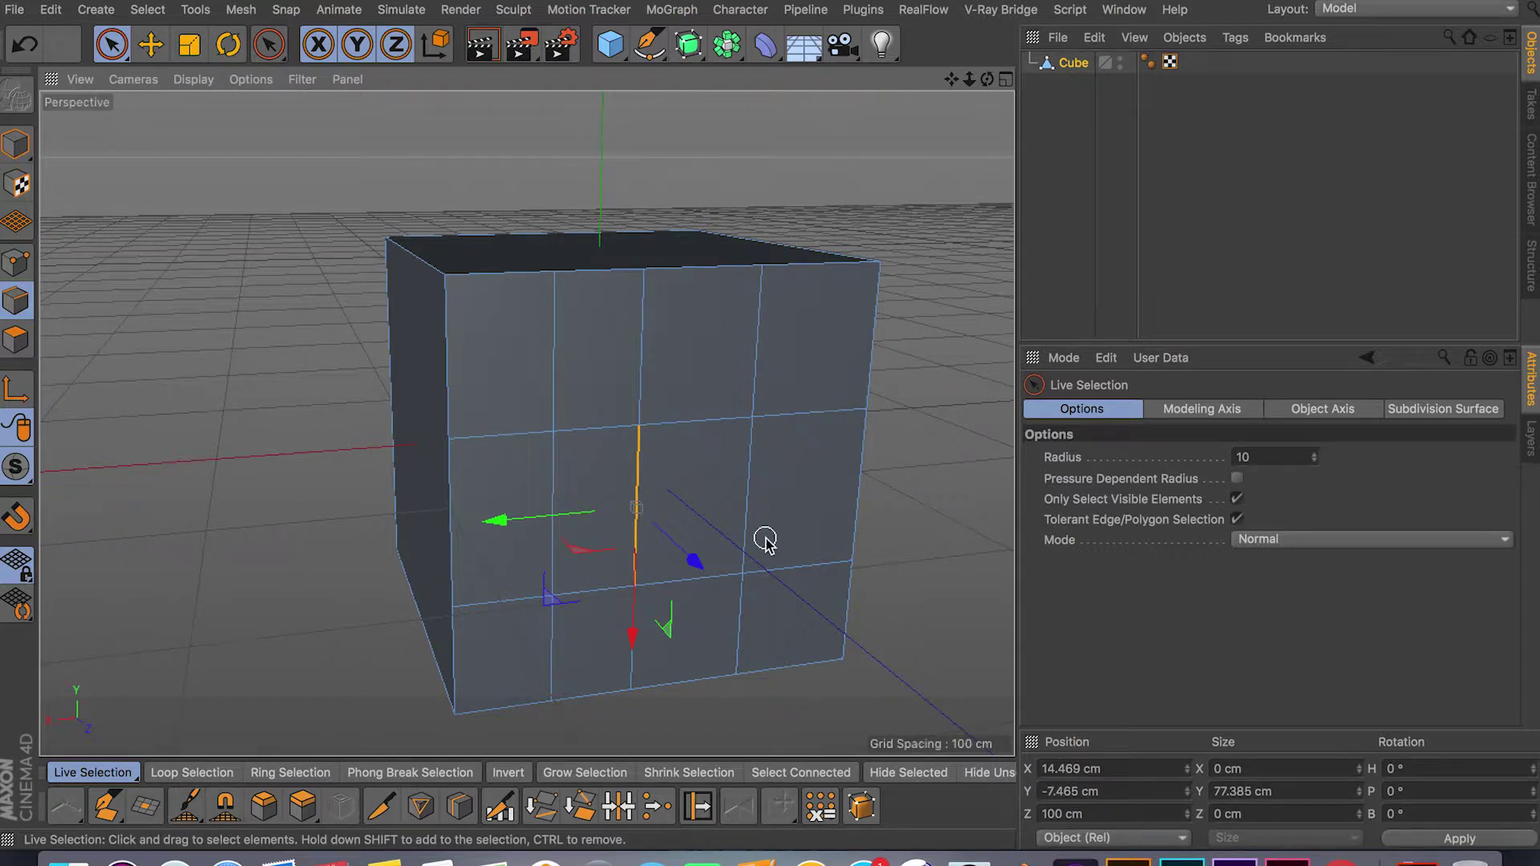
{"action": "key", "text": "Delete"}
In polygon mode, delete the merged middle polygon of the front face to open a window-like hole.
{"action": "left_click", "coordinate": [16, 339]}
{"action": "left_click", "coordinate": [592, 474]}
{"action": "mouse_move", "coordinate": [838, 634]}
{"action": "left_mouse_down", "text": "alt"}
{"action": "mouse_move", "coordinate": [850, 565]}
{"action": "mouse_move", "coordinate": [846, 629]}
{"action": "left_mouse_up", "text": "alt"}
{"action": "key", "text": "Delete"}
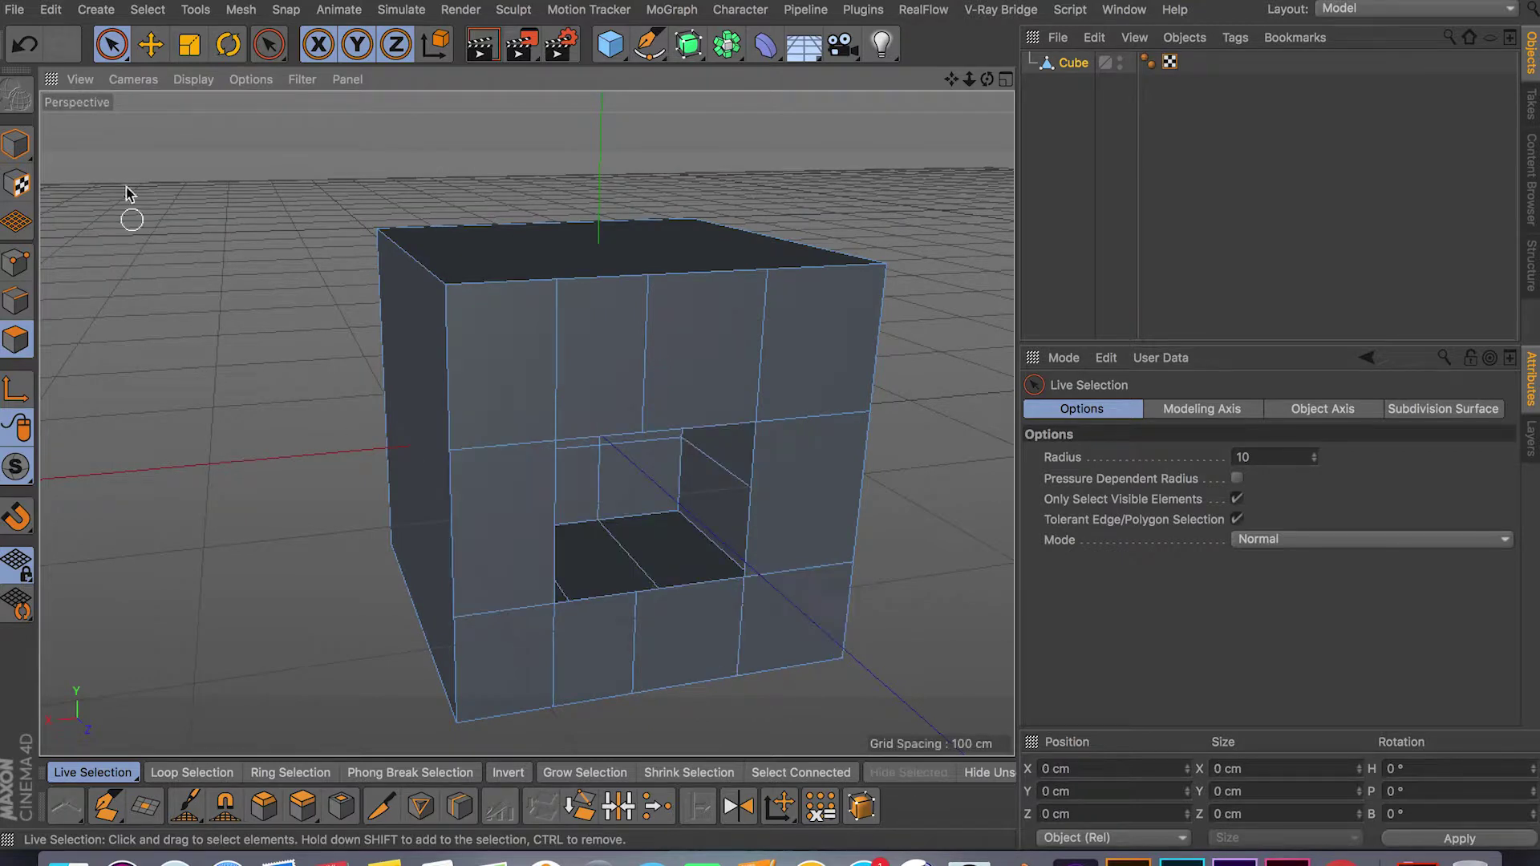
Select the border edges of the front face's window hole and extrude them inward to about Z 41 cm.
{"action": "left_click", "coordinate": [16, 301]}
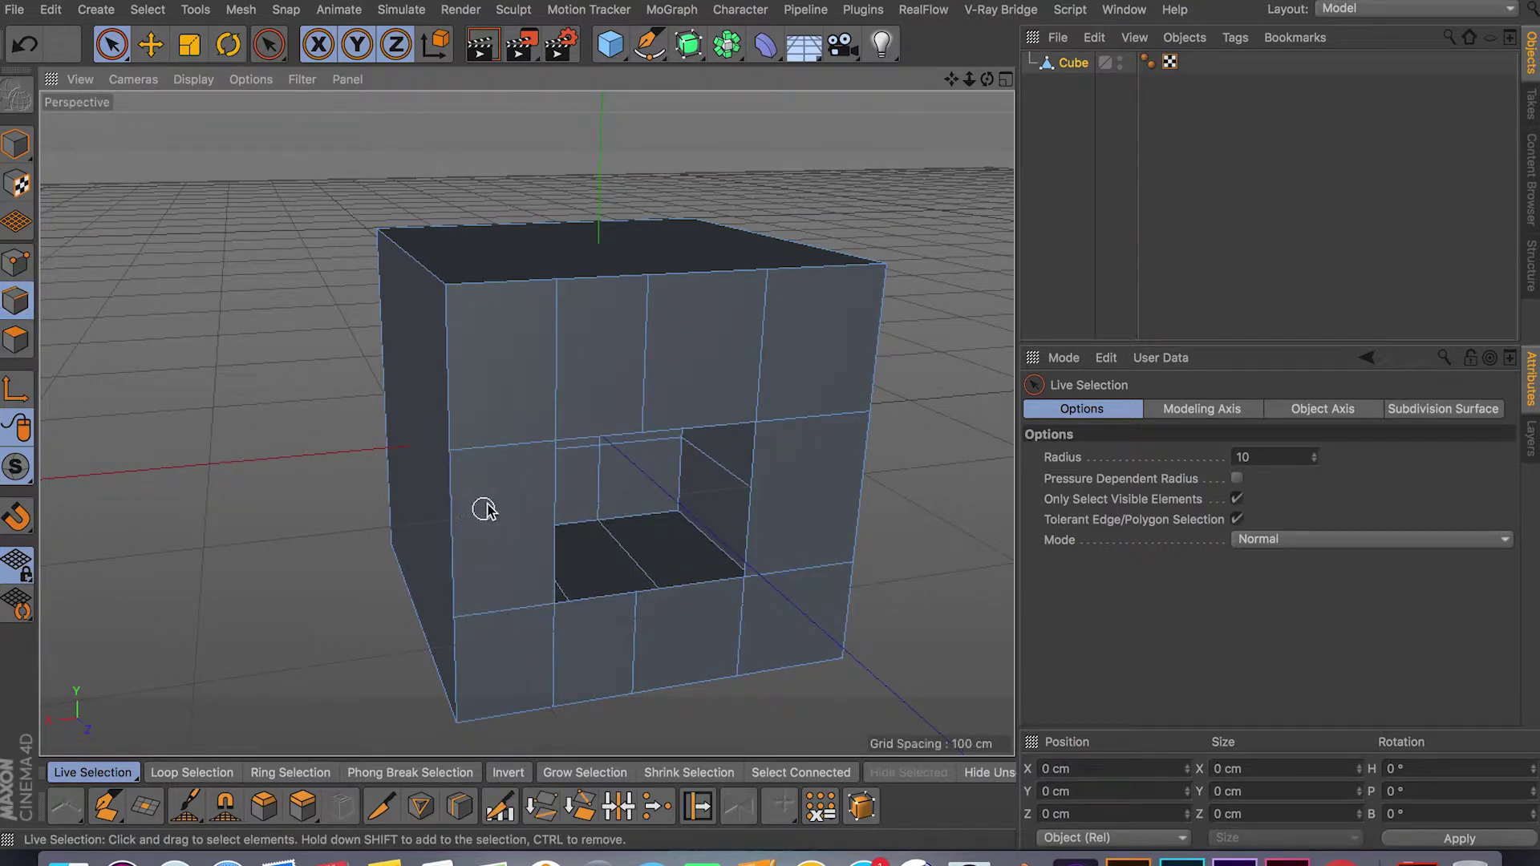
{"action": "left_click", "coordinate": [592, 434]}
{"action": "left_click", "coordinate": [700, 425], "text": "shift"}
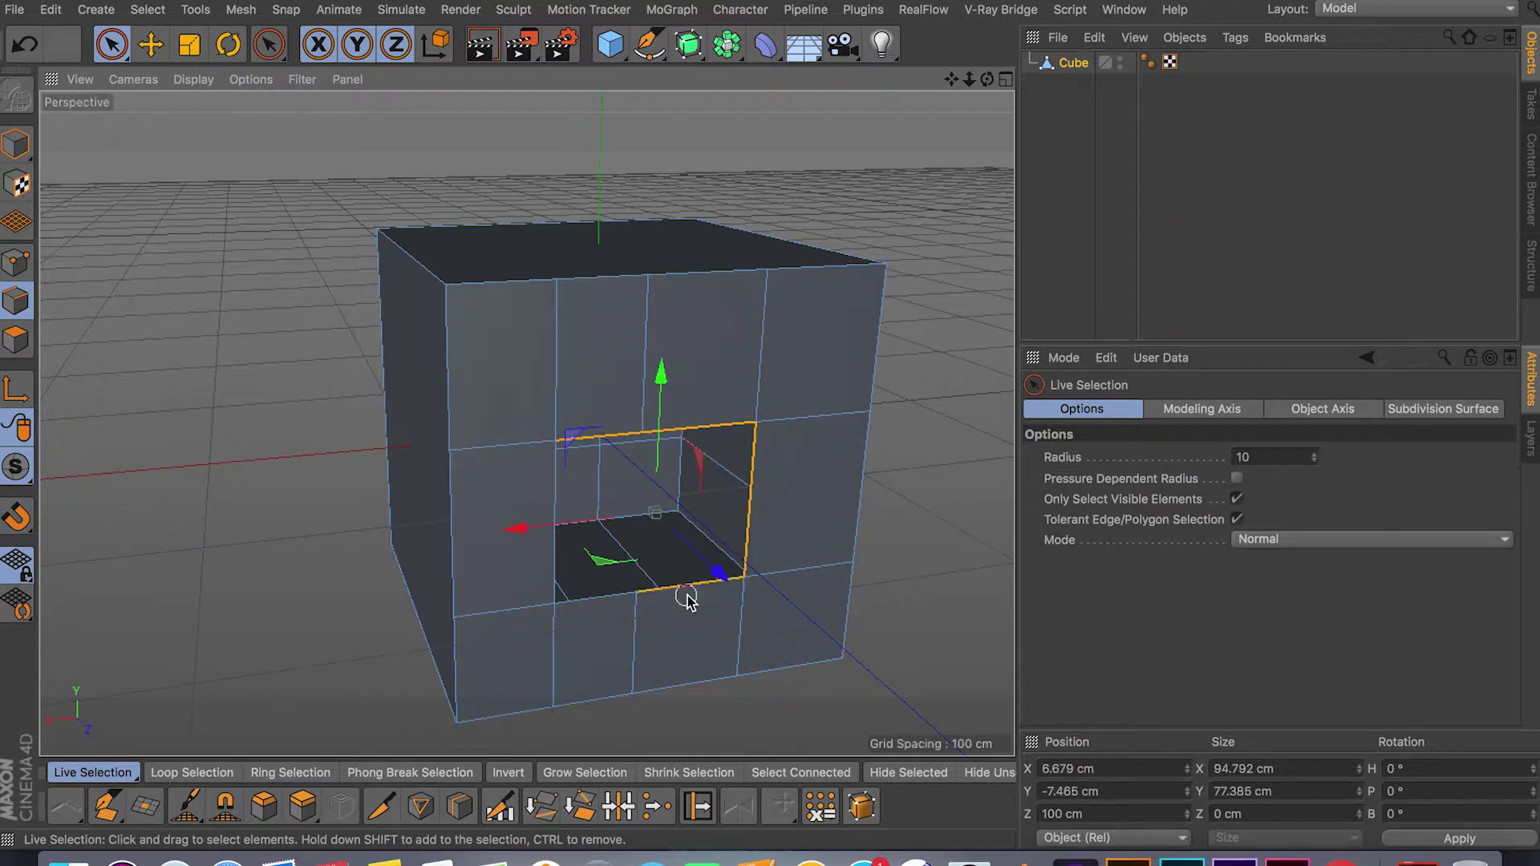
{"action": "left_click", "coordinate": [592, 598], "text": "shift"}
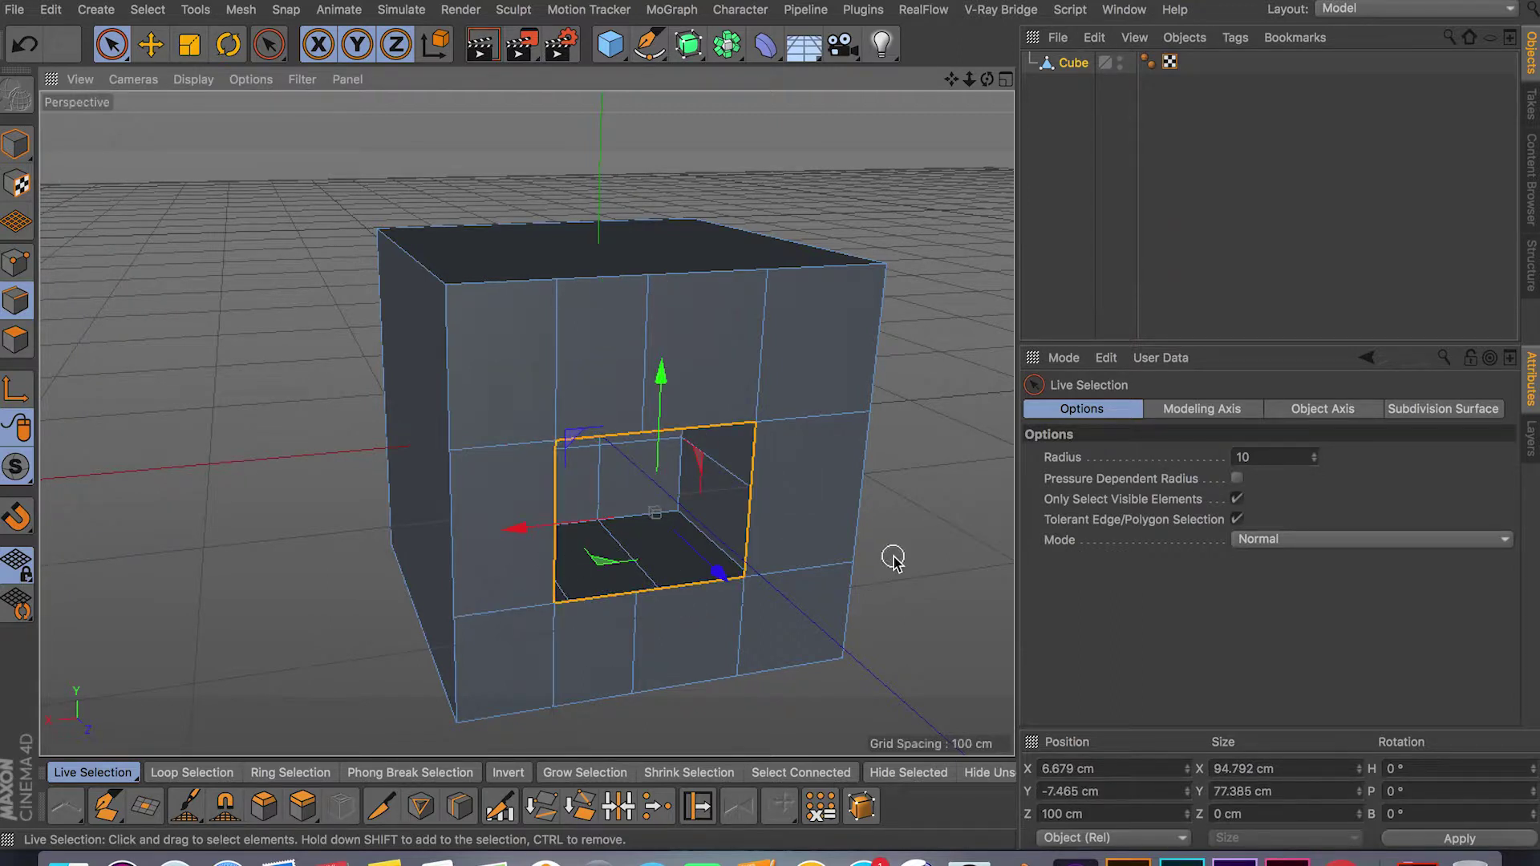
{"action": "key", "text": "e"}
{"action": "left_click_drag", "start_coordinate": [721, 573], "coordinate": [794, 680]}
{"action": "key", "text": "ctrl+z"}
Close the back of the window recess with Close Polygon Hole.
{"action": "left_click", "coordinate": [145, 807]}
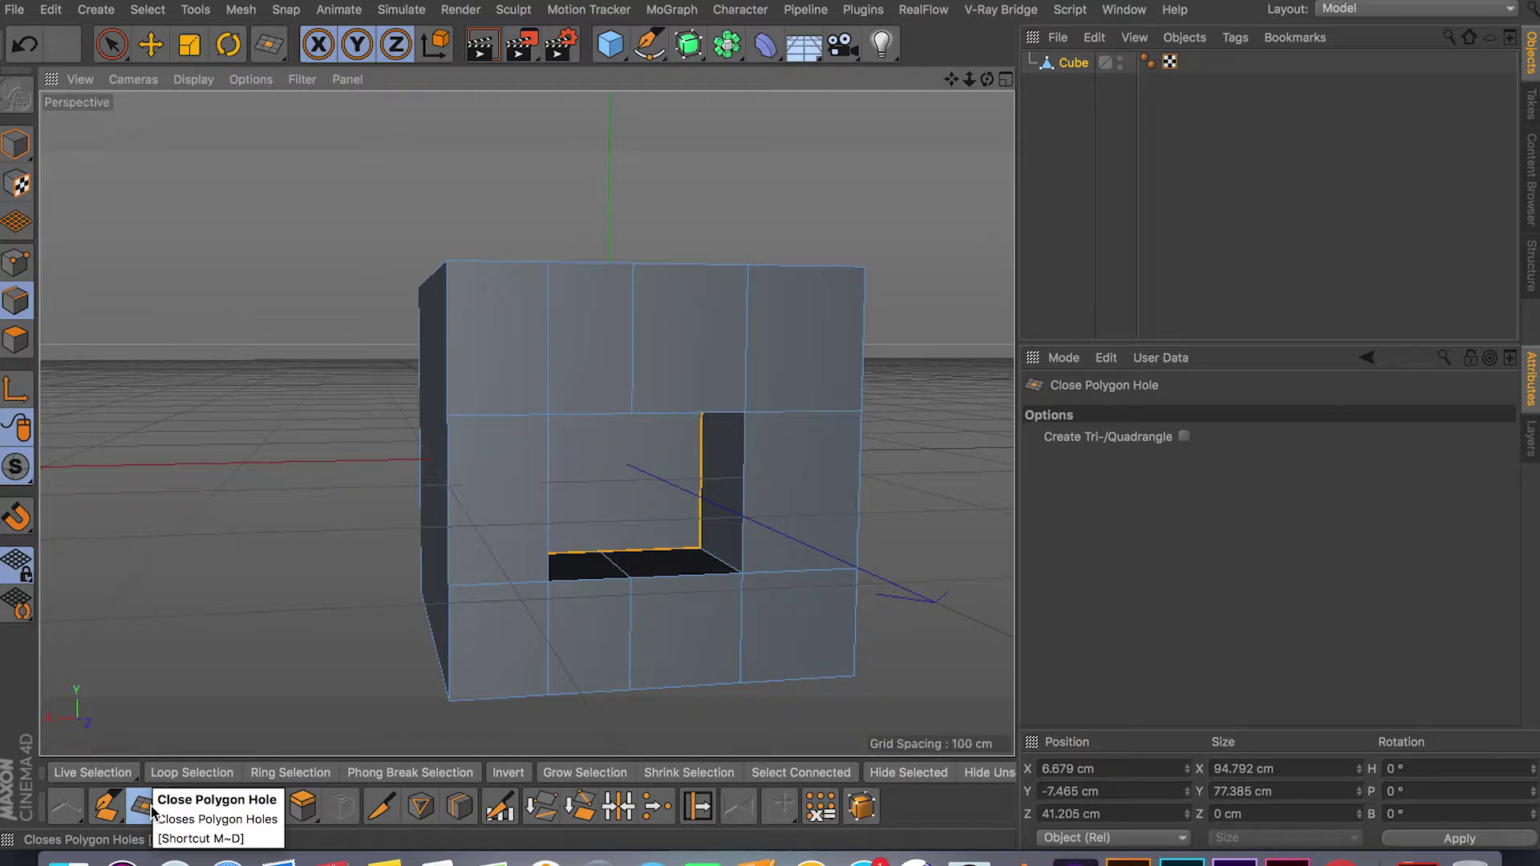
{"action": "key", "text": "space"}
{"action": "scroll", "coordinate": [487, 481], "scroll_direction": "down", "scroll_amount": 2}
{"action": "left_click_drag", "start_coordinate": [487, 481], "coordinate": [513, 362], "text": "alt"}
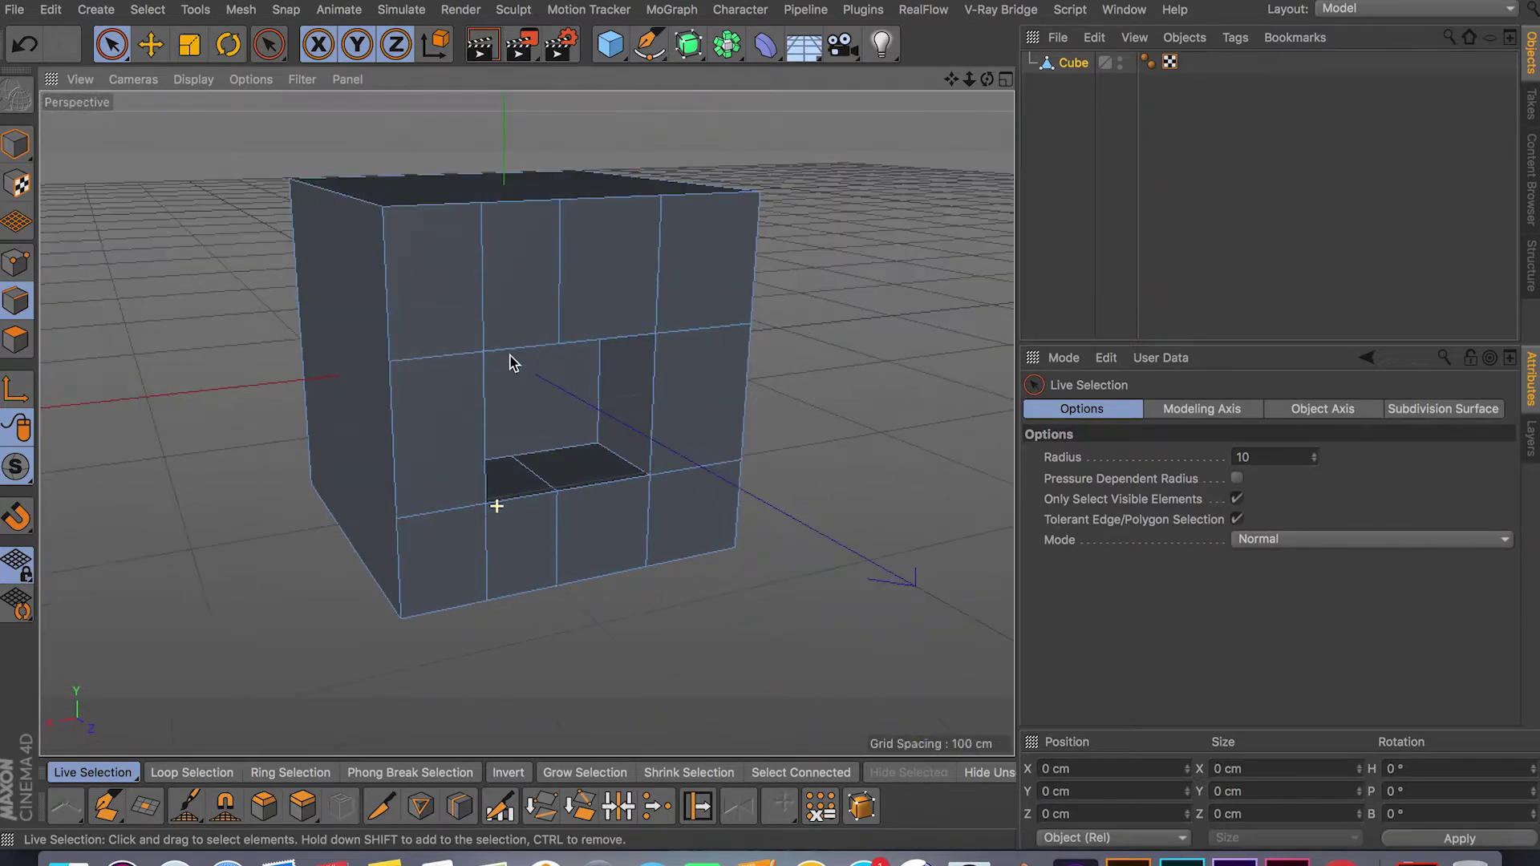
Put the cube under a new Subdivision Surface, and disable the smoothing after inspecting the rounded recess.
{"action": "left_click", "coordinate": [689, 45]}
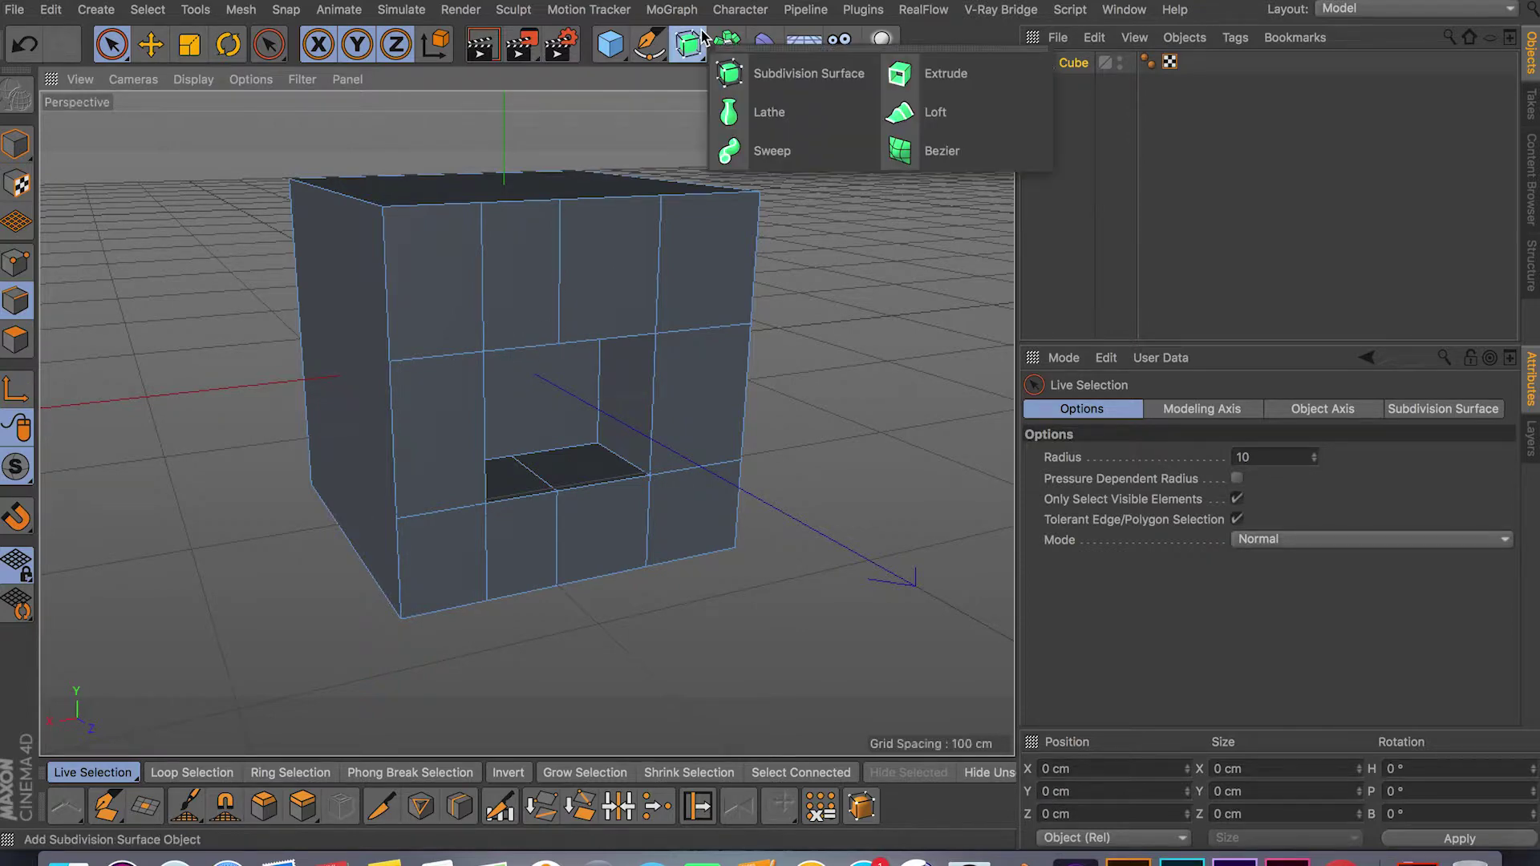
{"action": "left_click", "coordinate": [805, 76]}
{"action": "left_click_drag", "start_coordinate": [1078, 84], "coordinate": [1087, 68]}
{"action": "left_click_drag", "start_coordinate": [413, 292], "coordinate": [256, 268], "text": "alt"}
{"action": "left_click", "coordinate": [11, 142]}
{"action": "left_click_drag", "start_coordinate": [526, 358], "coordinate": [651, 374], "text": "alt"}
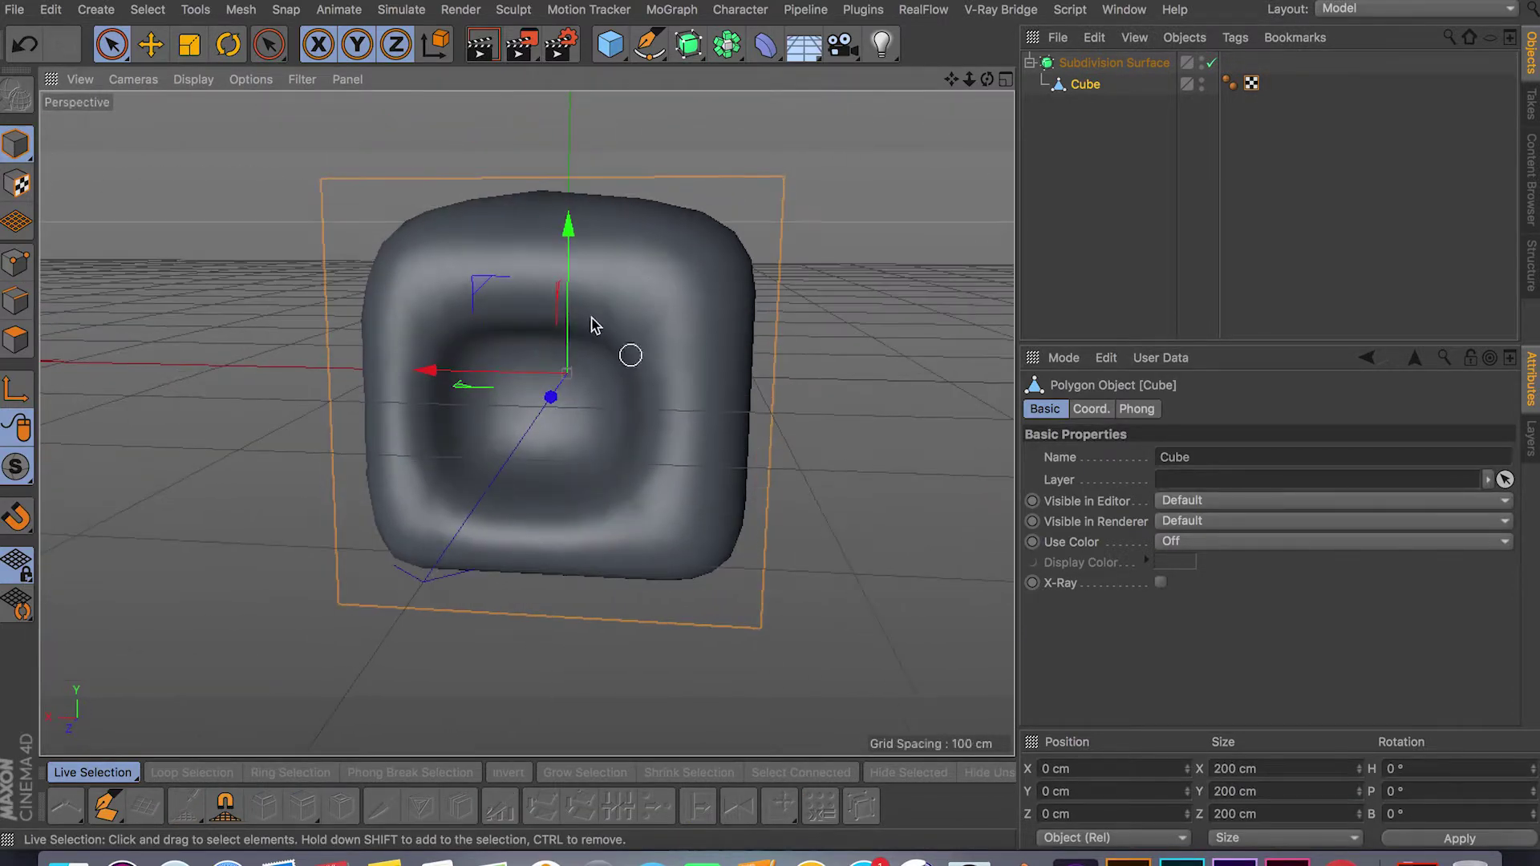
{"action": "left_click_drag", "start_coordinate": [620, 594], "coordinate": [275, 704], "text": "alt"}
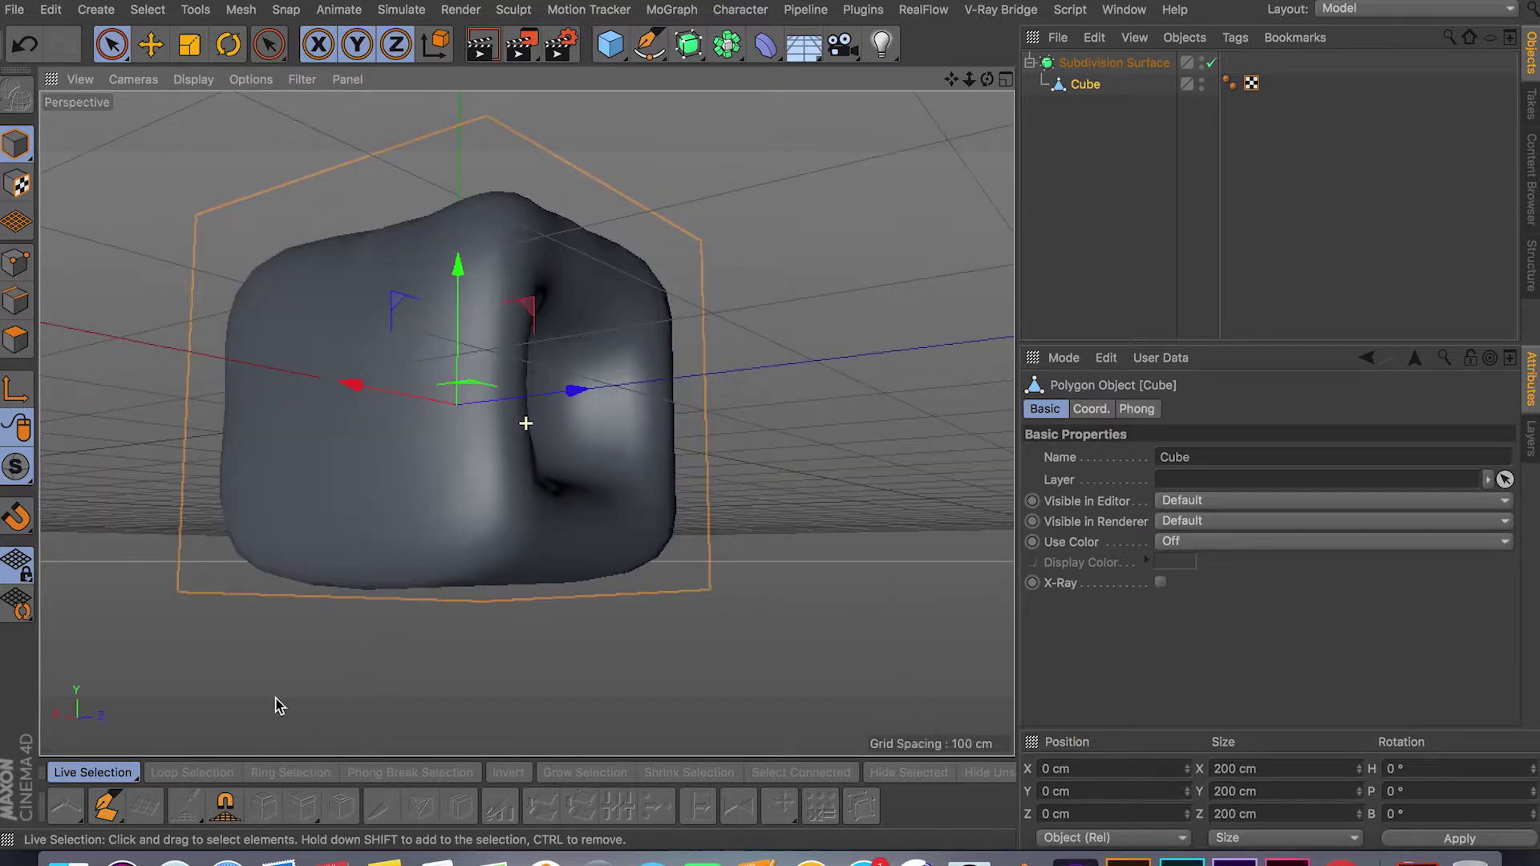
{"action": "key", "text": "q"}
{"action": "left_click_drag", "start_coordinate": [689, 447], "coordinate": [449, 377], "text": "alt"}
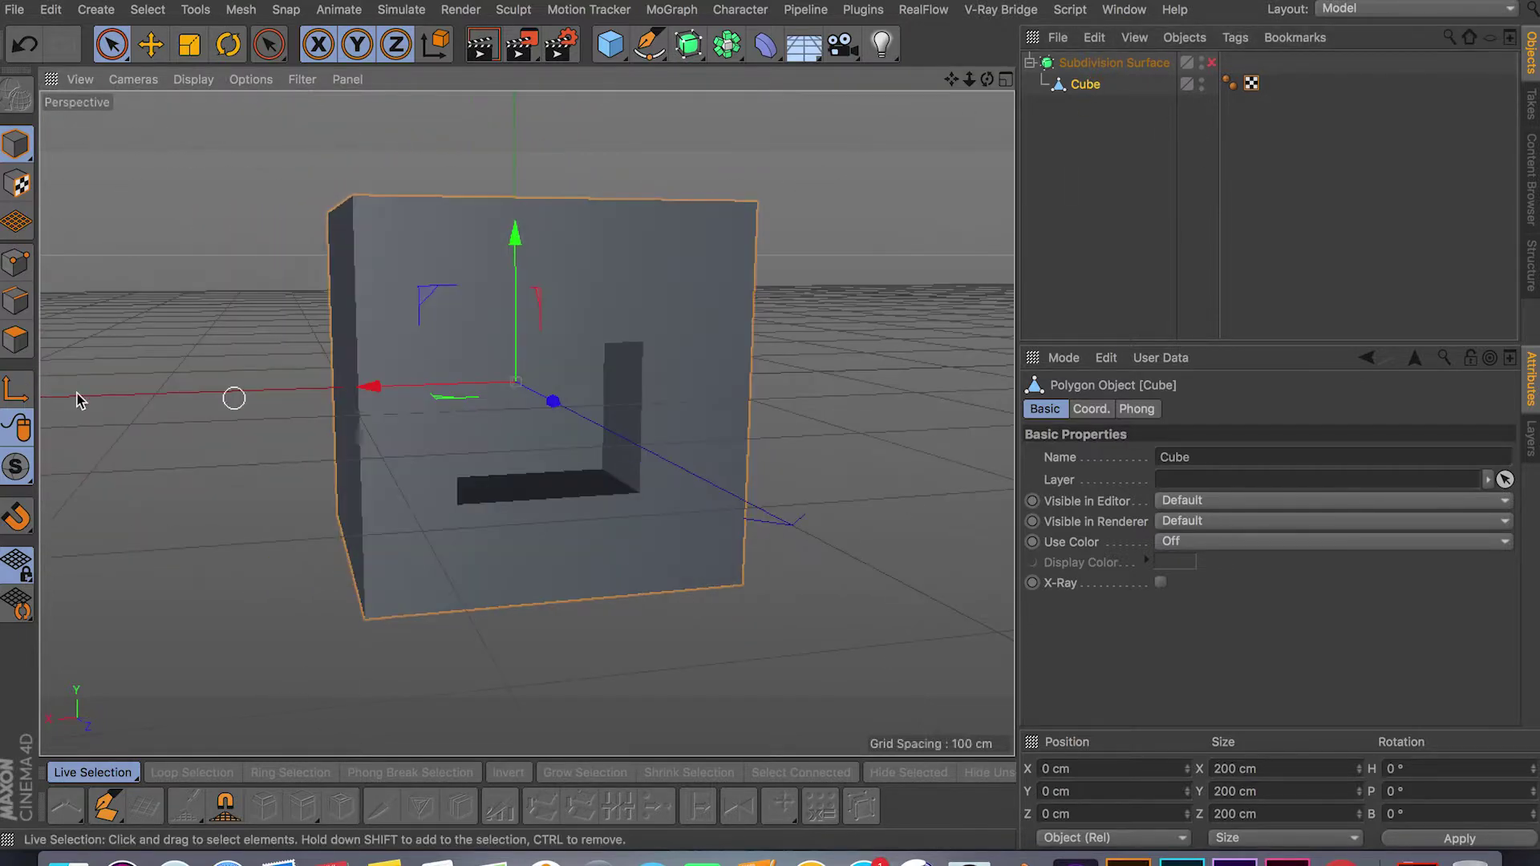
In point mode, delete the three cut points along the front face's top edge.
{"action": "left_click", "coordinate": [16, 301]}
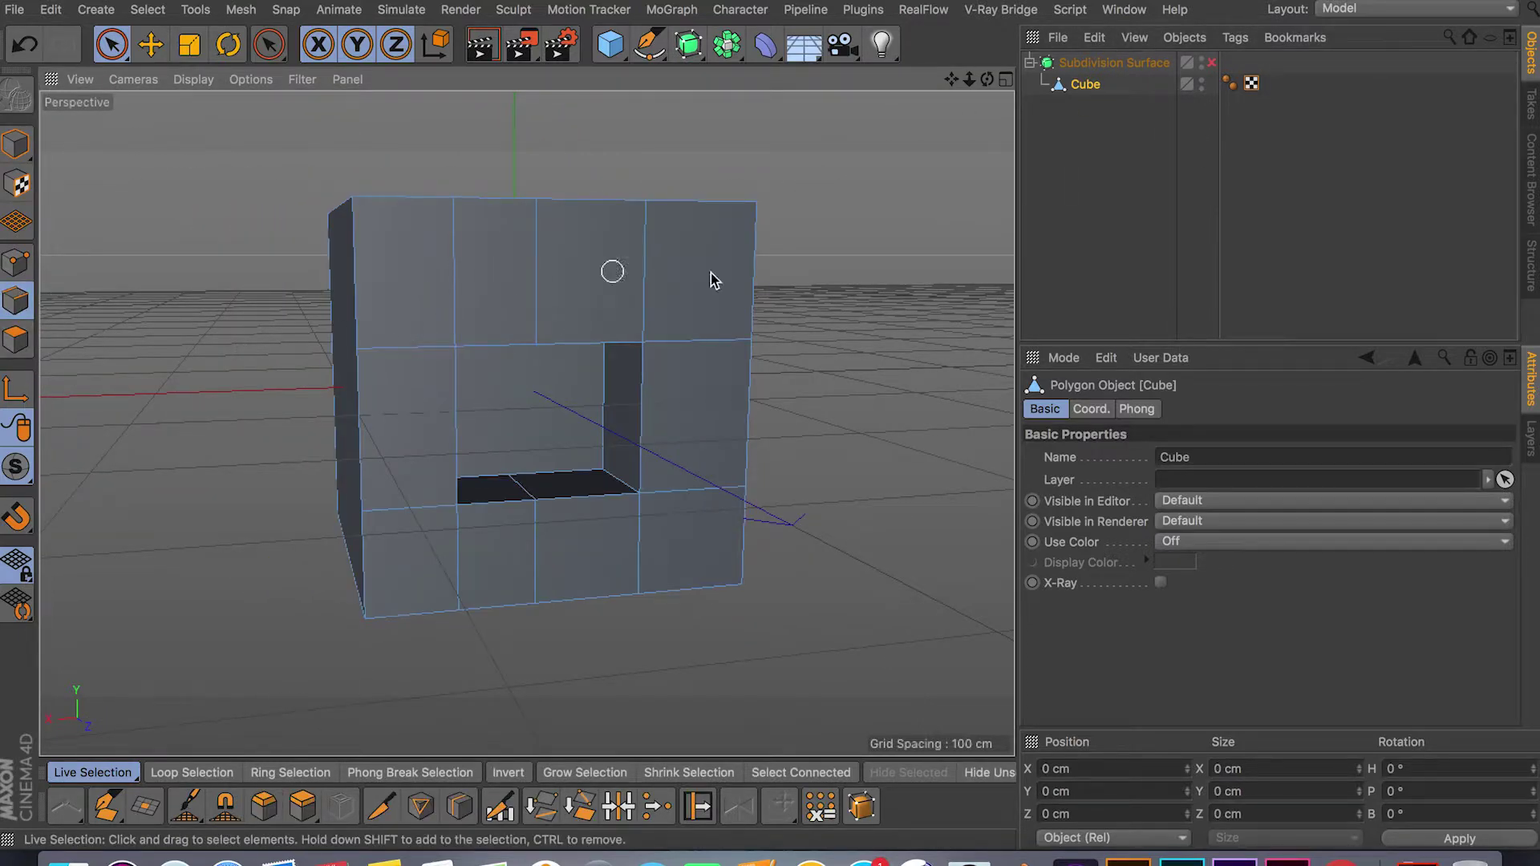
{"action": "left_click_drag", "start_coordinate": [762, 405], "coordinate": [725, 350], "text": "alt"}
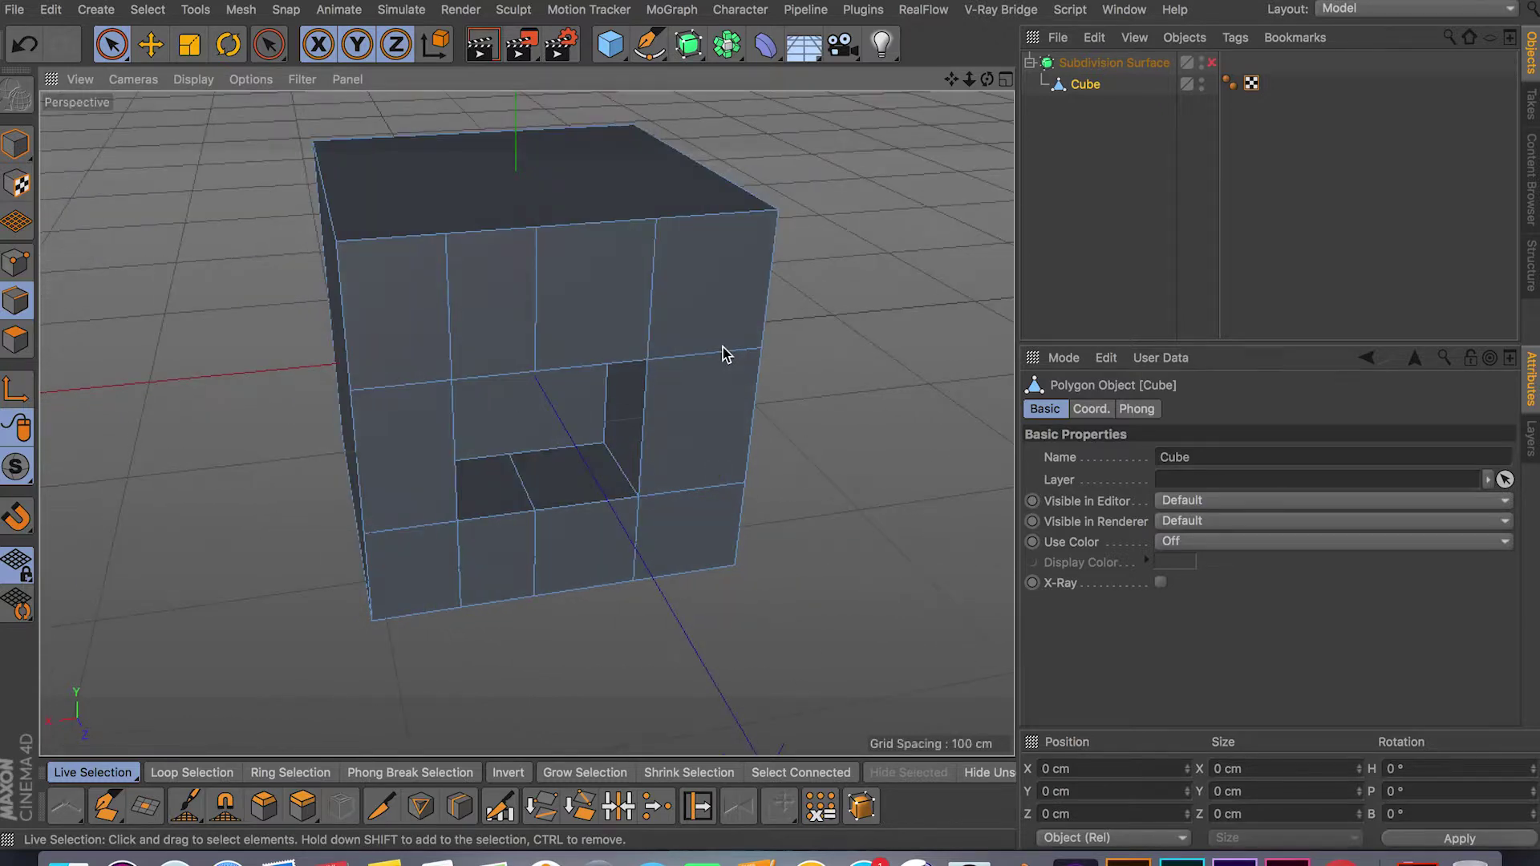
{"action": "left_click", "coordinate": [15, 263]}
{"action": "left_click_drag", "start_coordinate": [153, 272], "coordinate": [440, 377], "text": "alt"}
{"action": "left_click", "coordinate": [433, 360]}
{"action": "key", "text": "Delete"}
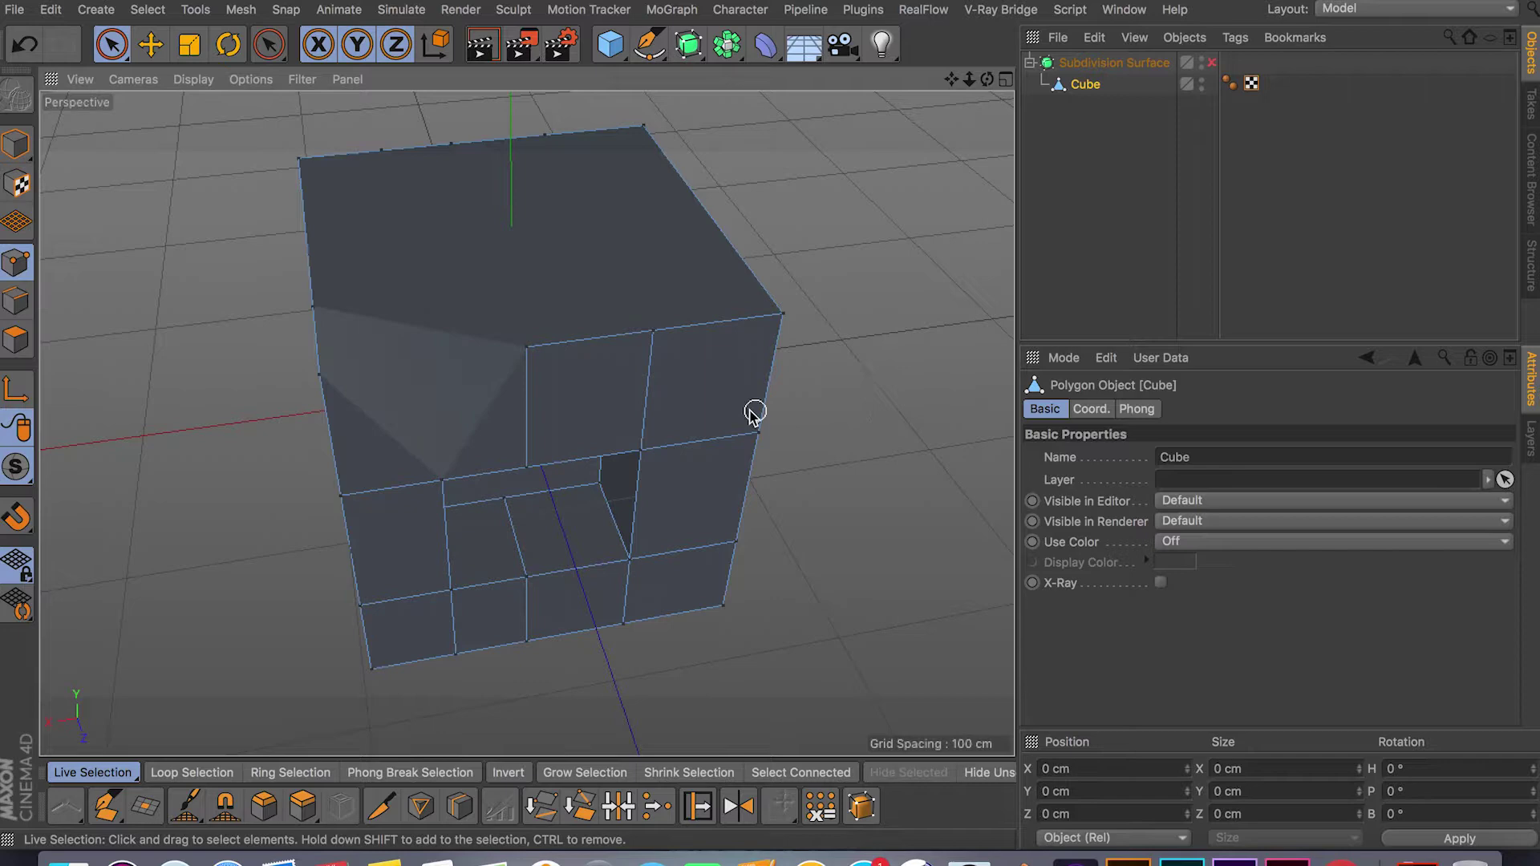
{"action": "left_click", "coordinate": [527, 353]}
{"action": "key", "text": "Delete"}
{"action": "left_click", "coordinate": [654, 336]}
{"action": "key", "text": "Delete"}
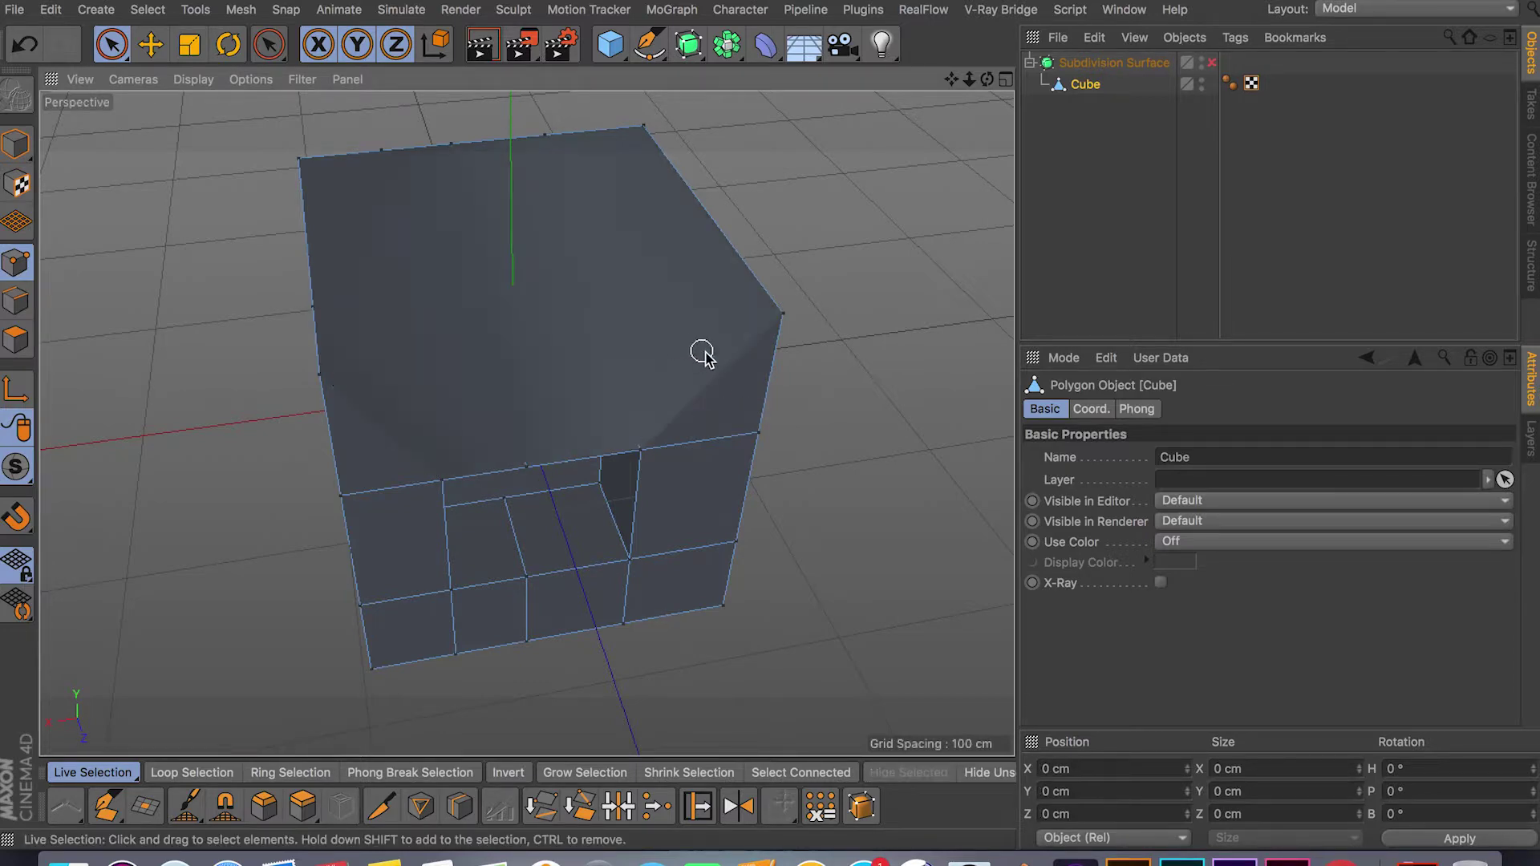
Use Line Cut to connect the three points above the window with the three matching points on the top face's back edge.
{"action": "left_click_drag", "start_coordinate": [733, 371], "coordinate": [816, 504], "text": "alt"}
{"action": "left_click", "coordinate": [381, 807]}
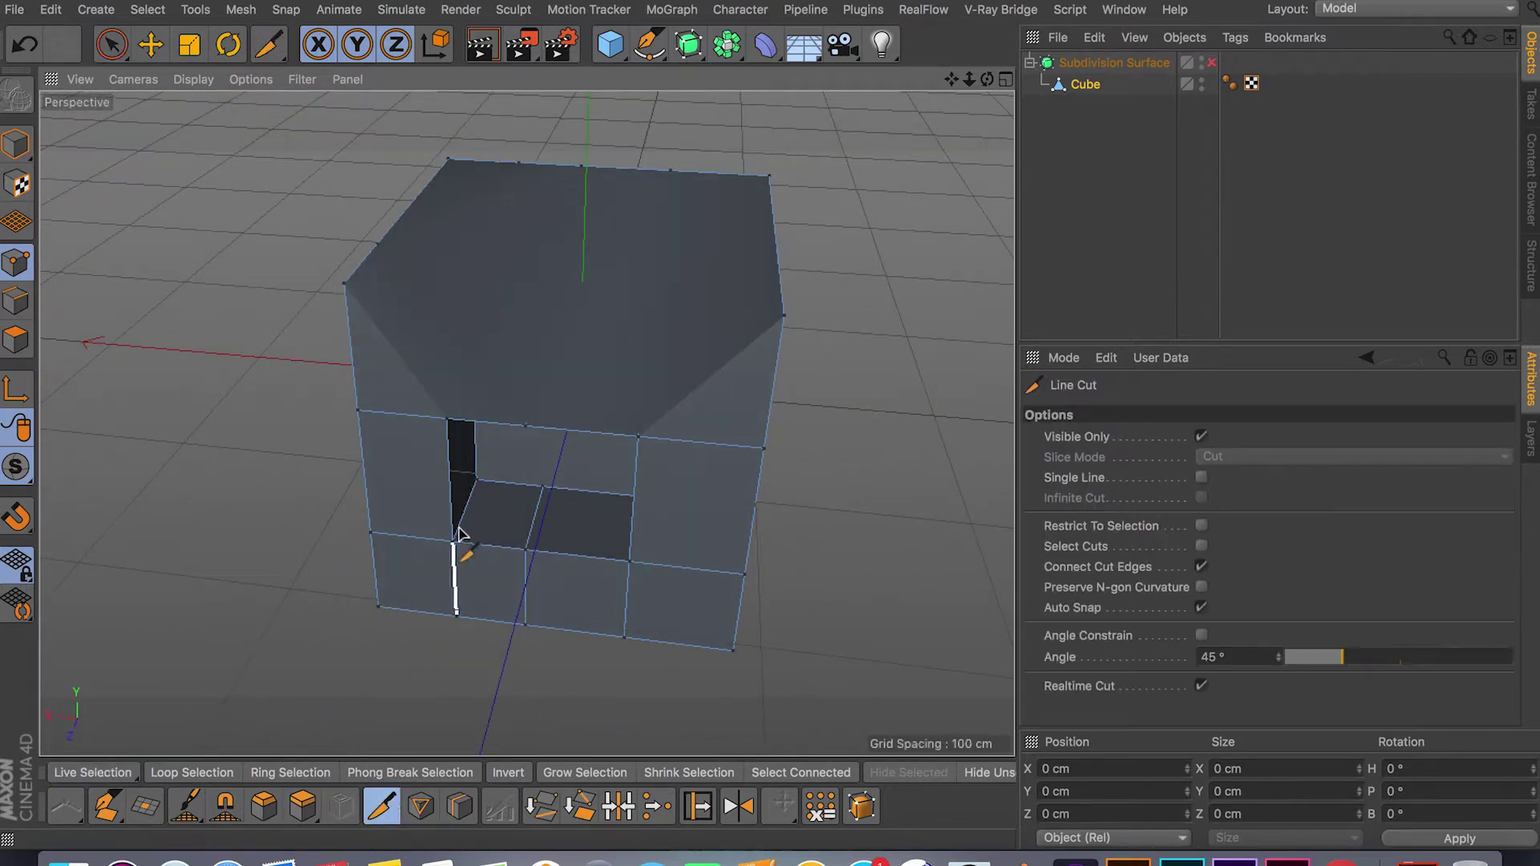
{"action": "left_click", "coordinate": [447, 418]}
{"action": "left_click", "coordinate": [519, 164]}
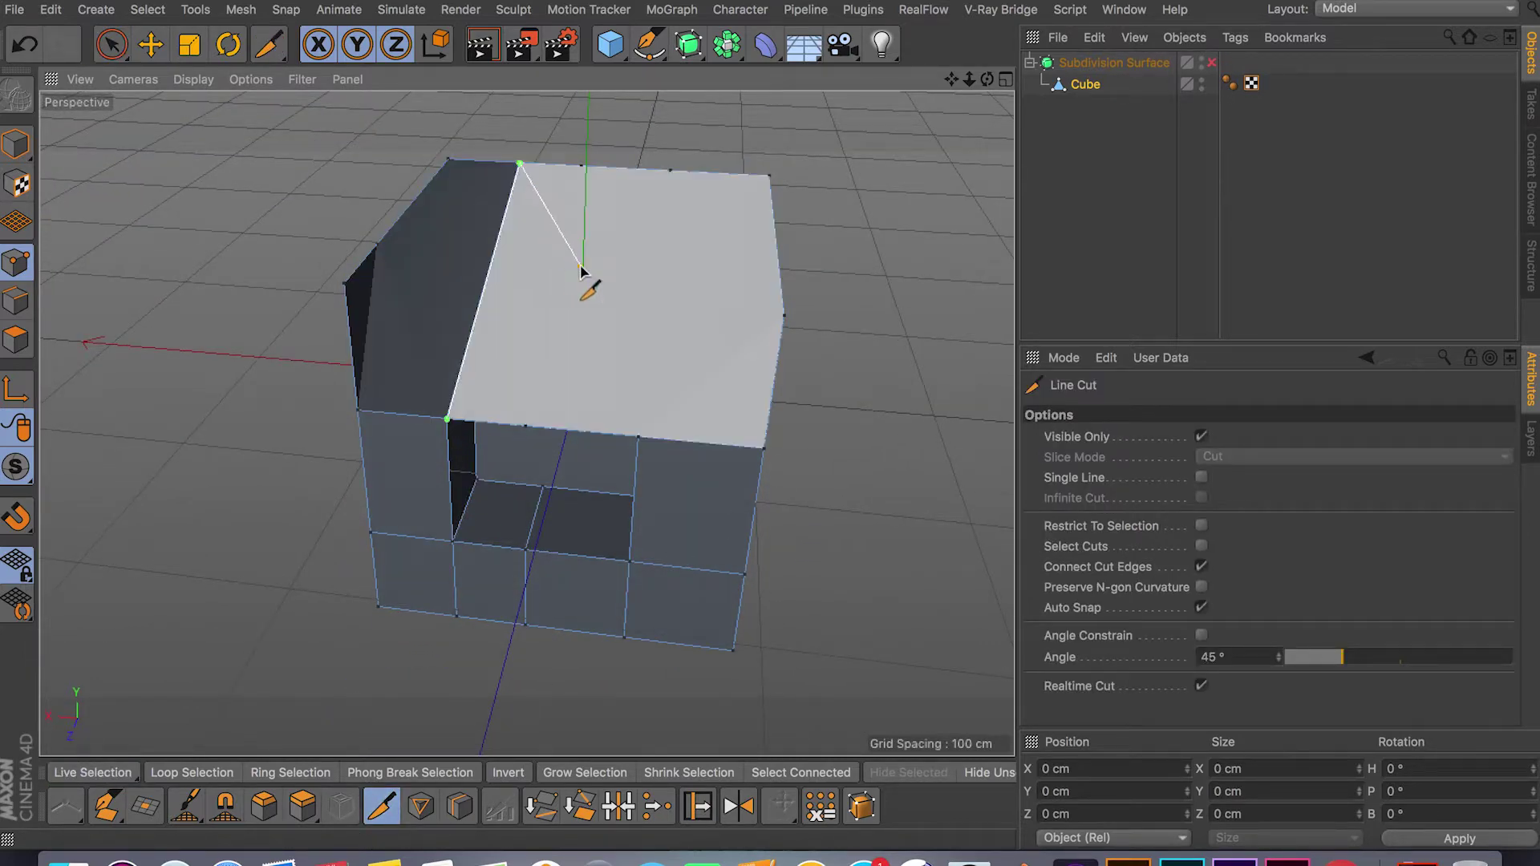
{"action": "left_click", "coordinate": [526, 427]}
{"action": "left_click", "coordinate": [581, 167]}
{"action": "left_click", "coordinate": [638, 437]}
{"action": "left_click", "coordinate": [671, 170]}
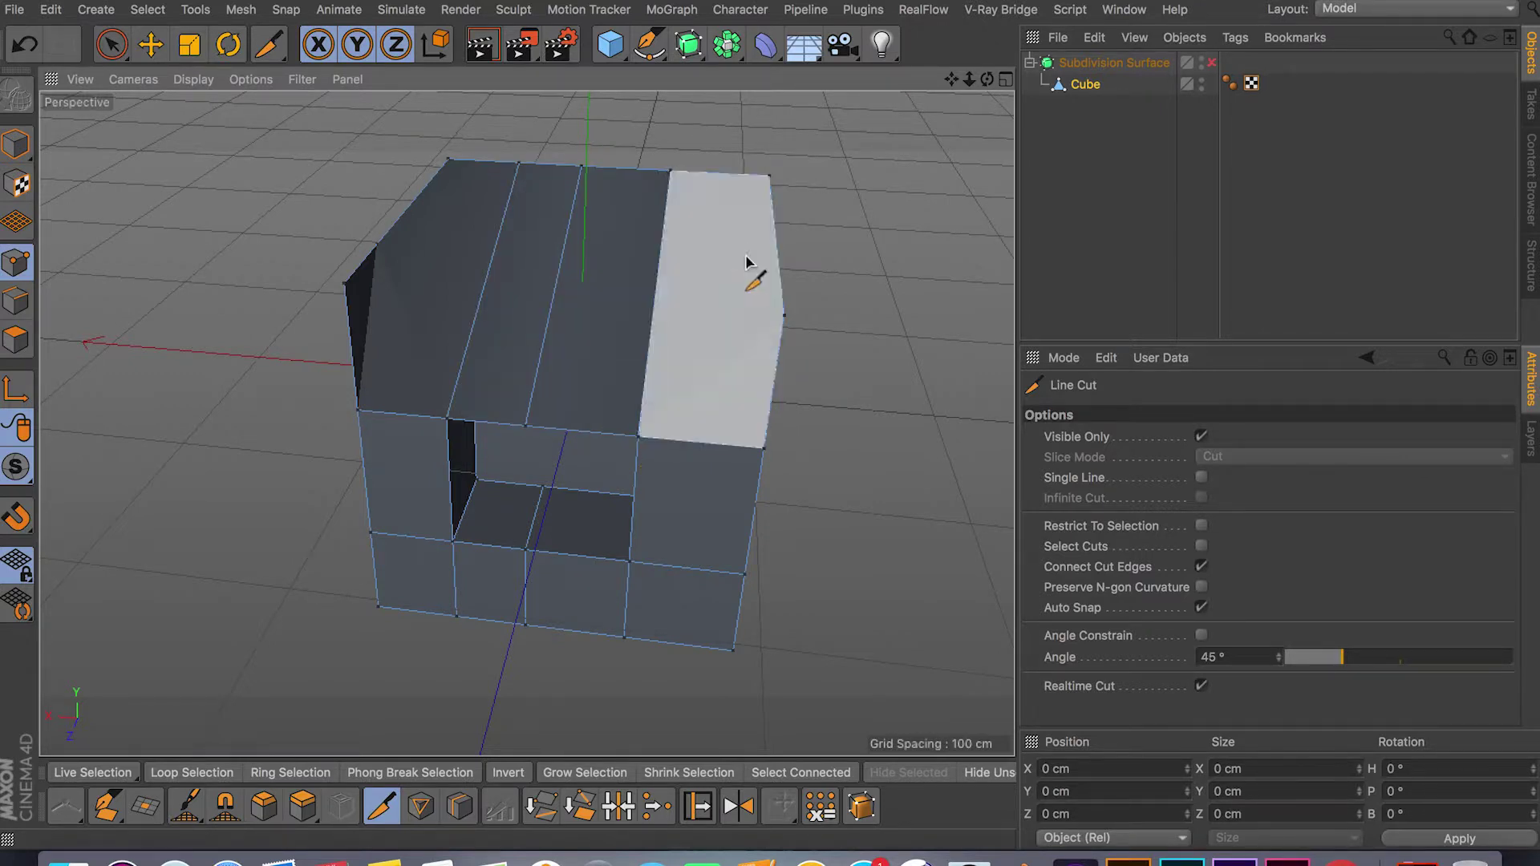
Make a Line Cut across the sloped strips from the right front corner point to the point on the left edge.
{"action": "left_click", "coordinate": [784, 316]}
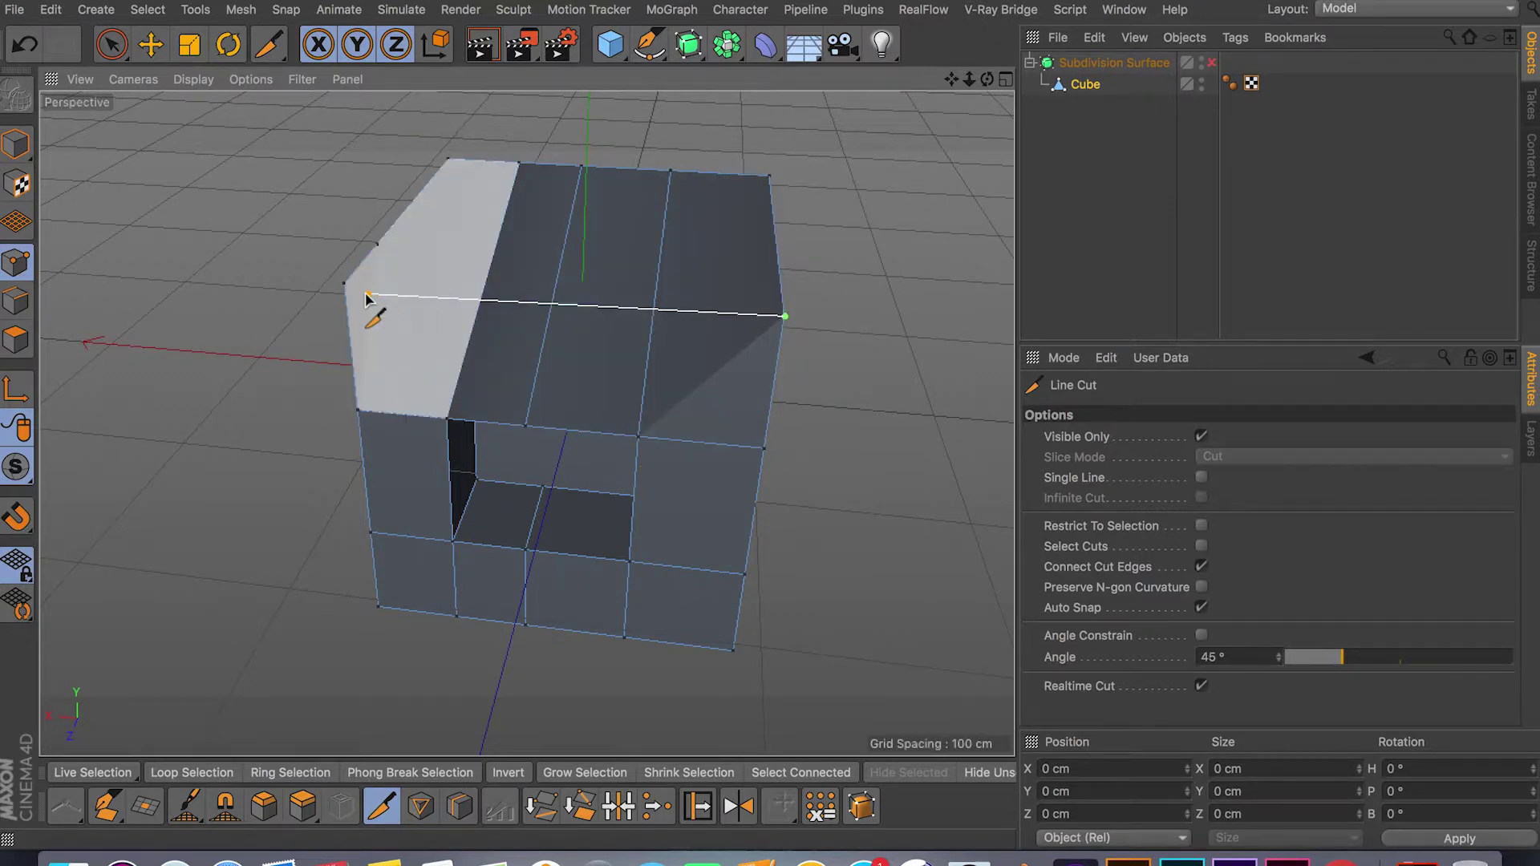
{"action": "left_click", "coordinate": [382, 255]}
{"action": "left_click_drag", "start_coordinate": [733, 389], "coordinate": [681, 316], "text": "alt"}
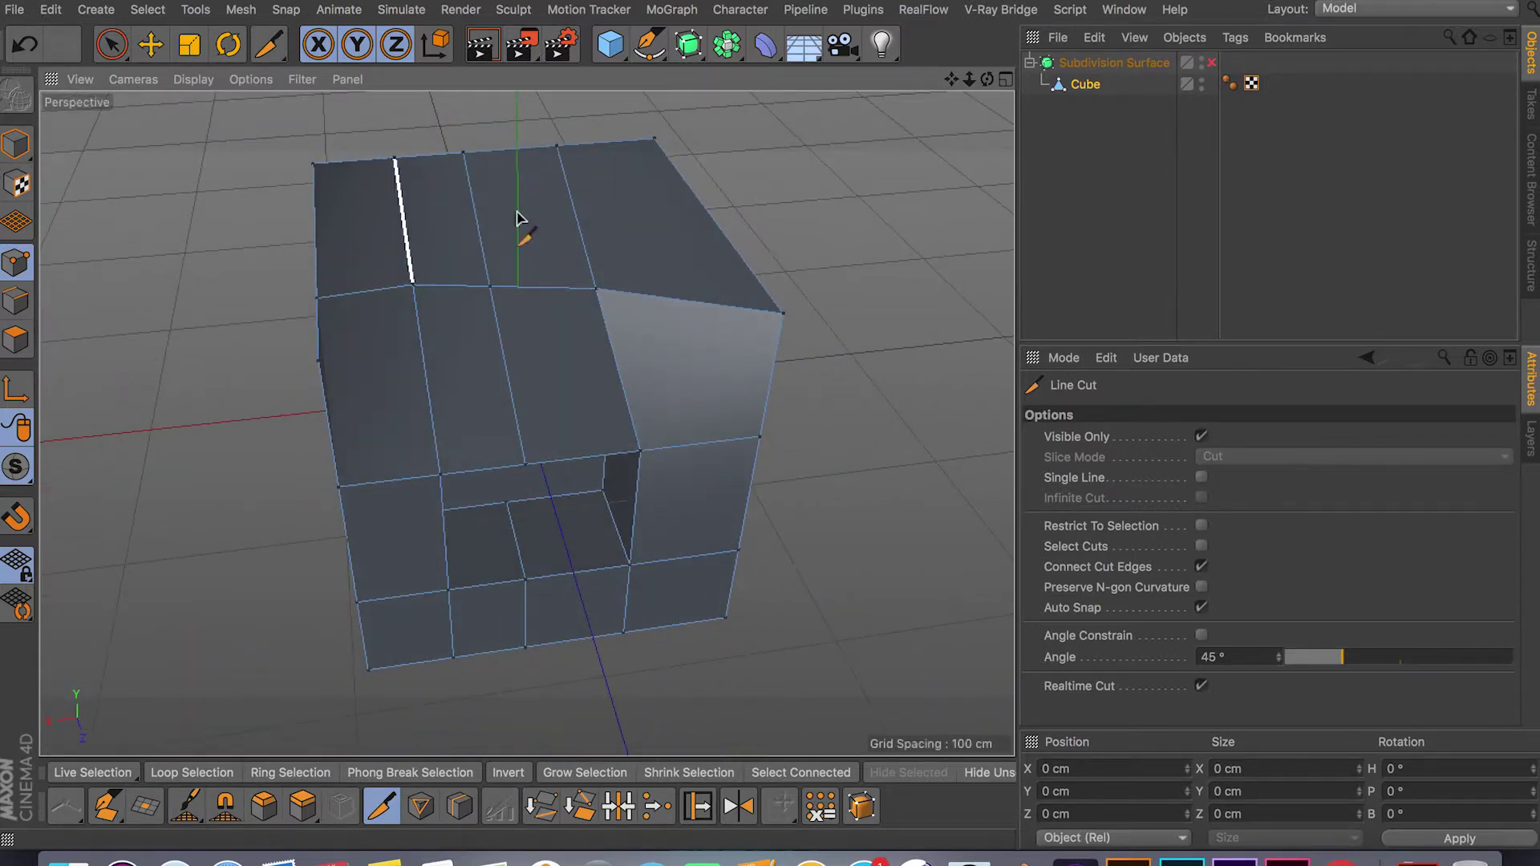
{"action": "left_click_drag", "start_coordinate": [629, 439], "coordinate": [368, 104], "text": "alt"}
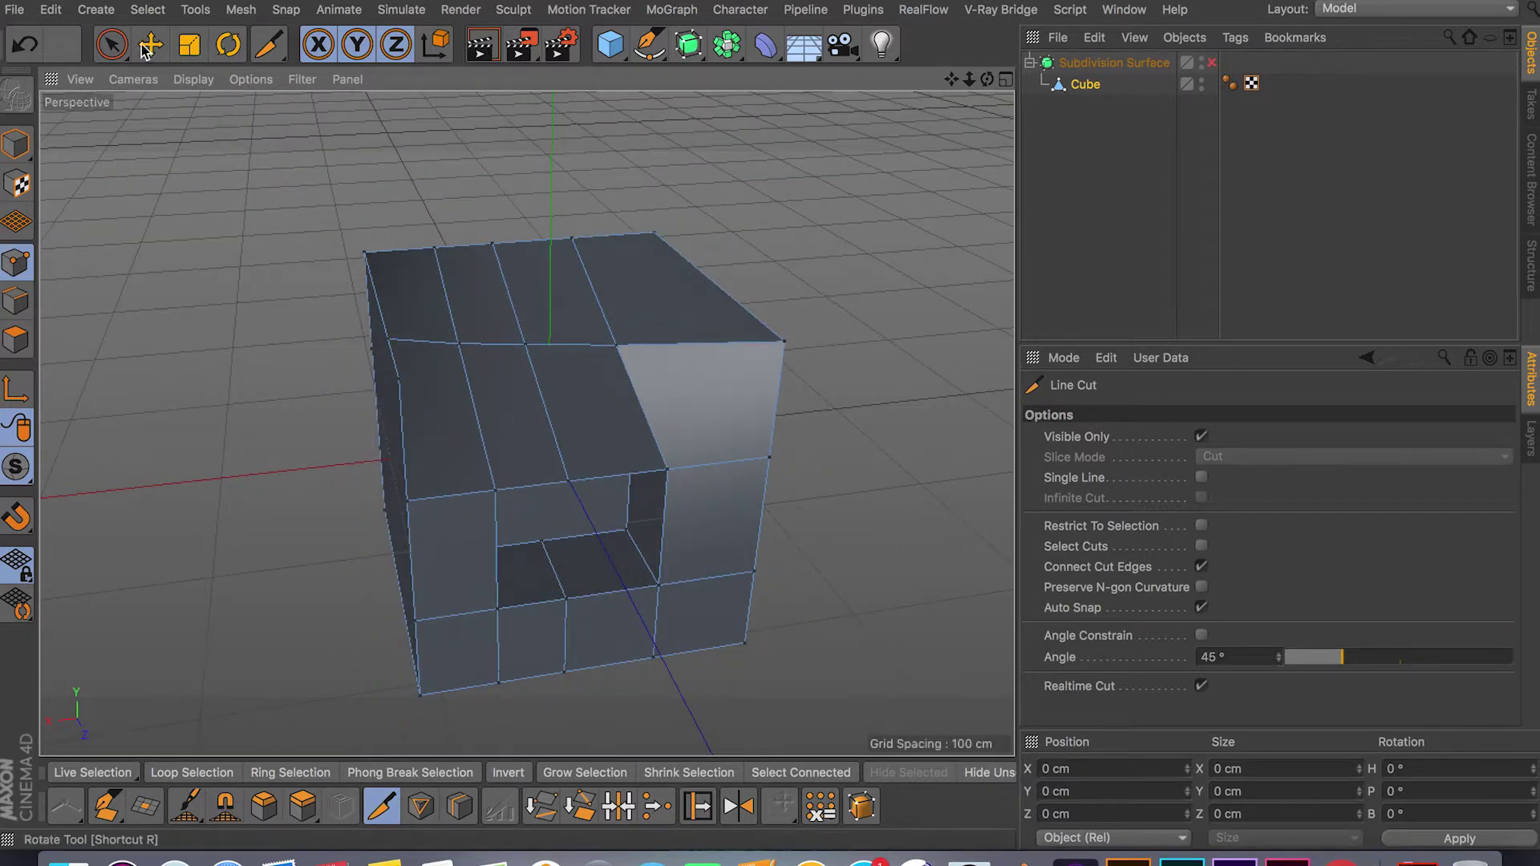
{"action": "left_click", "coordinate": [111, 45]}
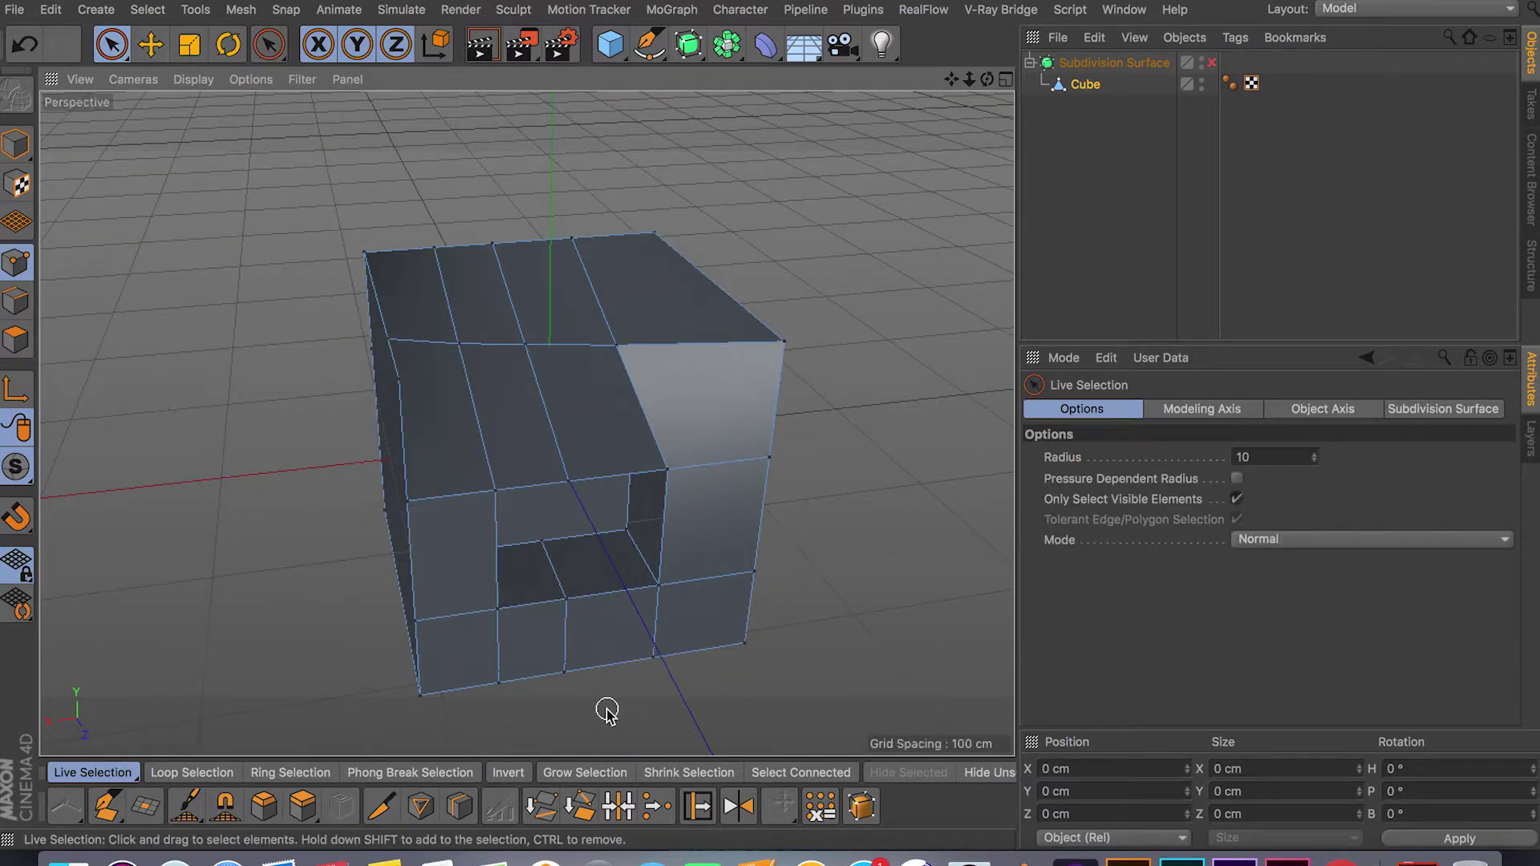
In edge mode, join the upper and lower edges of the left side face with Connect Points/Edges.
{"action": "key", "text": "Return"}
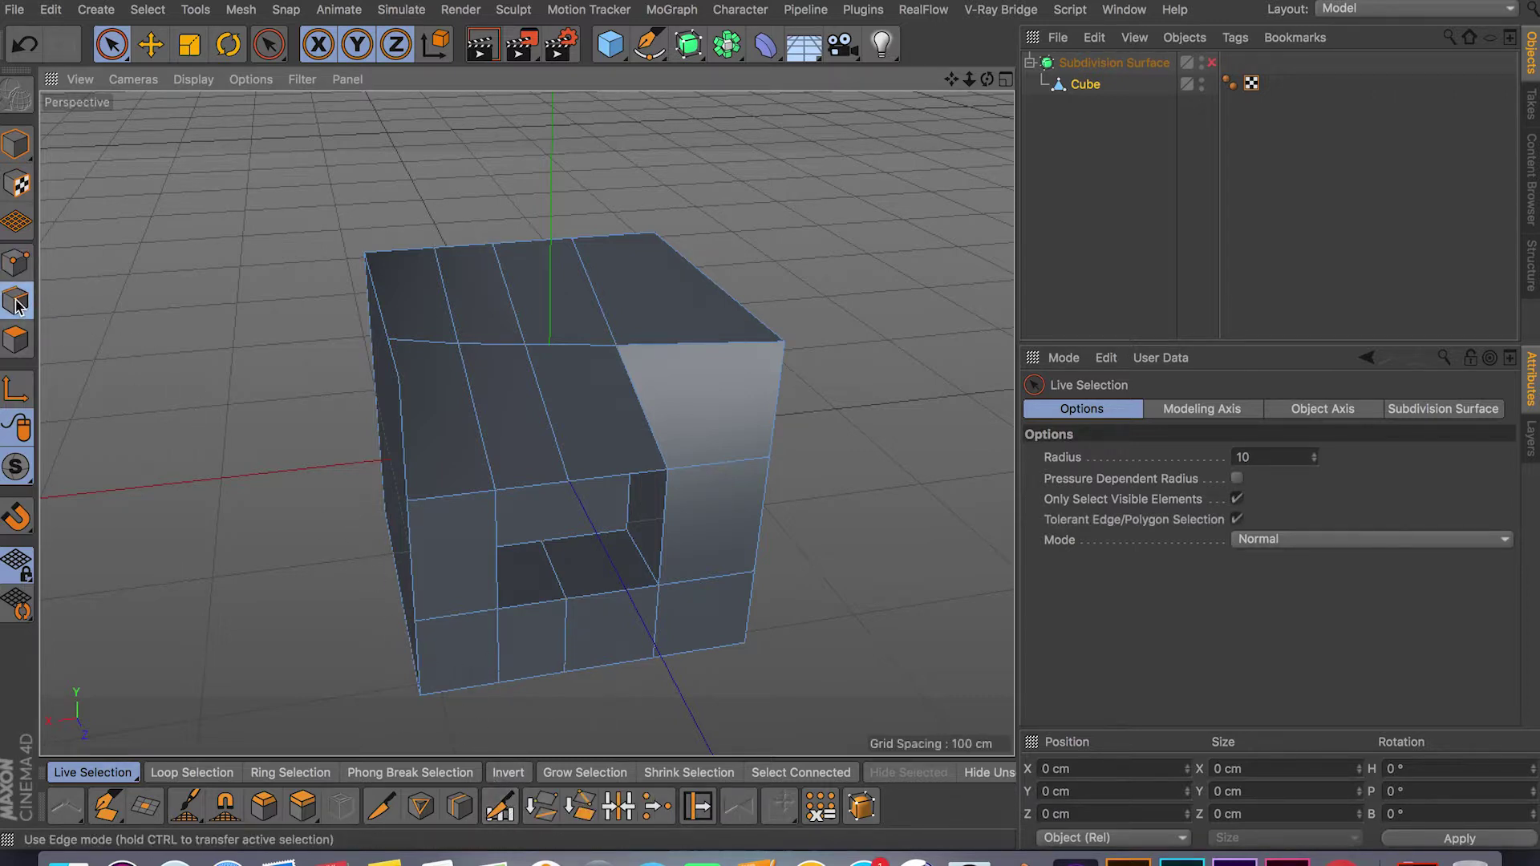
{"action": "left_click_drag", "start_coordinate": [523, 407], "coordinate": [504, 377], "text": "alt"}
{"action": "left_click", "coordinate": [500, 807]}
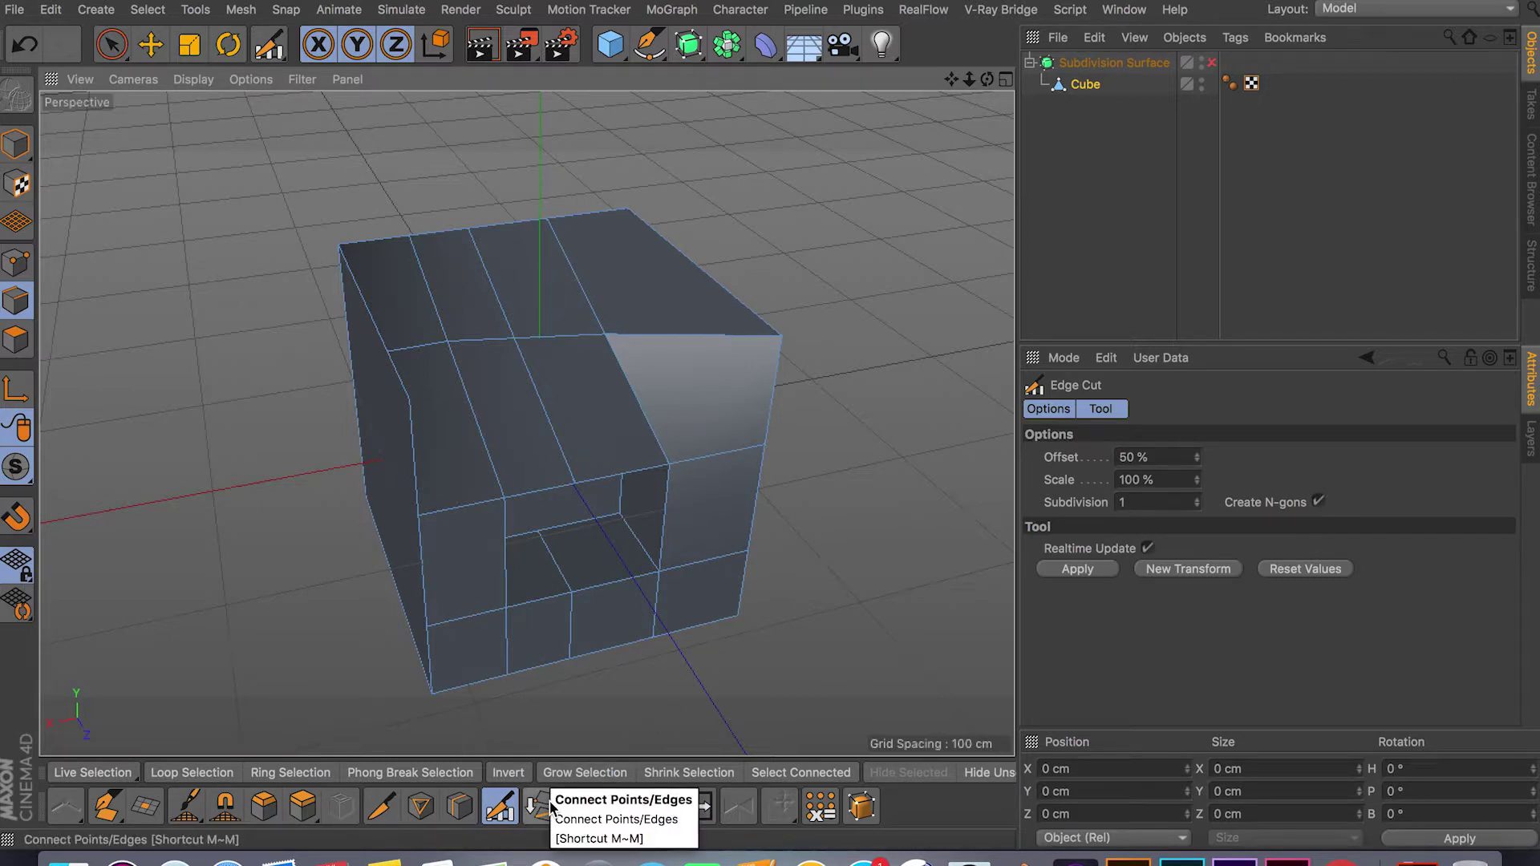
{"action": "left_click", "coordinate": [111, 44]}
{"action": "left_click_drag", "start_coordinate": [296, 254], "coordinate": [572, 373], "text": "alt"}
{"action": "left_click", "coordinate": [551, 257]}
{"action": "left_click", "coordinate": [533, 601], "text": "shift"}
{"action": "left_click", "coordinate": [541, 806]}
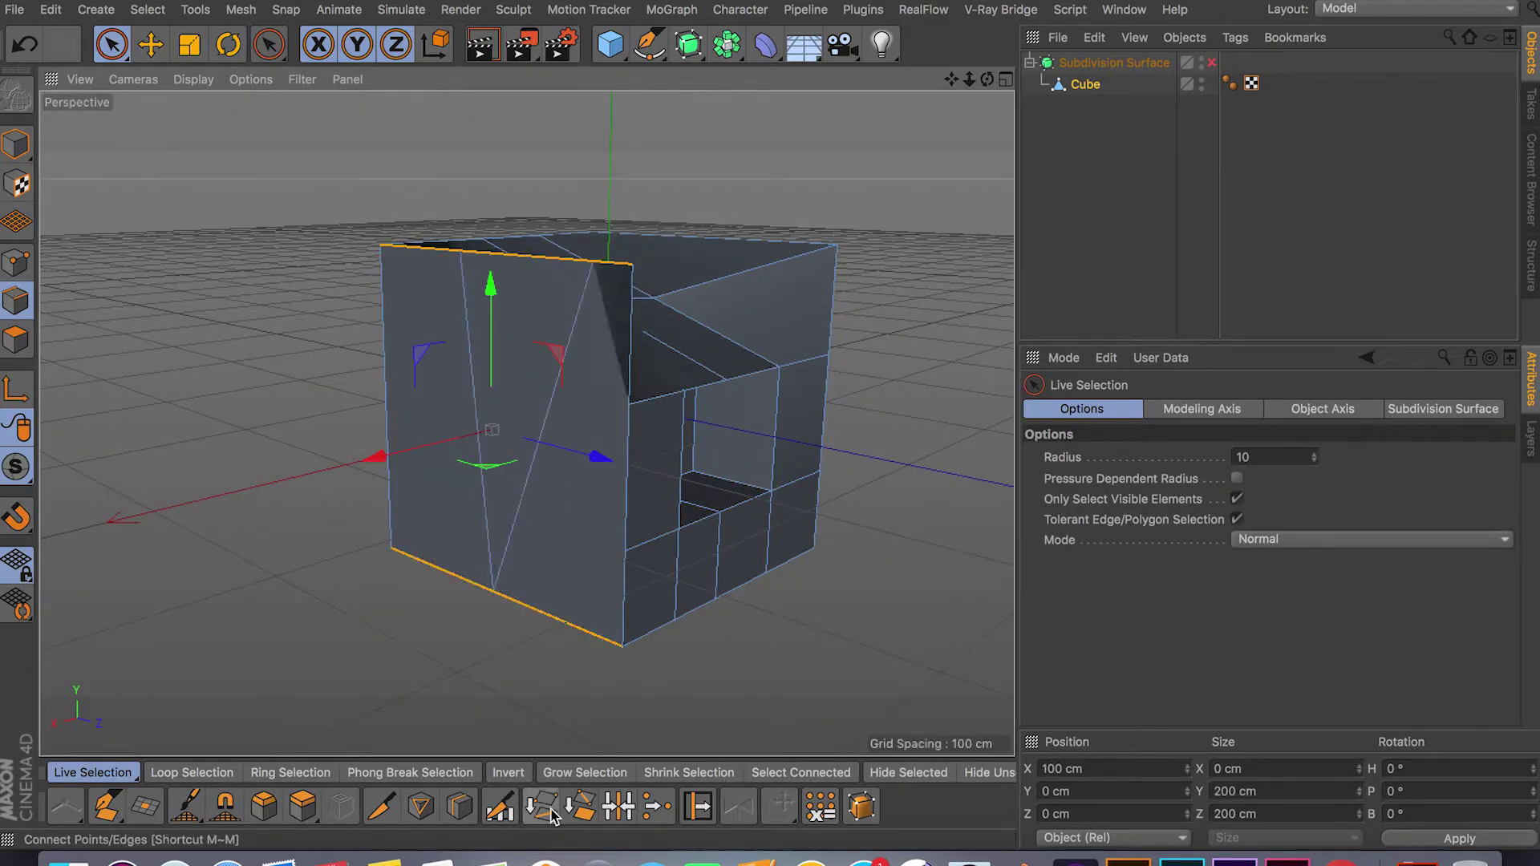
{"action": "mouse_move", "coordinate": [627, 587]}
{"action": "left_mouse_down", "text": "alt"}
{"action": "mouse_move", "coordinate": [398, 571]}
{"action": "mouse_move", "coordinate": [637, 543]}
{"action": "mouse_move", "coordinate": [550, 423]}
{"action": "left_mouse_up", "text": "alt"}
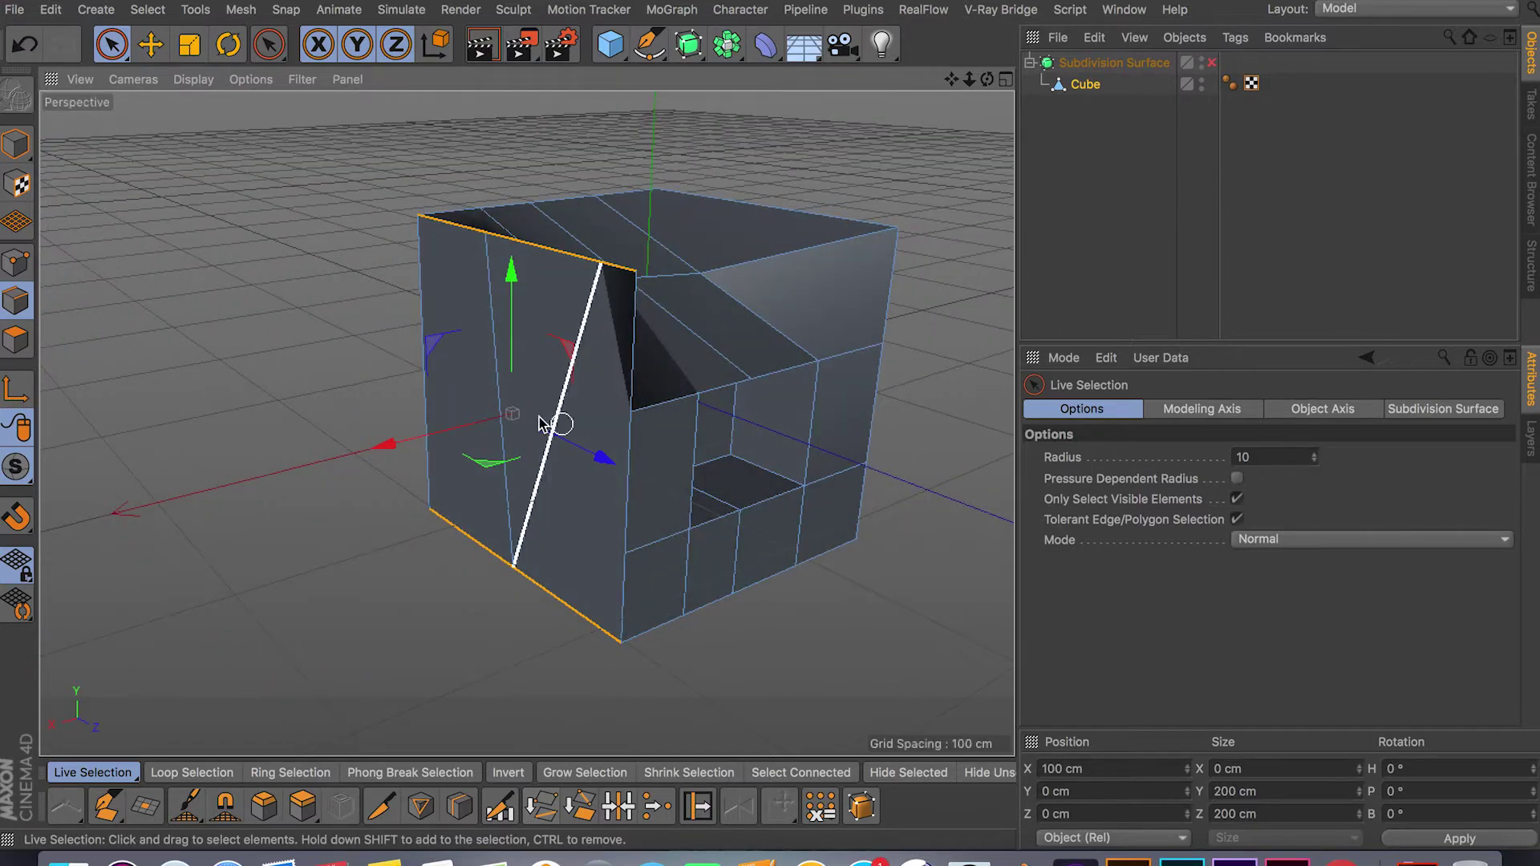
{"action": "left_click_drag", "start_coordinate": [466, 552], "coordinate": [313, 386], "text": "alt"}
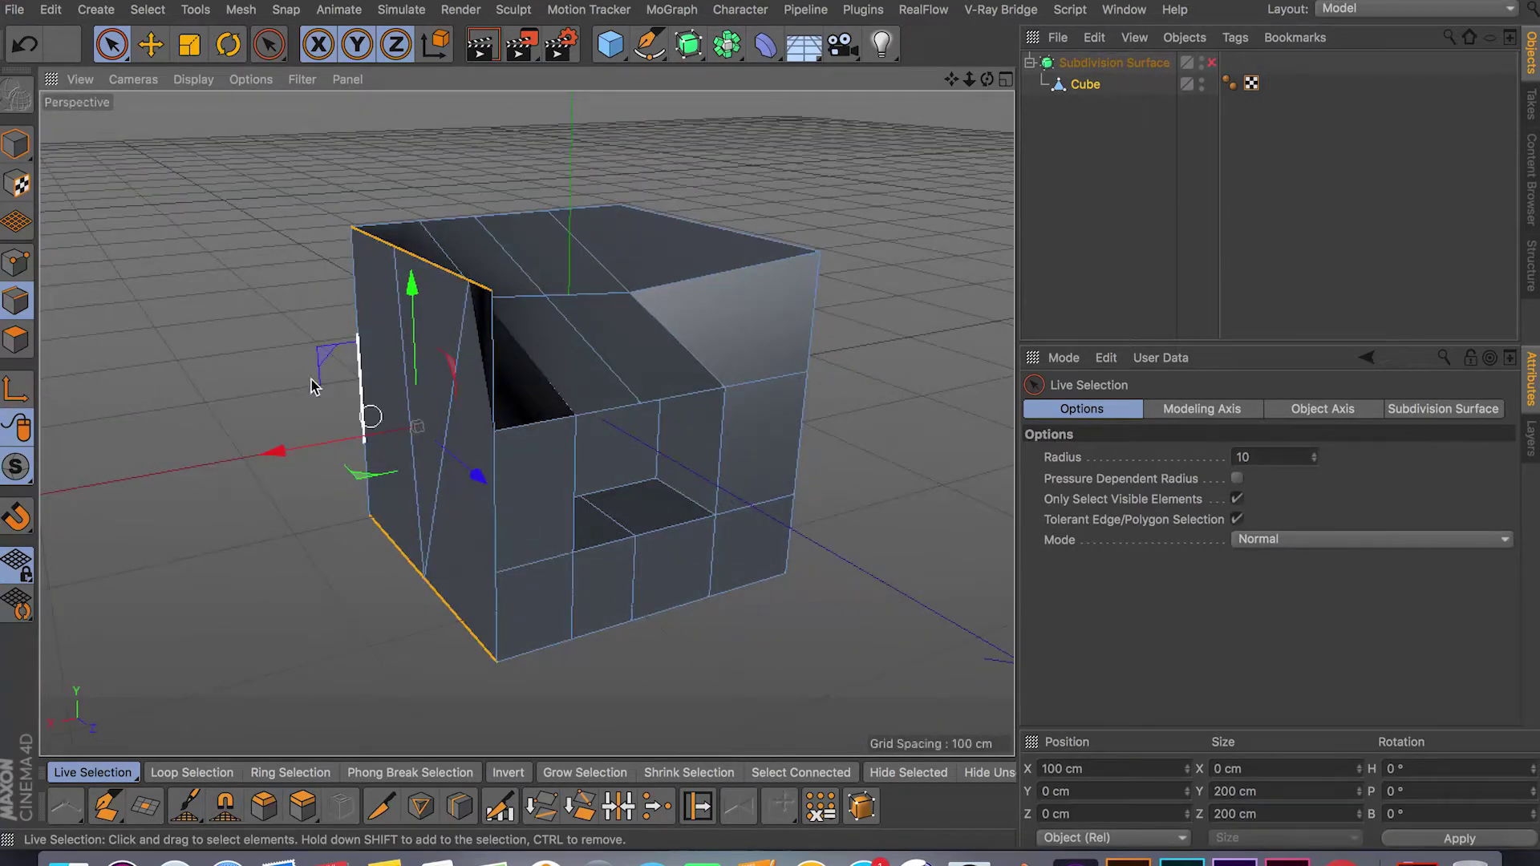
Undo the side-face connection, line cuts, point deletions and Subdivision Surface, back to the plain cube with its window recess.
{"action": "key", "text": "super+z"}
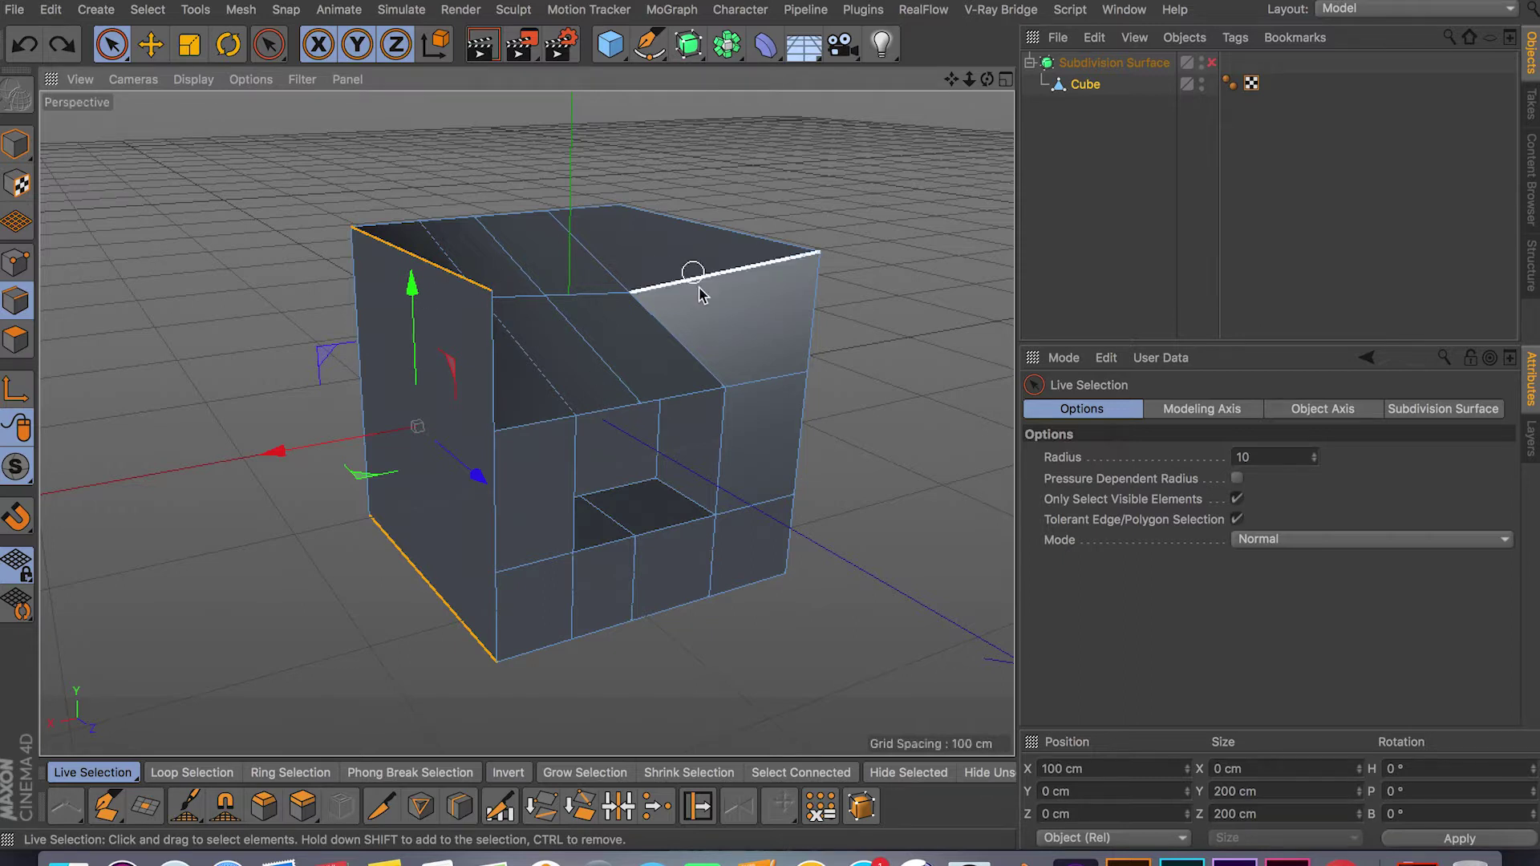
{"action": "key", "text": "super+z"}
{"action": "key", "text": "super+z"}
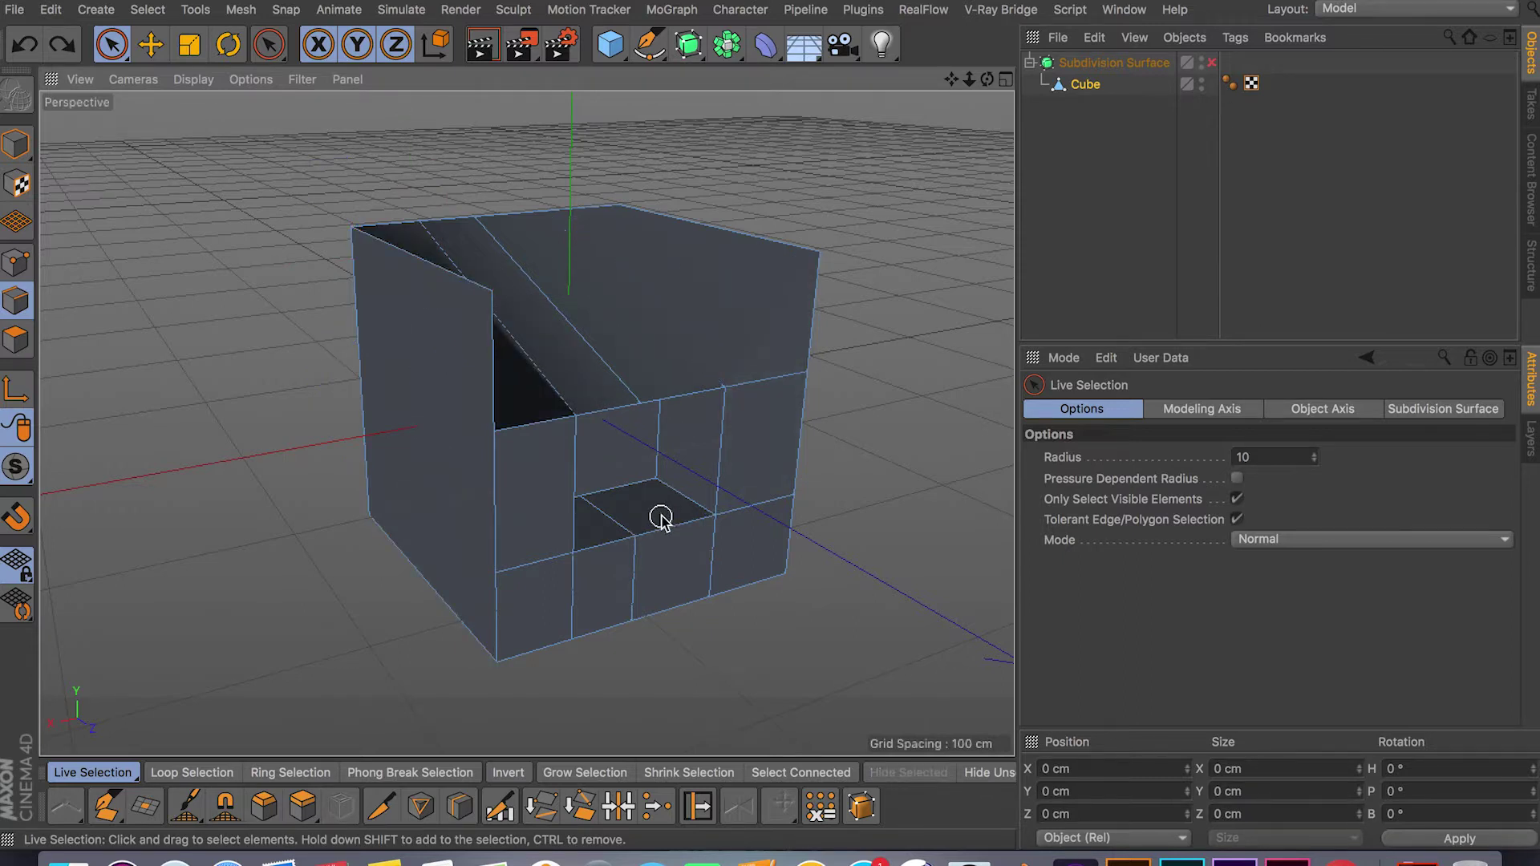
{"action": "key", "text": "super+z"}
{"action": "key", "text": "super+z"}
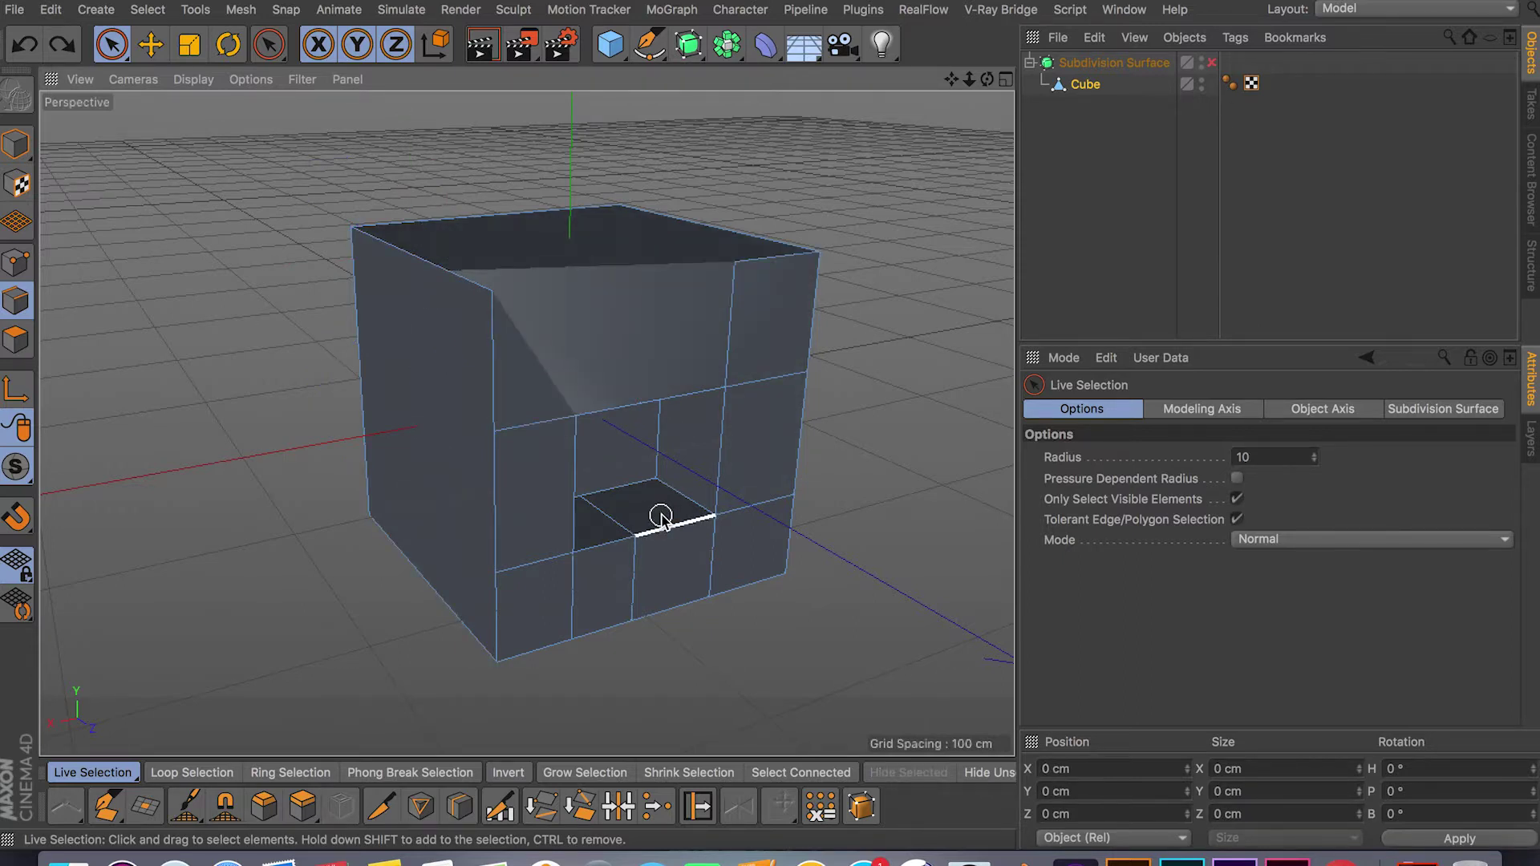
{"action": "key", "text": "super+z"}
{"action": "key", "text": "super+z"}
{"action": "key", "text": "super+z"}
{"action": "key", "text": "super+z"}
{"action": "key", "text": "super+z"}
Connect the two vertical edges of the second upper cell of the front face with Connect Points/Edges.
{"action": "left_click", "coordinate": [582, 342]}
{"action": "left_click", "coordinate": [645, 330], "text": "shift"}
{"action": "left_click_drag", "start_coordinate": [757, 436], "coordinate": [652, 390], "text": "alt"}
{"action": "left_click_drag", "start_coordinate": [666, 337], "coordinate": [678, 369], "text": "alt"}
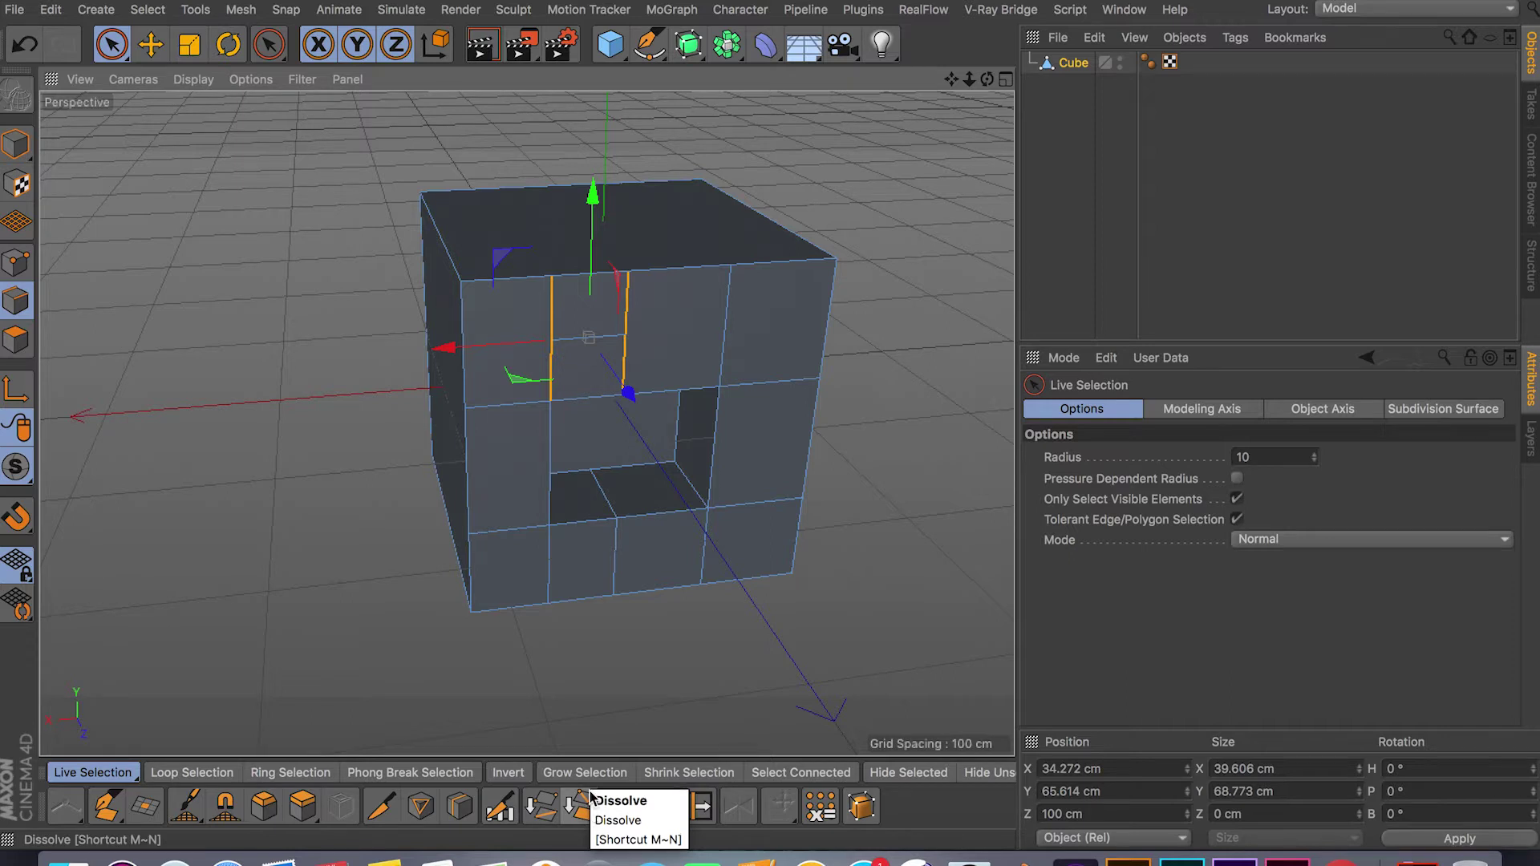
Dissolve the window's left vertical edge and the lower segment of the vertical edge directly above it.
{"action": "left_click", "coordinate": [550, 444]}
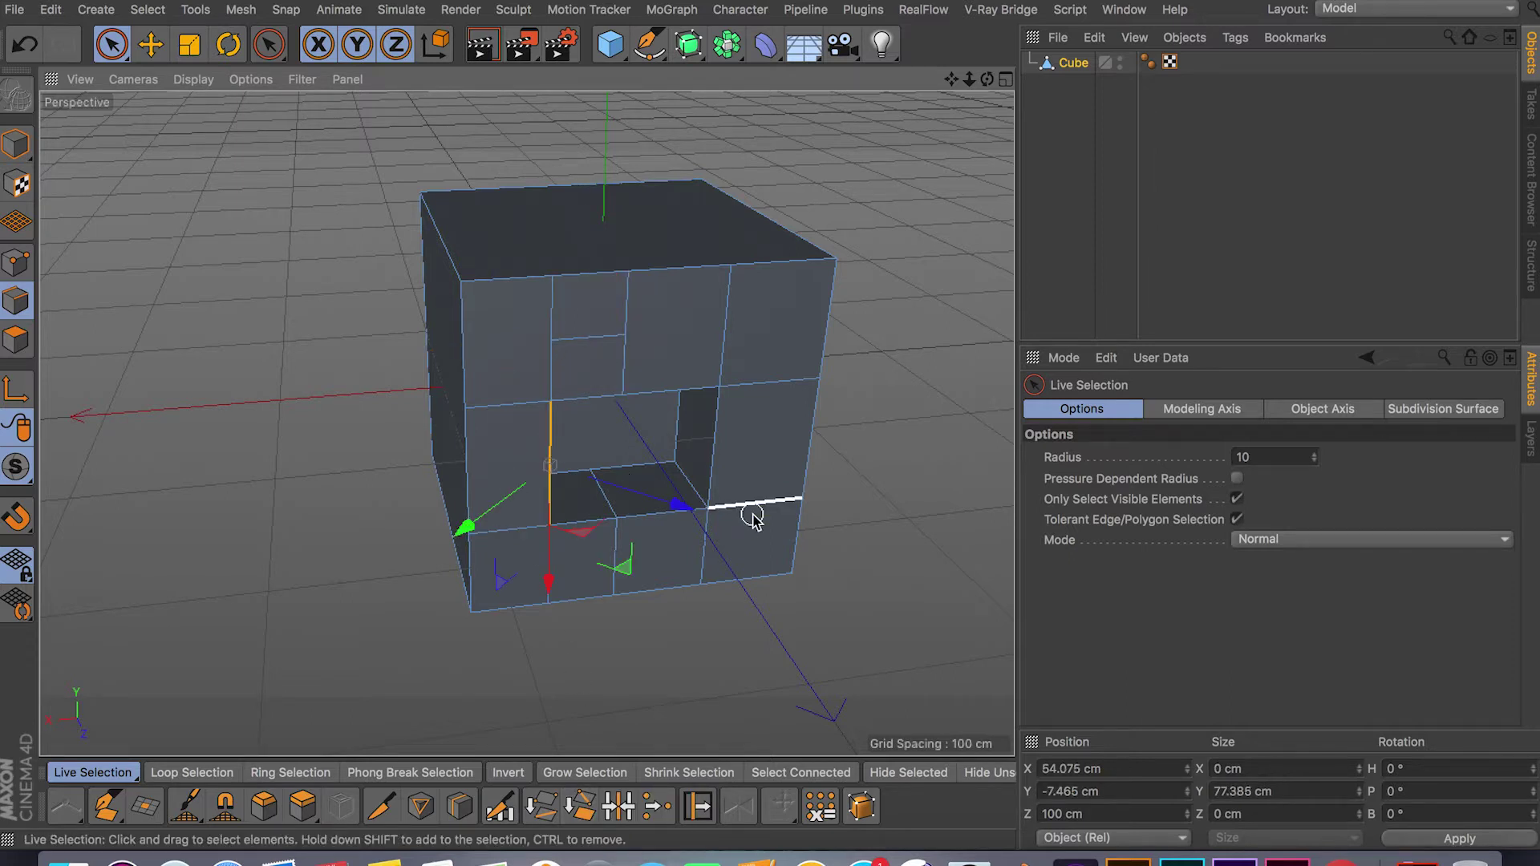
{"action": "key", "text": "m"}
{"action": "key", "text": "n"}
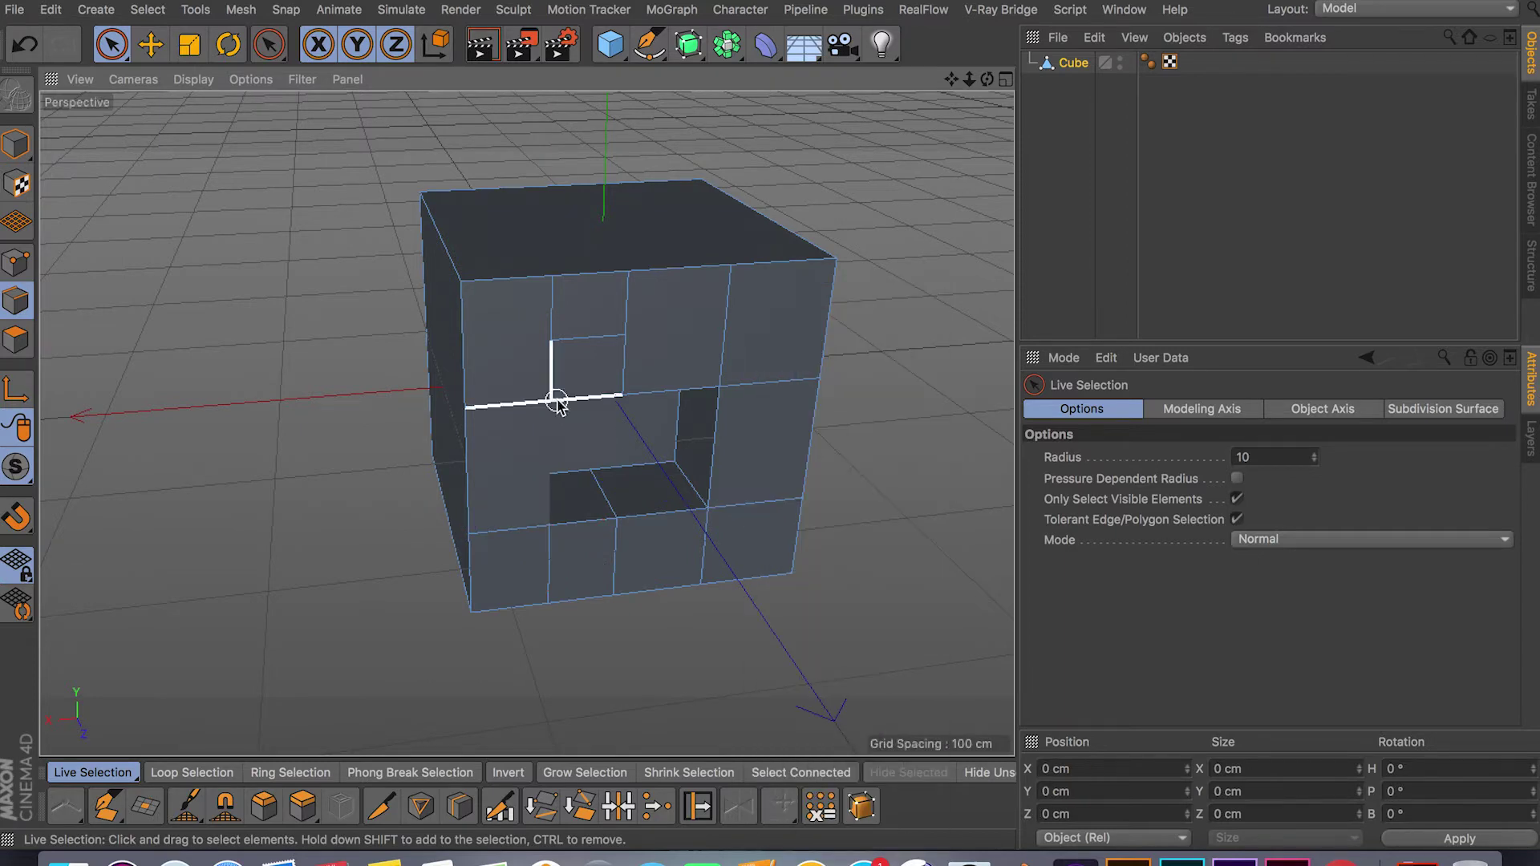
{"action": "left_click", "coordinate": [552, 371]}
{"action": "key", "text": "m"}
{"action": "key", "text": "n"}
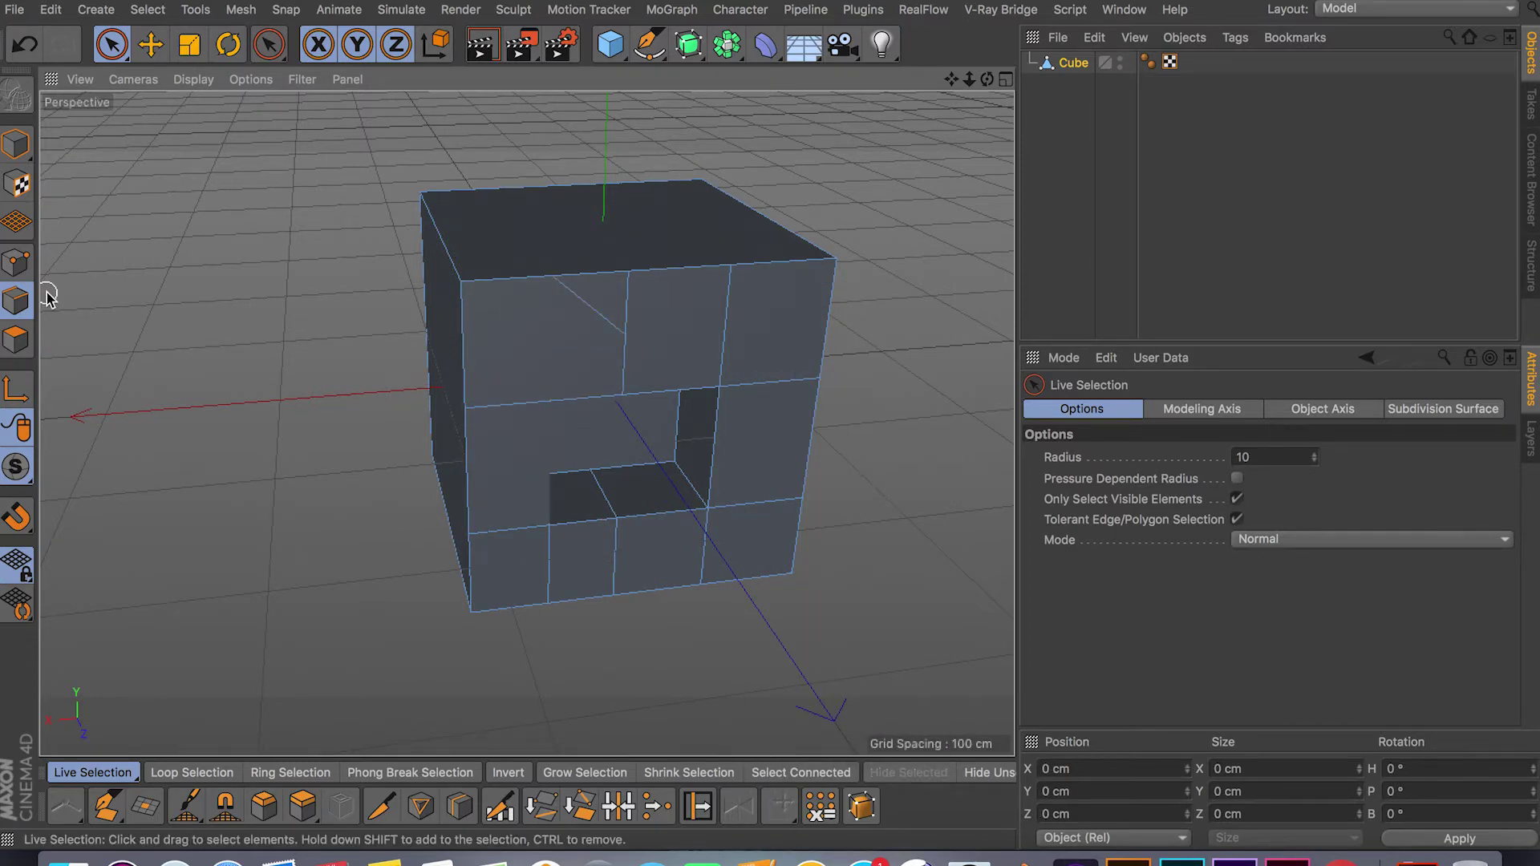
In polygon mode, delete the merged upper-left polygon of the front face.
{"action": "left_click", "coordinate": [16, 338]}
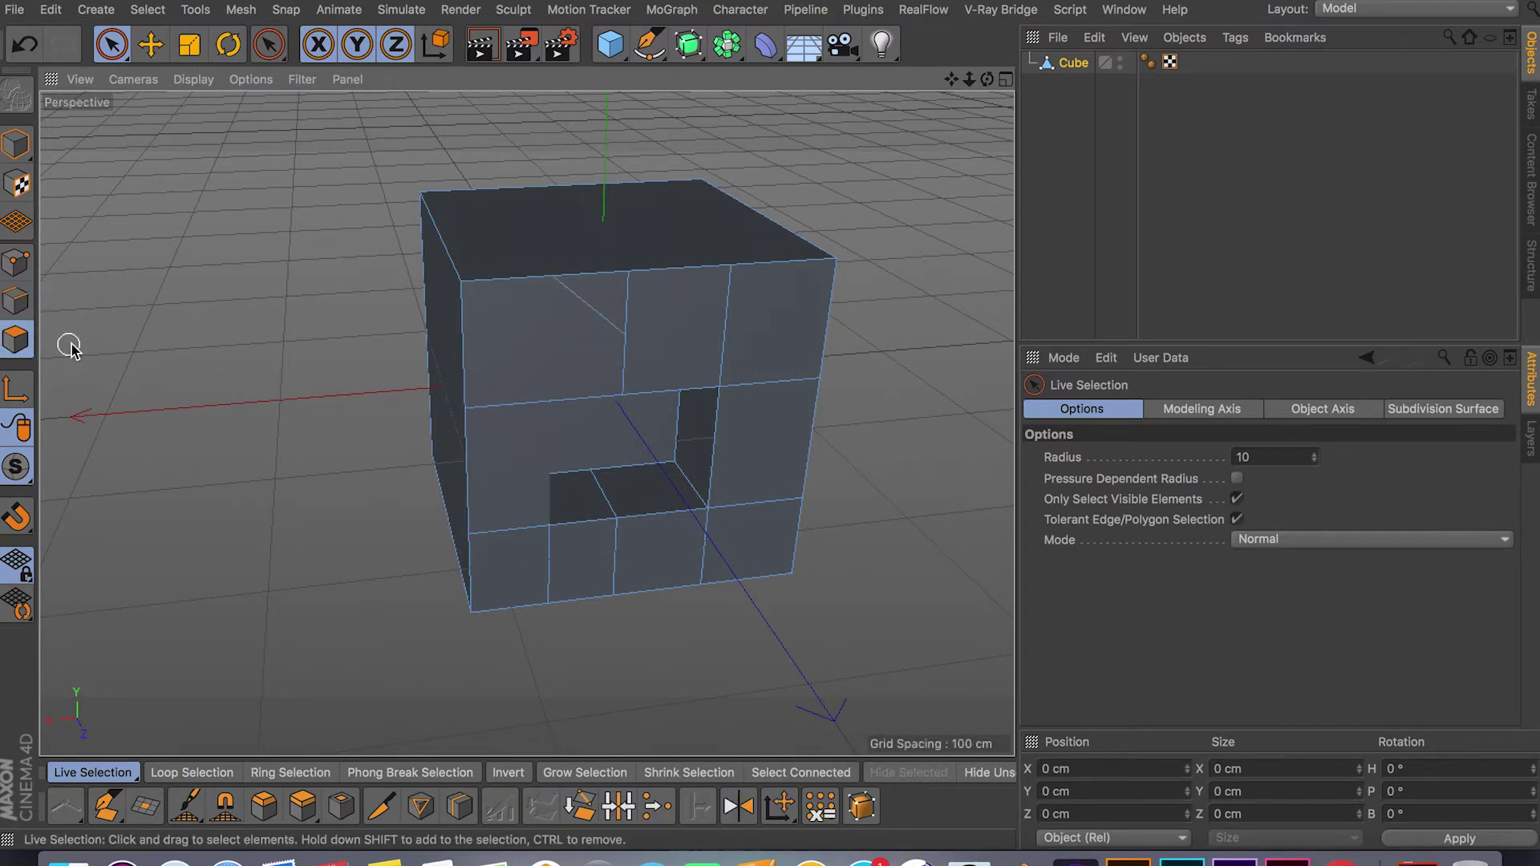
{"action": "left_click", "coordinate": [513, 363]}
{"action": "left_click_drag", "start_coordinate": [514, 362], "coordinate": [494, 473], "text": "alt"}
{"action": "left_click", "coordinate": [494, 473]}
{"action": "key", "text": "Delete"}
{"action": "left_click", "coordinate": [539, 337]}
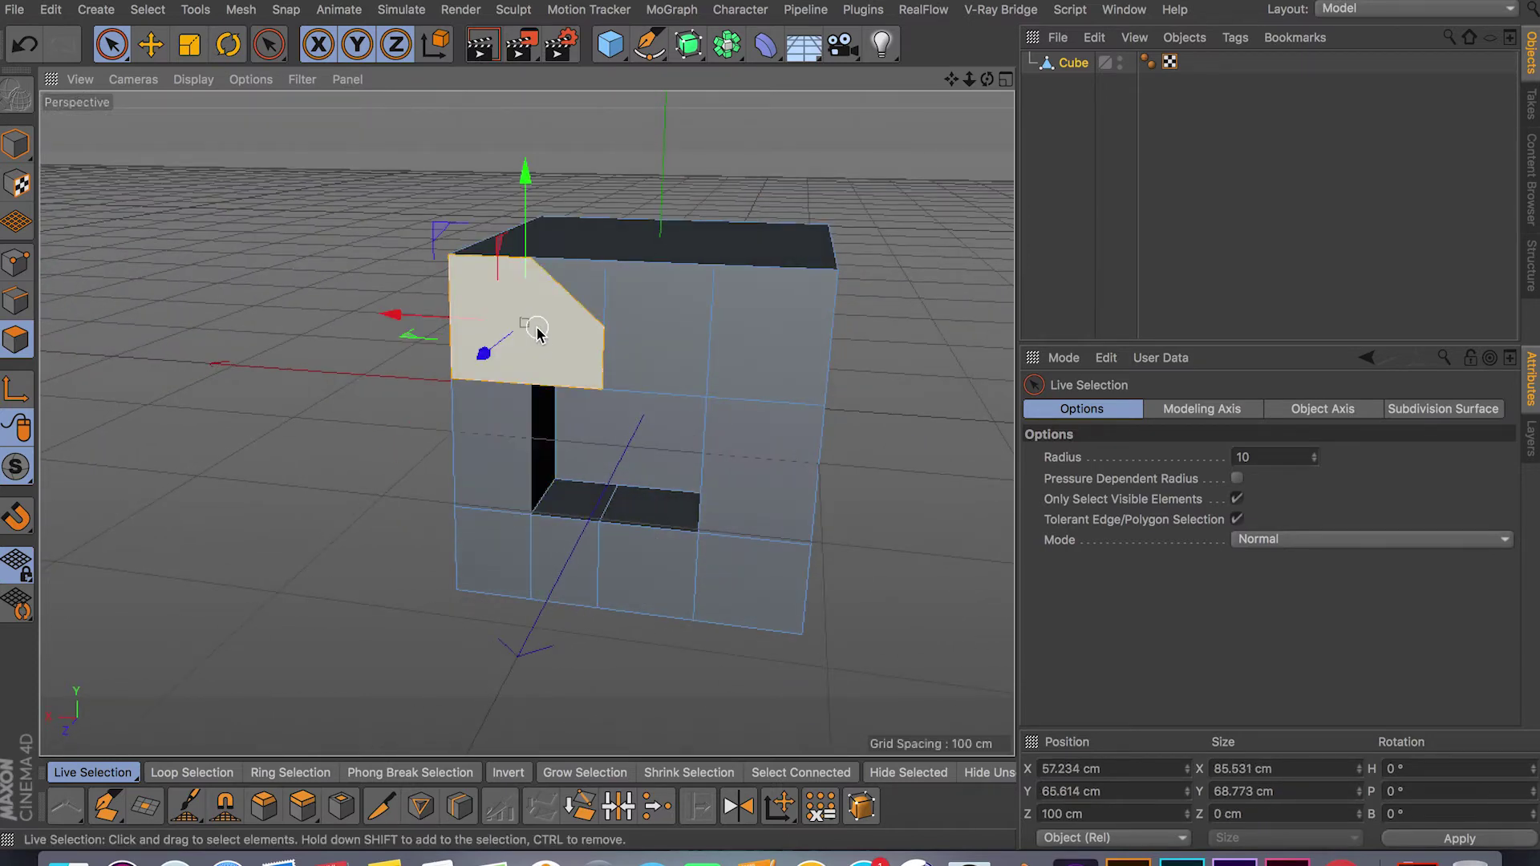
{"action": "key", "text": "Delete"}
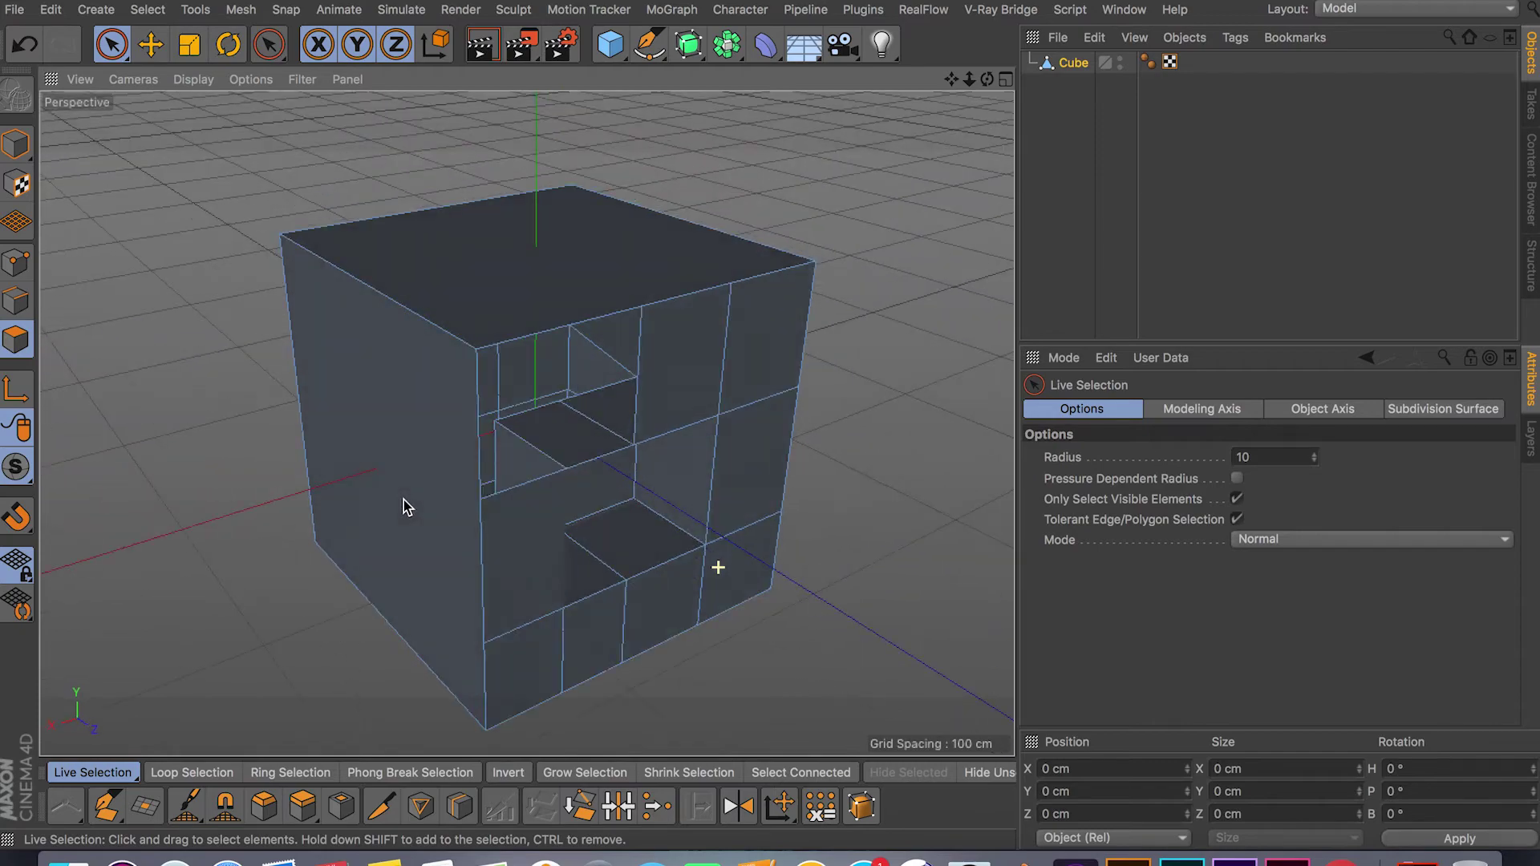